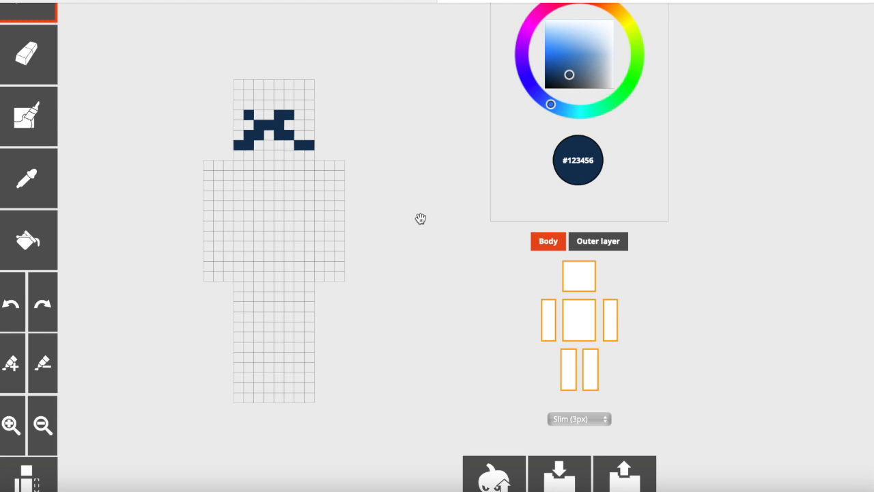
Try out green #355612, dark blue #1c1256 and olive #535612 with the color wheel
scroll(532, 103, up, 1)
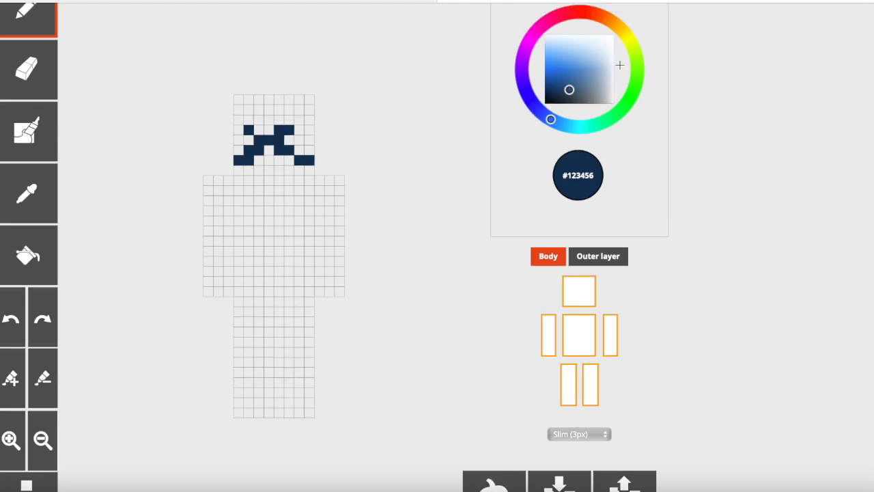
drag(643, 75, 636, 68)
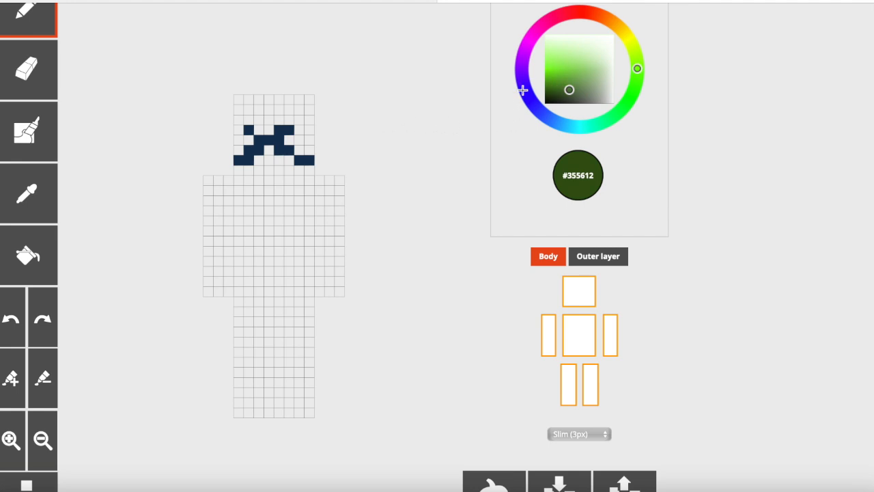
click(526, 90)
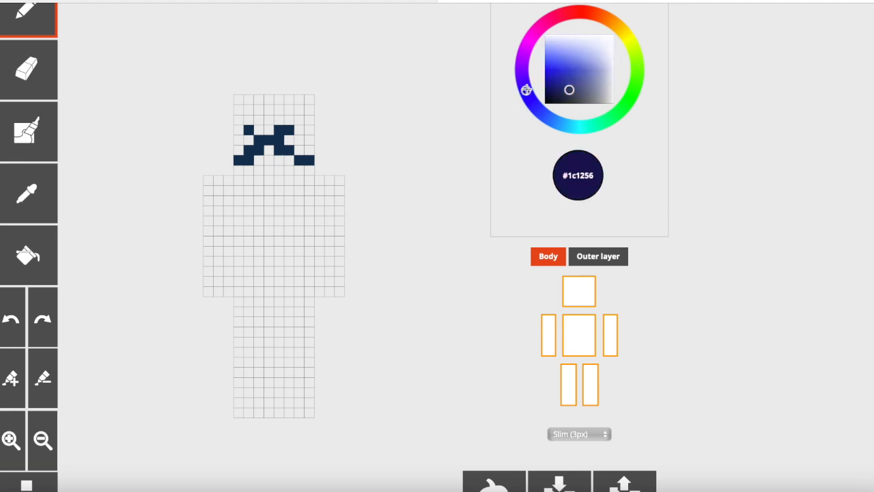
mouse_move(522, 85)
mouse_down()
mouse_move(527, 37)
mouse_move(627, 45)
mouse_up()
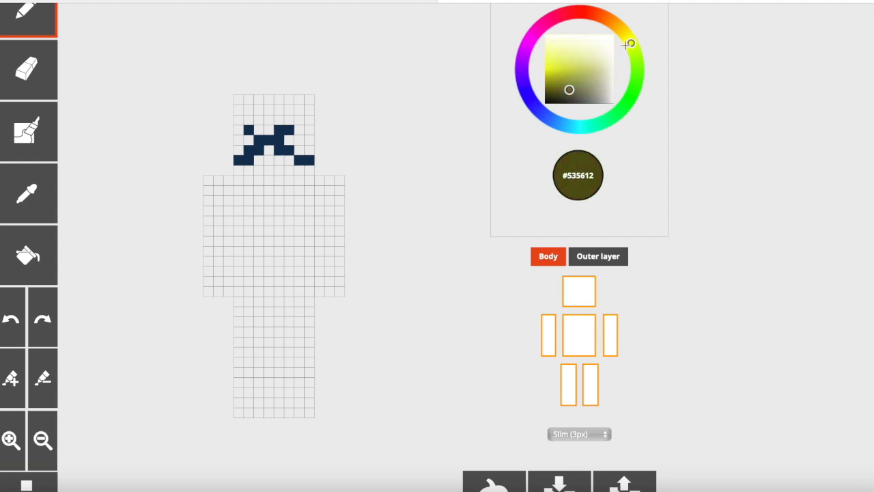
click(531, 37)
drag(551, 40, 582, 60)
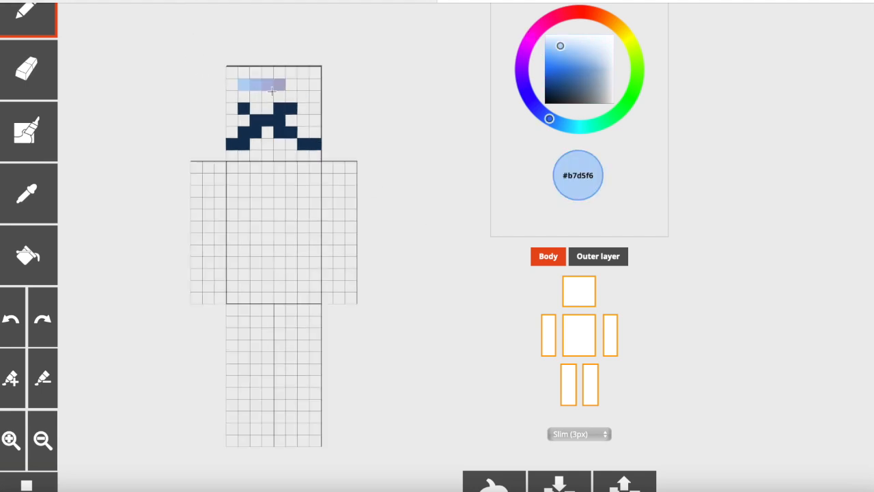
Hide both arms and both legs, leaving only the head and torso displayed
click(547, 338)
click(610, 337)
click(591, 388)
click(591, 293)
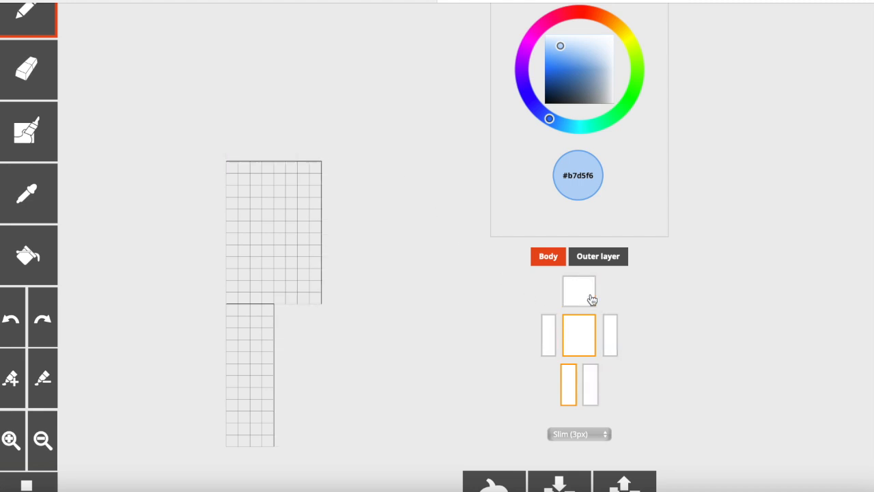
click(570, 387)
click(574, 297)
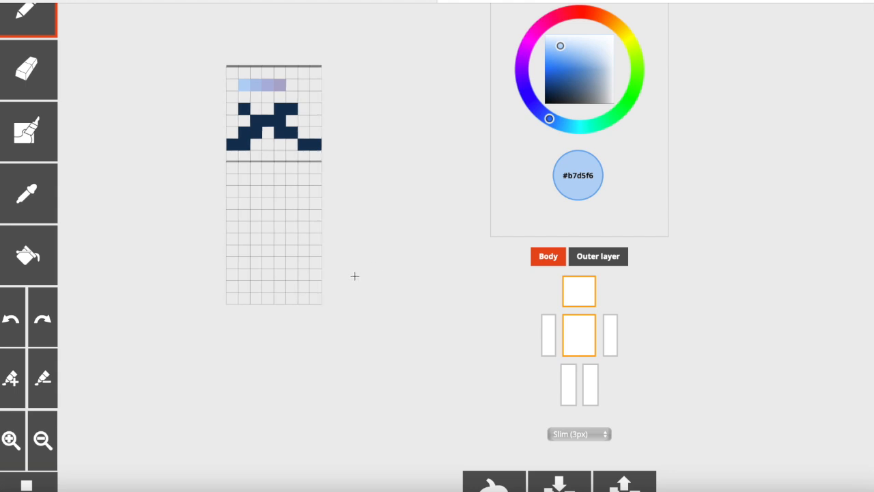
Paint the lower six rows of the torso front light blue #b7d5f6, plus a six-pixel-wide, four-row bib above them
mouse_move(316, 300)
mouse_down()
mouse_move(231, 299)
mouse_move(297, 287)
mouse_move(296, 275)
mouse_move(239, 264)
mouse_move(327, 252)
mouse_move(214, 245)
mouse_up()
click(292, 263)
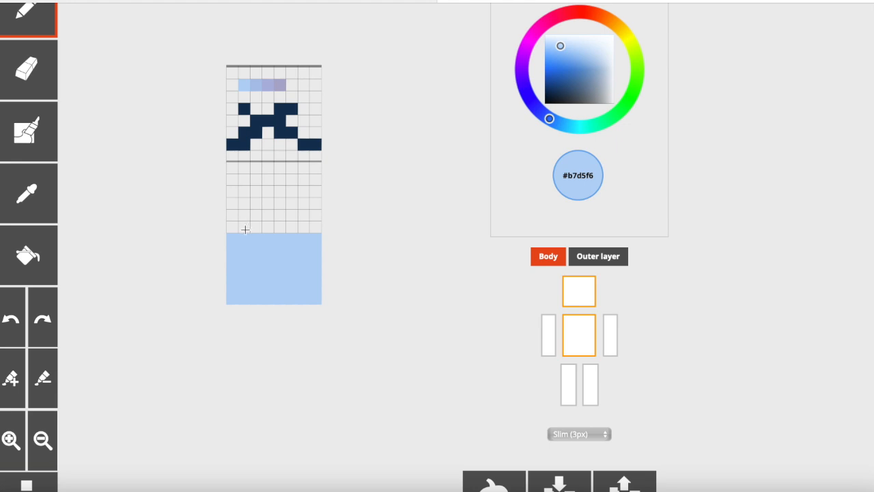
drag(245, 228, 309, 228)
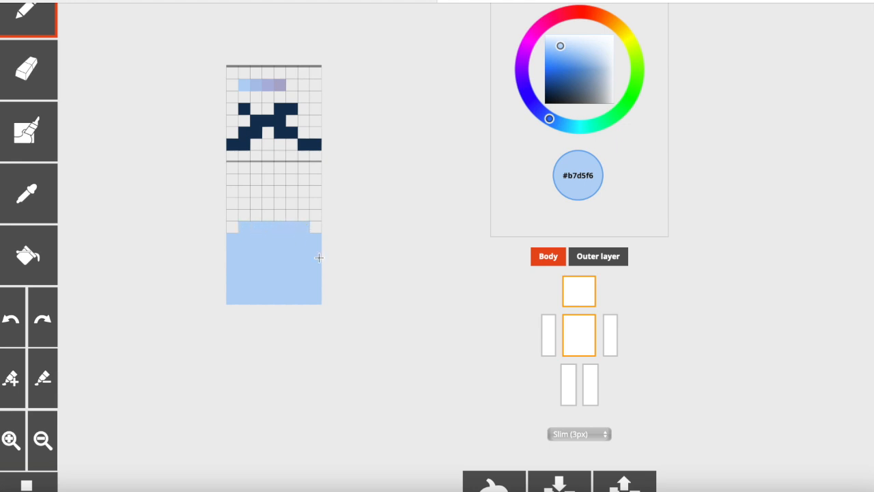
mouse_move(244, 216)
mouse_down()
mouse_move(241, 201)
mouse_move(290, 202)
mouse_move(288, 217)
mouse_move(261, 221)
mouse_up()
drag(289, 191, 242, 196)
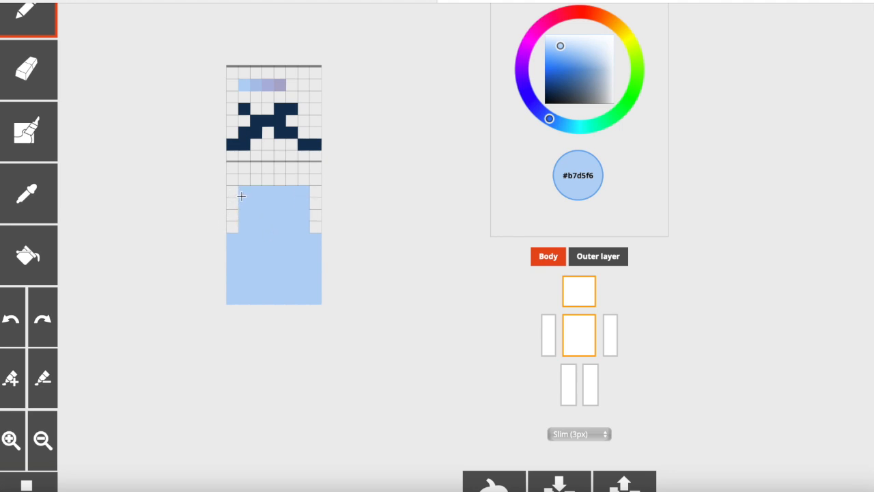
Undo the bib's top row and paint two one-pixel-wide light blue straps from the bib up to the shoulders
click(12, 321)
click(12, 321)
click(11, 321)
click(12, 321)
click(11, 321)
click(11, 321)
drag(246, 169, 246, 194)
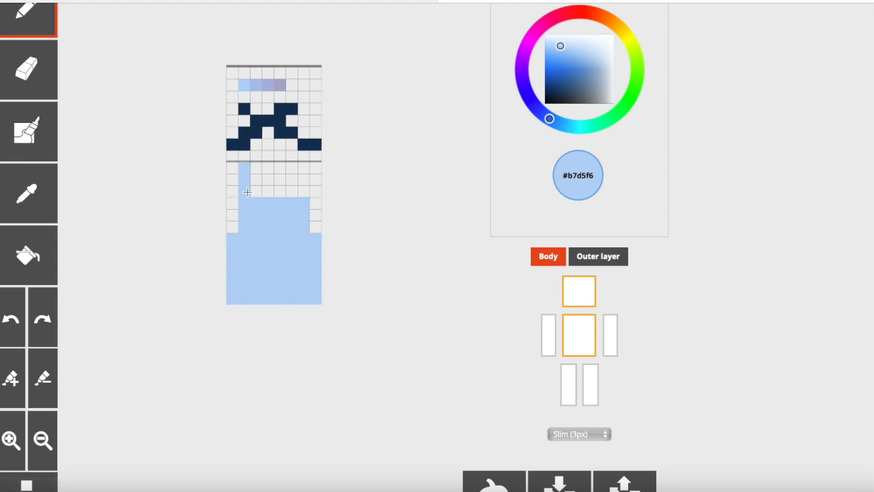
drag(302, 169, 304, 194)
Display both arms and both legs of the model again
click(549, 335)
click(611, 334)
click(591, 384)
click(569, 387)
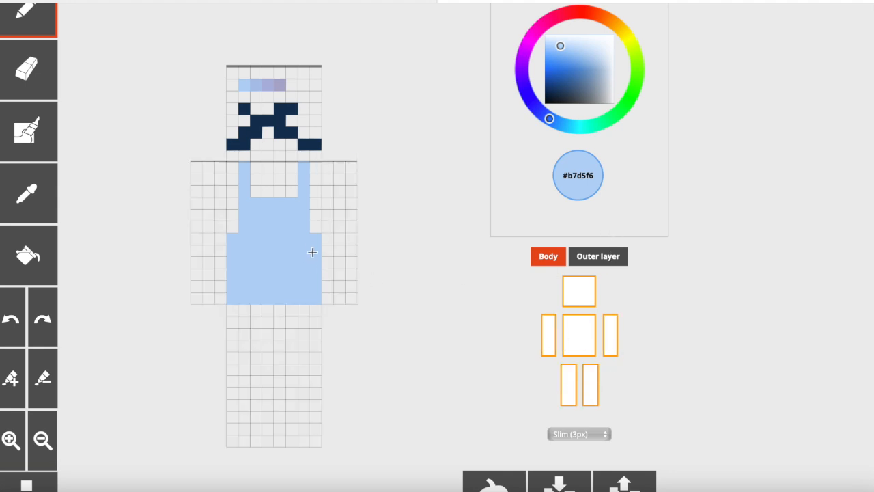
Erase the four-pixel row at the neckline between the straps and the topmost pixel on each side of the waist
click(28, 68)
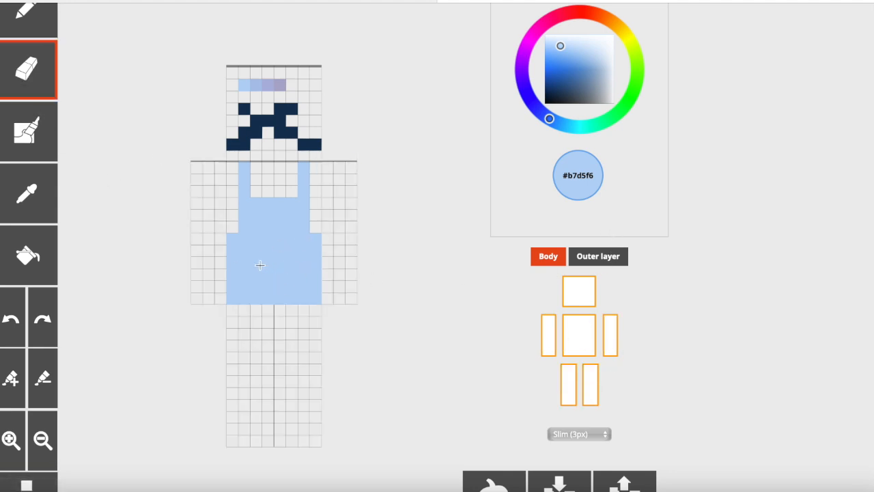
click(313, 238)
drag(292, 200, 255, 205)
drag(180, 234, 210, 234)
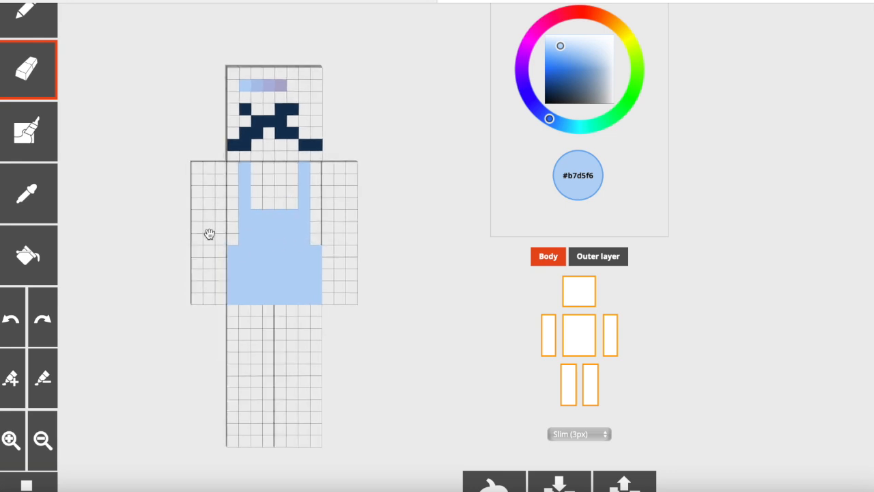
click(611, 259)
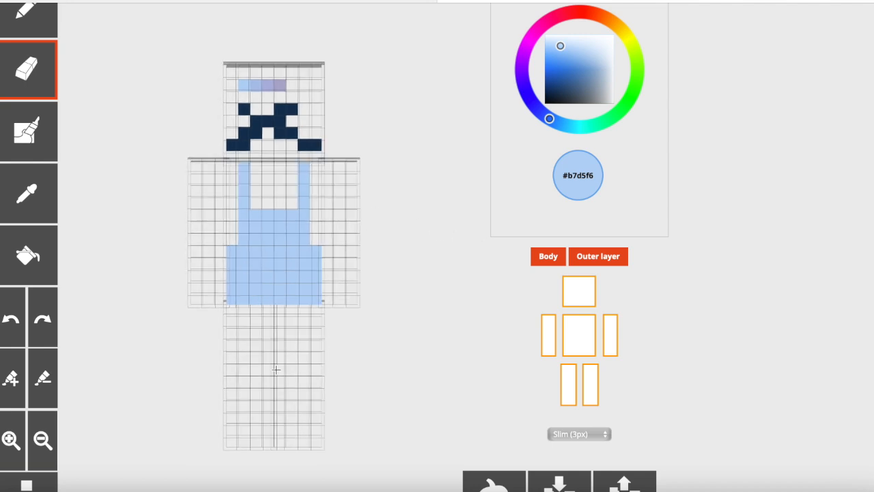
click(594, 256)
Sample the light blue of the overalls and paint the upper seven rows of both legs with mirroring on
click(28, 193)
click(308, 273)
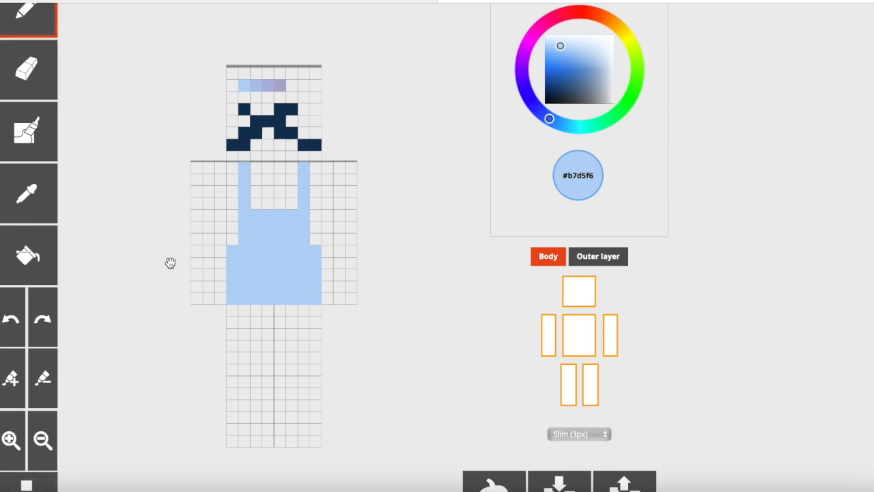
scroll(168, 263, down, 1)
scroll(169, 263, down, 1)
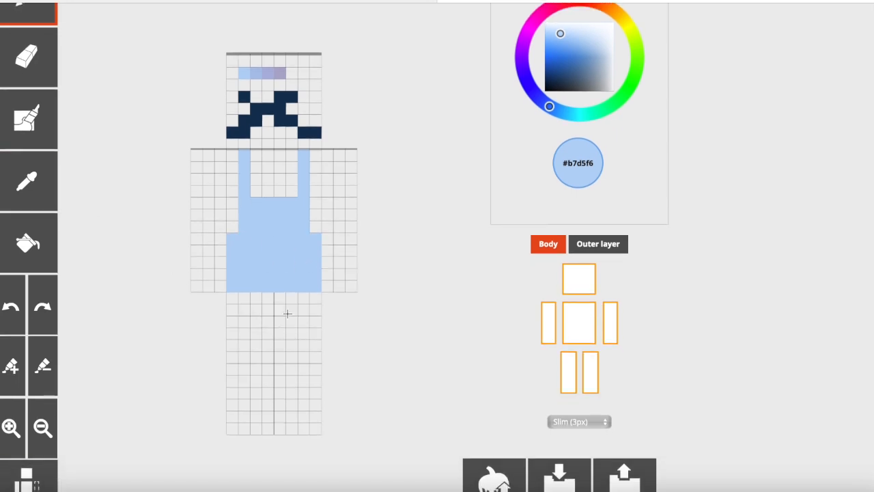
scroll(244, 322, down, 2)
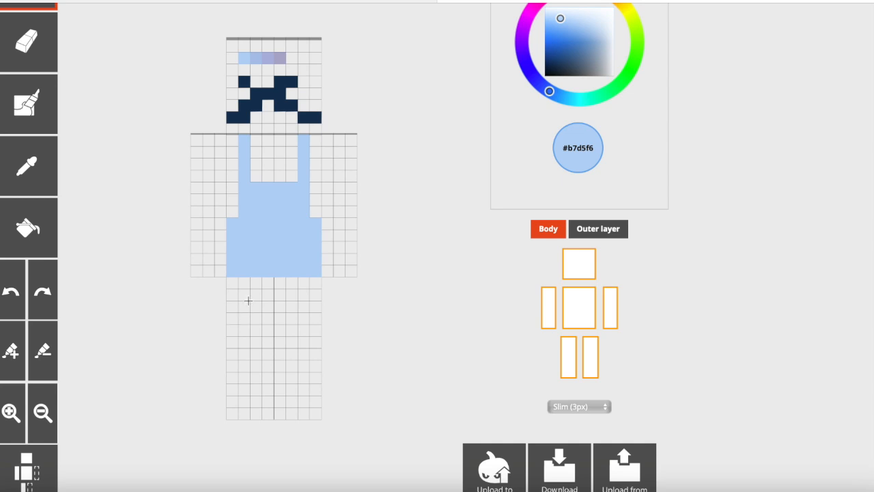
scroll(198, 304, down, 2)
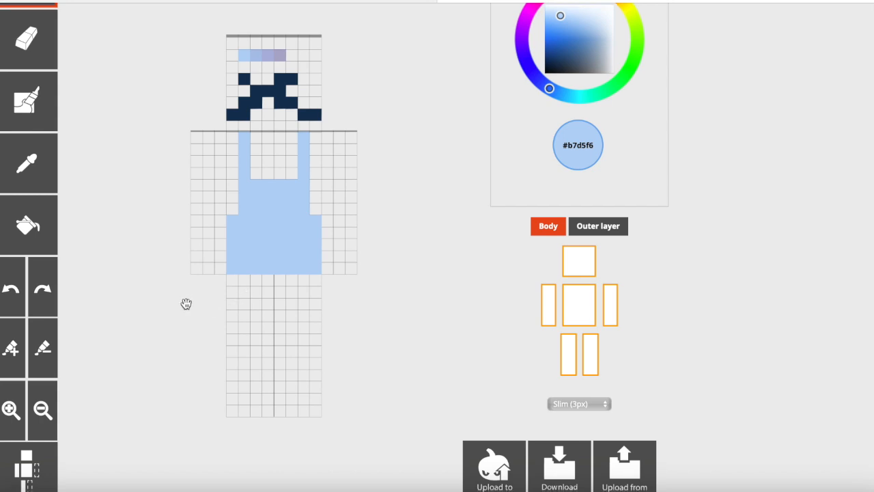
mouse_move(242, 242)
mouse_down()
mouse_move(232, 266)
mouse_move(317, 278)
mouse_move(235, 289)
mouse_up()
click(592, 307)
click(589, 307)
mouse_move(318, 295)
mouse_down()
mouse_move(267, 293)
mouse_move(224, 318)
mouse_move(340, 300)
mouse_move(275, 326)
mouse_move(316, 348)
mouse_up()
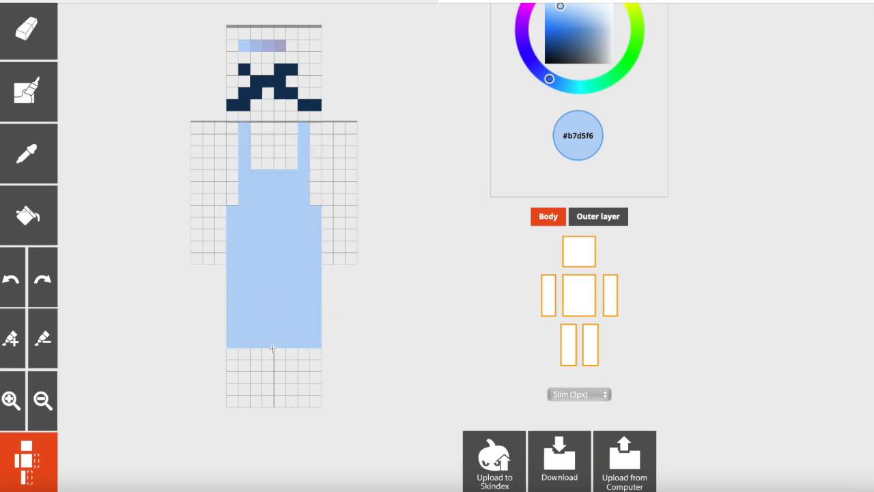
Turn off mirroring and erase the two lowest light blue rows on one leg
click(33, 50)
click(38, 466)
drag(290, 339, 328, 339)
click(594, 217)
click(594, 219)
drag(274, 330, 325, 329)
click(593, 220)
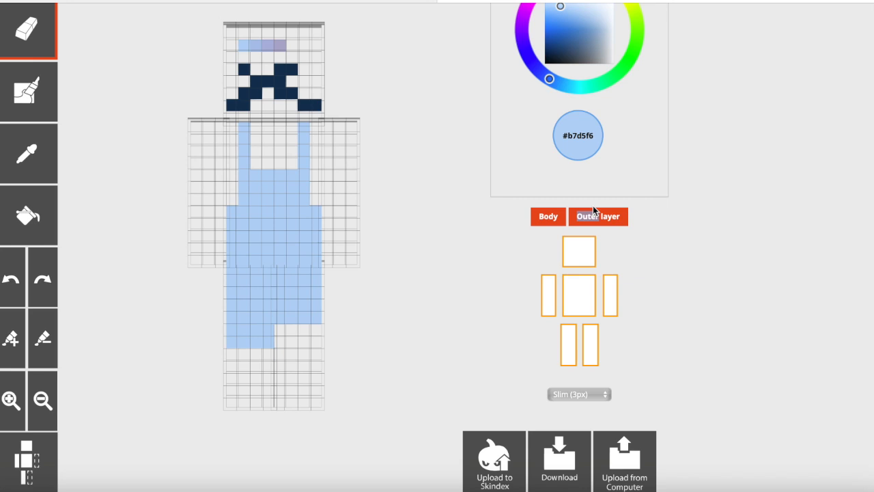
Turn on mirroring, hide the outer layer, and erase the light blue on both legs except the top row
click(28, 459)
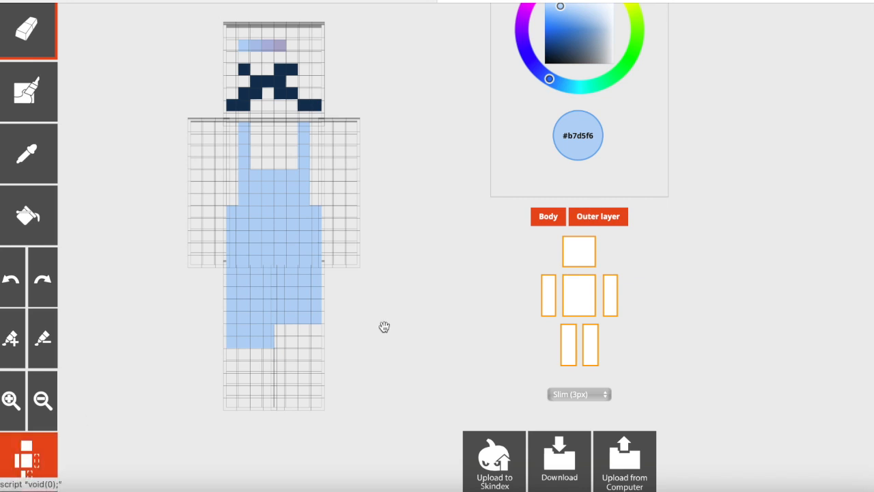
click(591, 219)
mouse_move(313, 317)
mouse_down()
mouse_move(234, 328)
mouse_move(264, 336)
mouse_move(243, 318)
mouse_move(318, 301)
mouse_move(269, 296)
mouse_up()
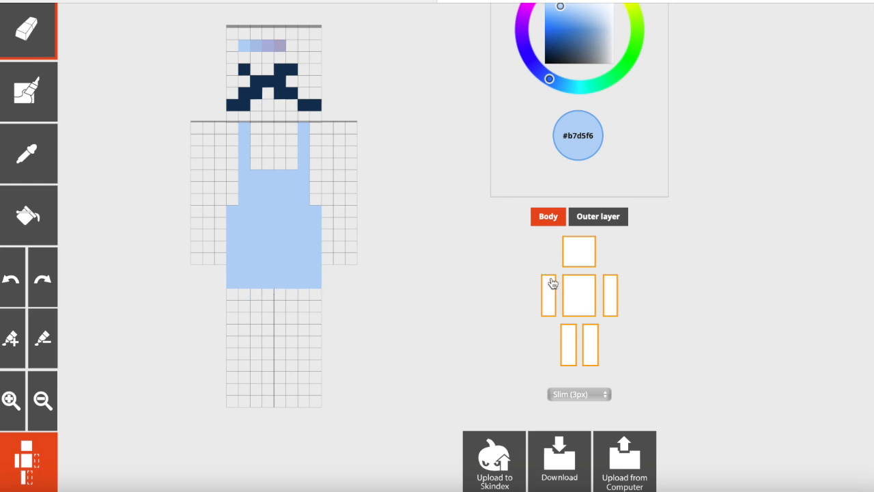
drag(319, 282, 250, 283)
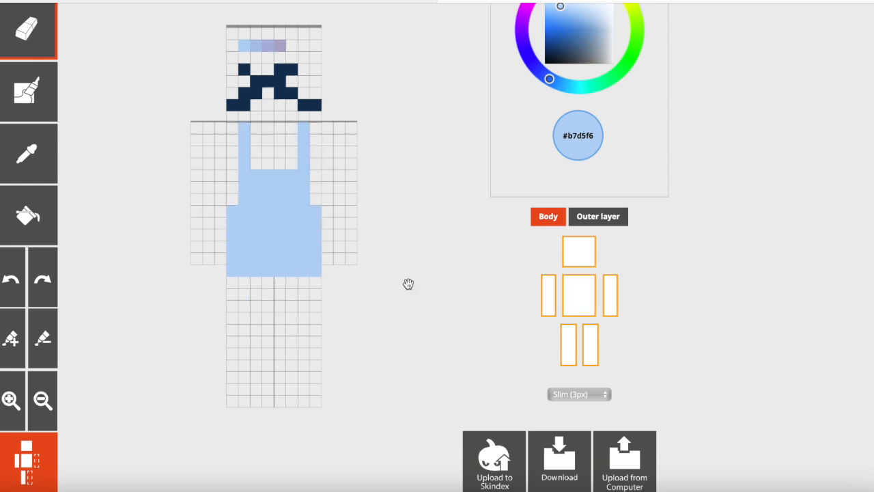
Turn off mirroring and sample the greyish purple #b0adcc from the last swatch on the forehead
click(34, 164)
click(284, 236)
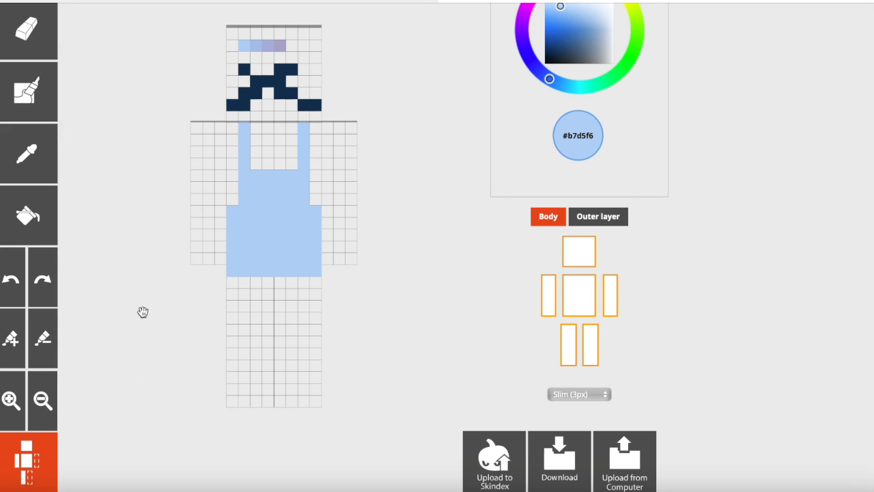
click(27, 461)
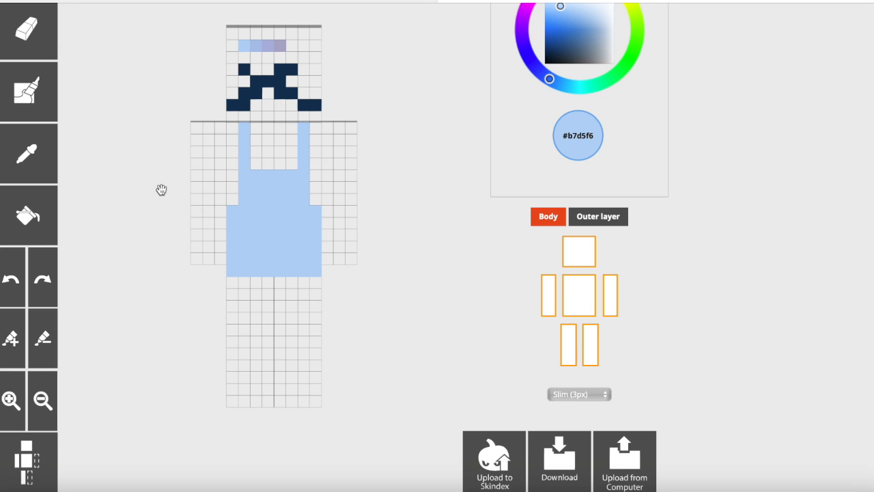
click(44, 161)
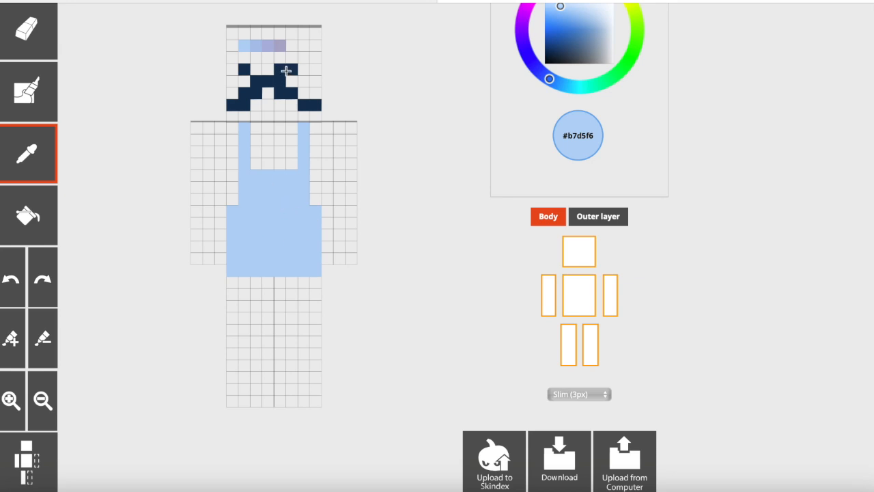
click(282, 46)
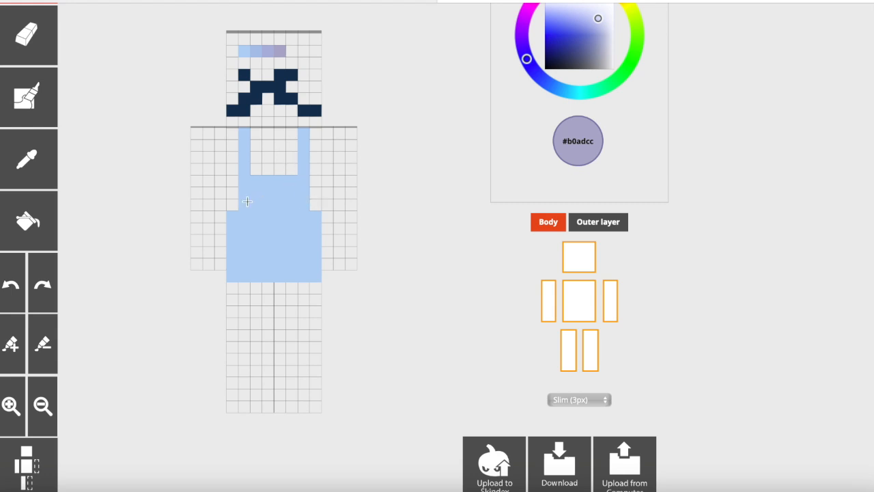
Try filling the bib with #b0adcc, undo it, and color only the bib's four corner pixels
mouse_move(247, 207)
mouse_down()
mouse_move(293, 203)
mouse_move(306, 179)
mouse_move(246, 191)
mouse_move(283, 198)
mouse_up()
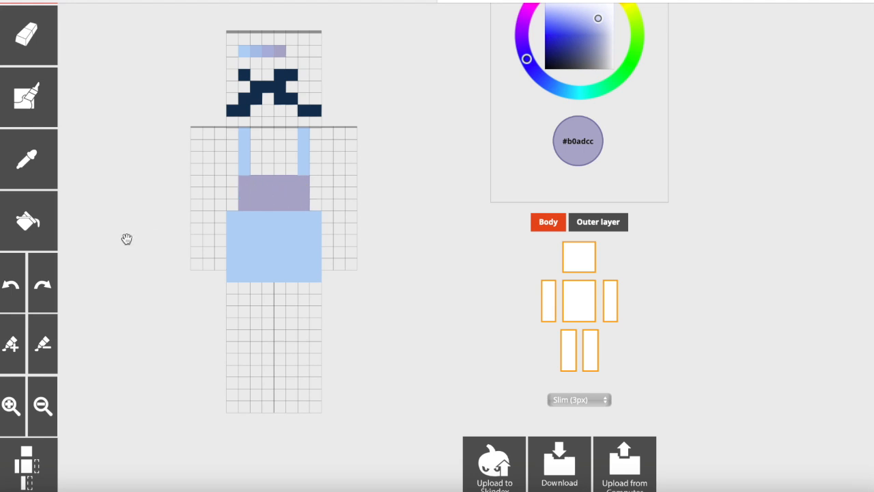
click(10, 286)
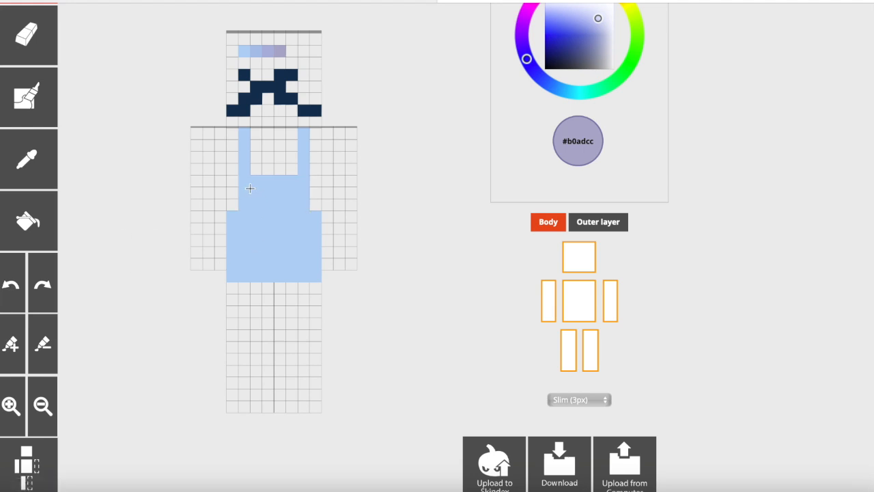
click(243, 181)
click(303, 181)
click(303, 205)
click(244, 205)
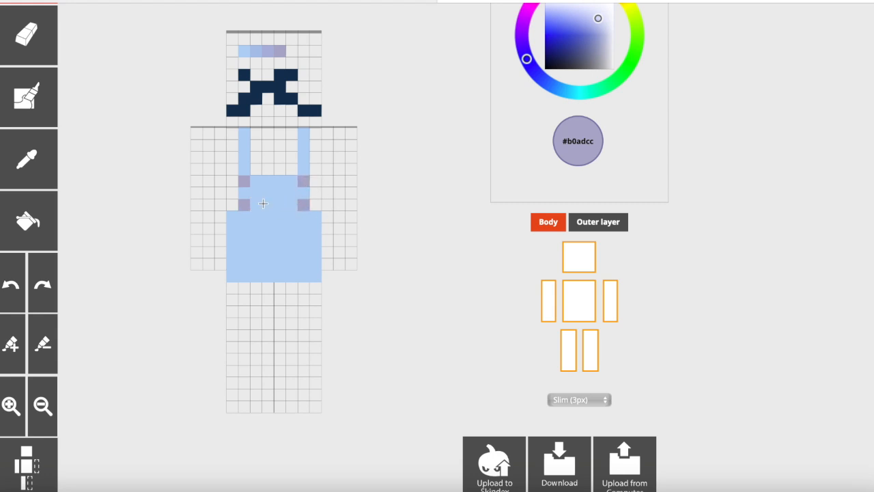
Sample #b1b6dd from the third forehead swatch and paint the bib's edge pixels between the corners
click(52, 158)
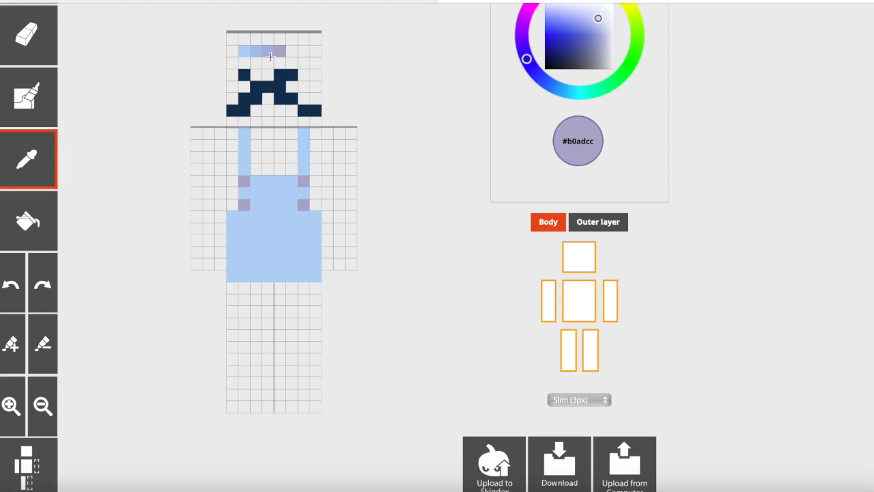
click(267, 52)
mouse_move(294, 182)
mouse_down()
mouse_move(250, 181)
mouse_move(244, 192)
mouse_move(250, 204)
mouse_move(291, 205)
mouse_up()
click(302, 195)
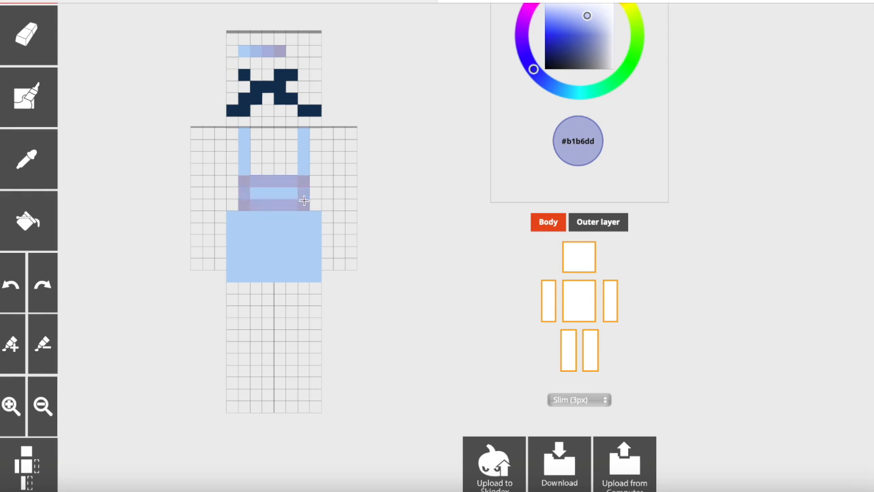
Sample #afc3e9 from the second forehead swatch and paint the bib's middle row inside the border
click(44, 158)
click(255, 52)
drag(291, 191, 257, 193)
triple_click(617, 232)
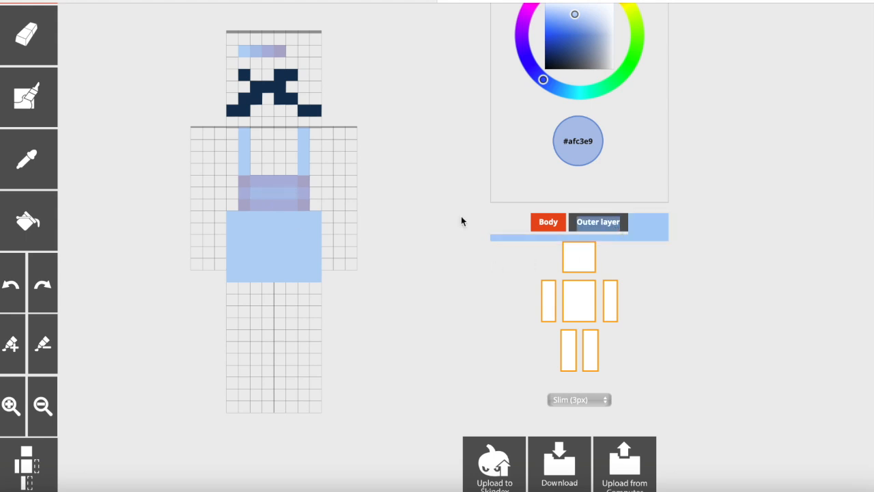
Sample #b1b6dd from the third forehead swatch and paint the top and bottom pixels of both overall straps
click(27, 160)
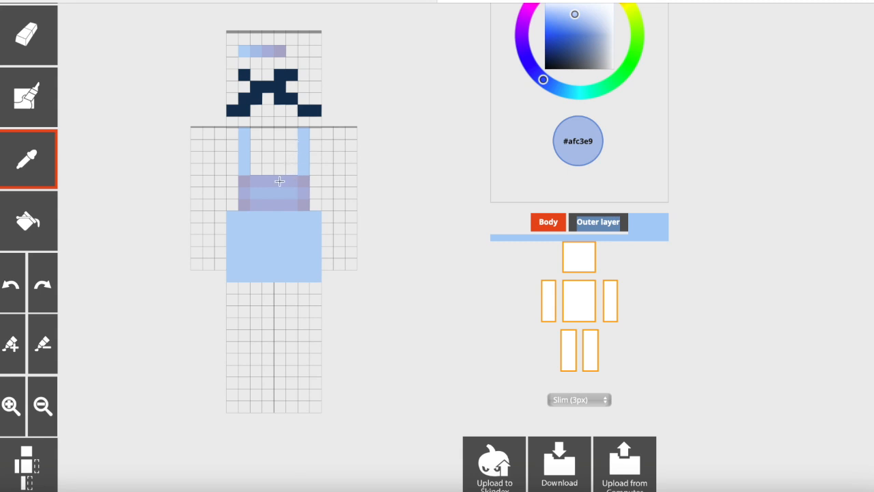
click(265, 50)
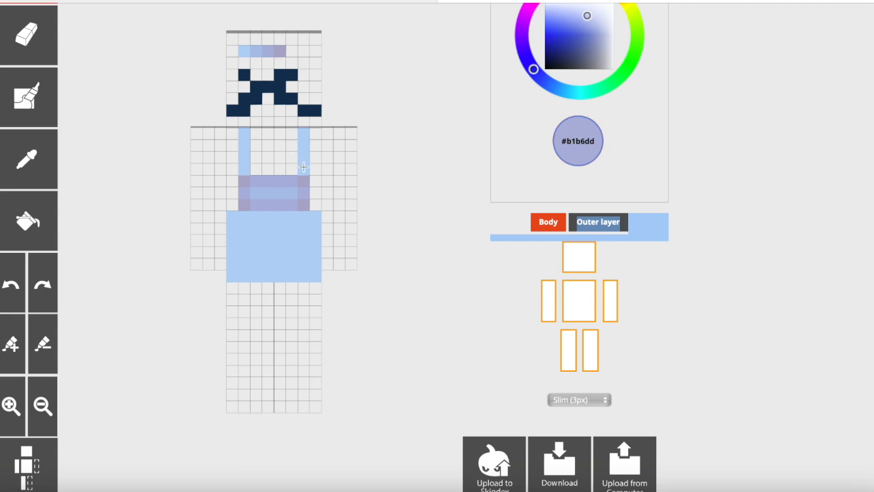
click(303, 169)
click(244, 169)
click(245, 134)
click(304, 134)
Sample #afc3e9 from the second forehead swatch and paint the middle pixels of both straps
click(50, 183)
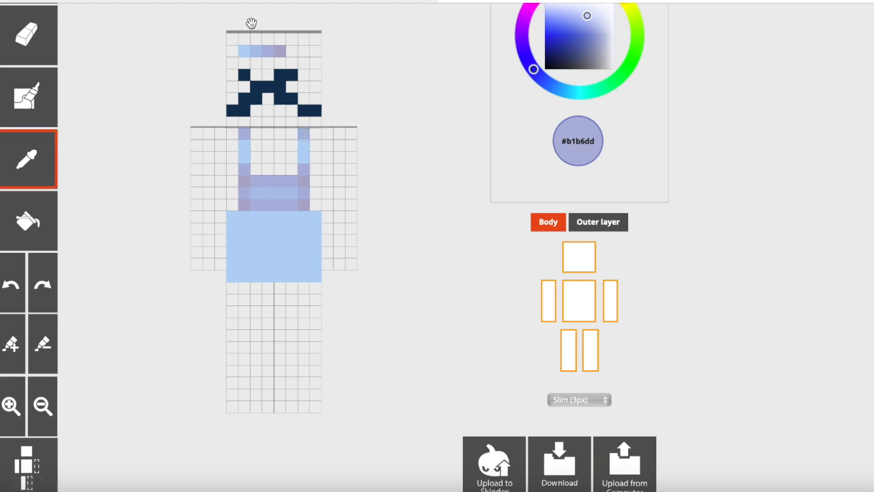
click(257, 50)
click(246, 155)
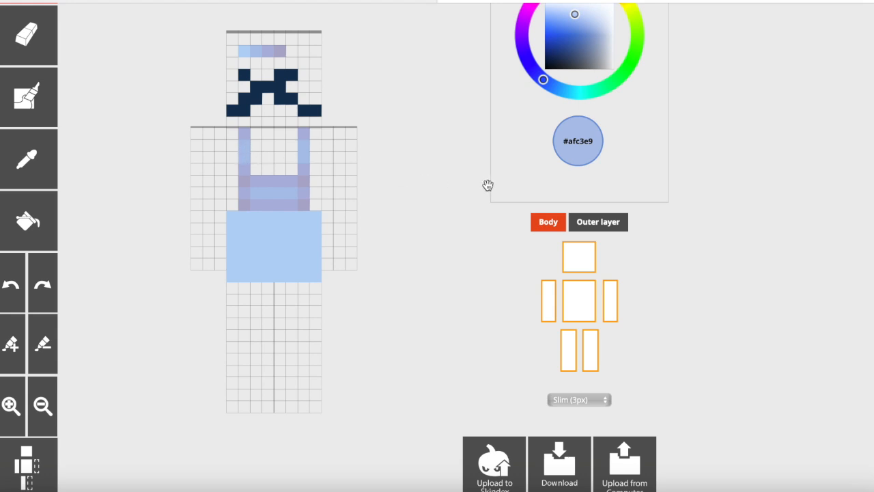
Pick the cream color #f3e8d3, paint a button on each upper corner of the bib, and preview with the outer layer grid
scroll(127, 182, up, 1)
scroll(556, 37, up, 2)
drag(600, 18, 574, 39)
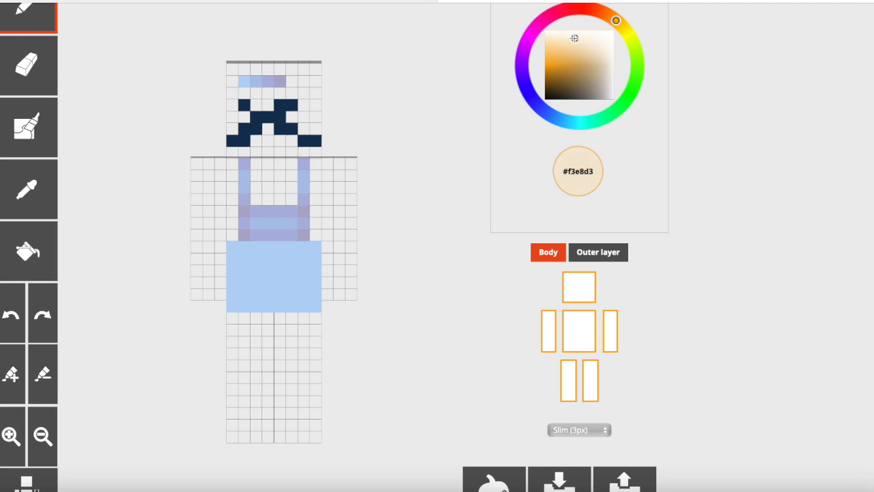
click(303, 212)
click(243, 211)
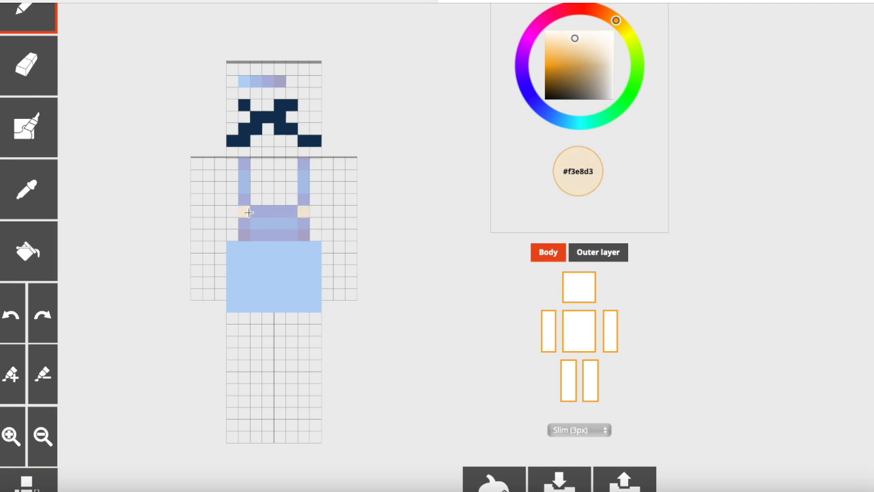
click(602, 251)
click(549, 252)
click(549, 252)
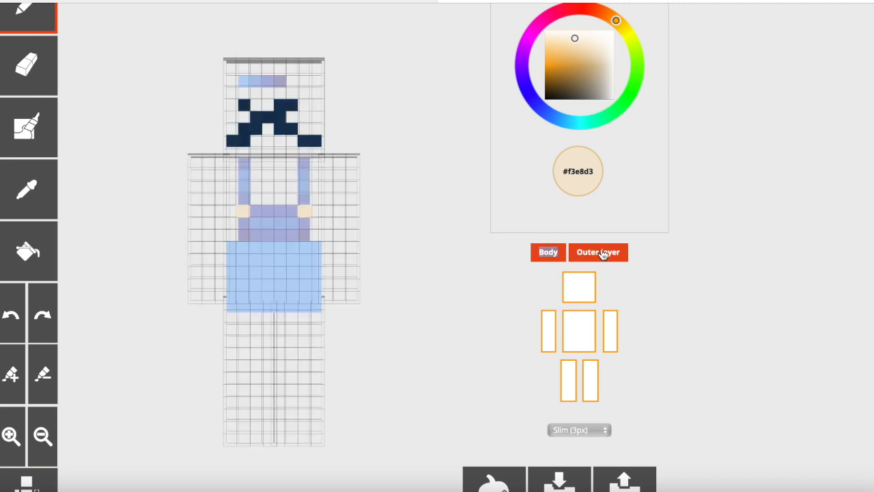
click(601, 252)
Sample #b0adcc from the last forehead swatch and paint a T shape in the center of the shorts, four pixels wide with a two-pixel stem
key(i)
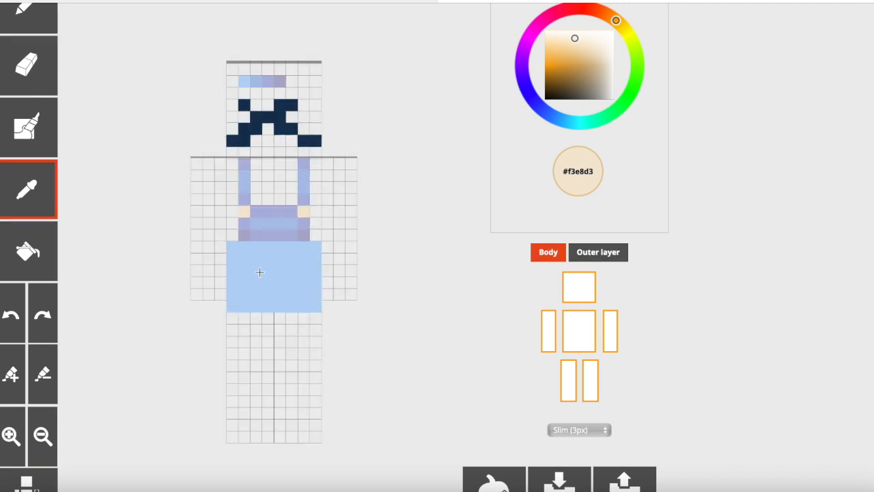
click(281, 82)
scroll(294, 256, down, 1)
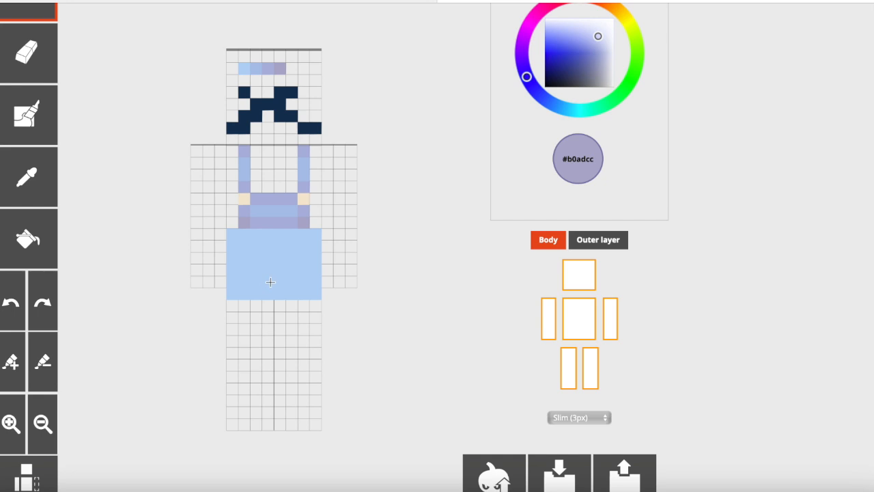
mouse_move(278, 296)
mouse_down()
mouse_move(278, 262)
mouse_move(253, 258)
mouse_move(293, 258)
mouse_up()
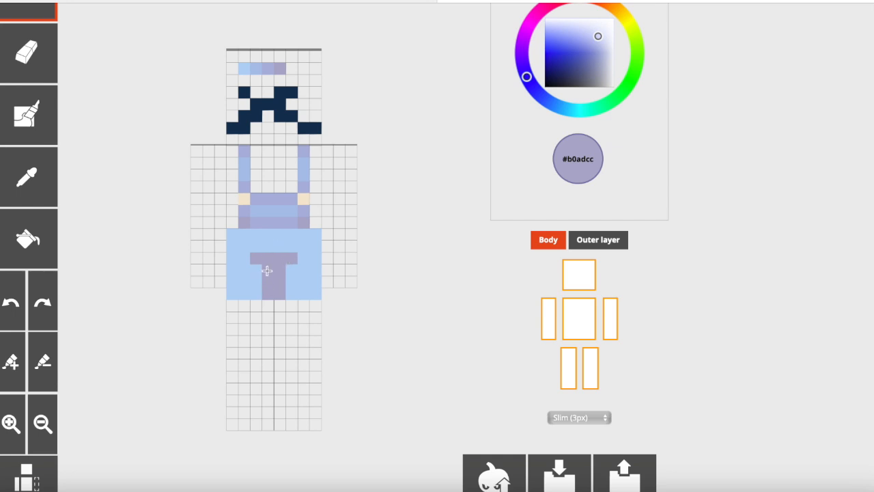
right_drag(274, 288, 272, 262)
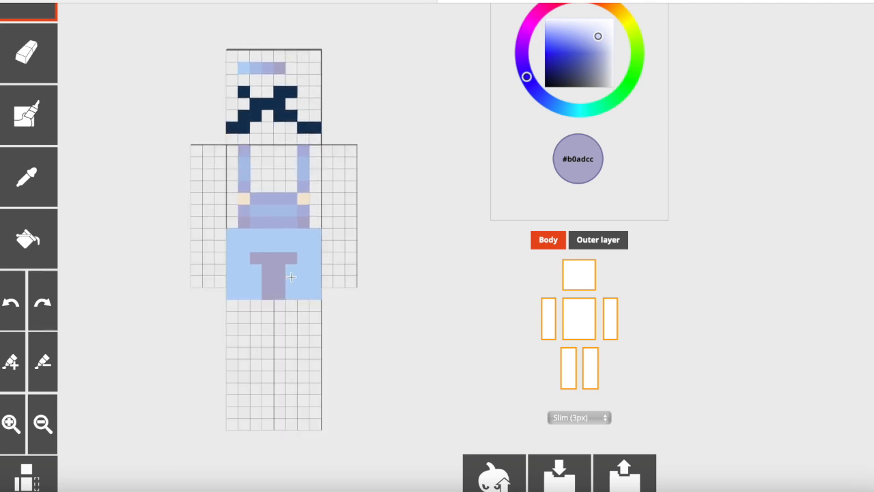
Sample the T shape's color, darken it to #a9a1bf, and paint the two center pixels of the crossbar
click(50, 179)
click(278, 265)
drag(599, 37, 599, 39)
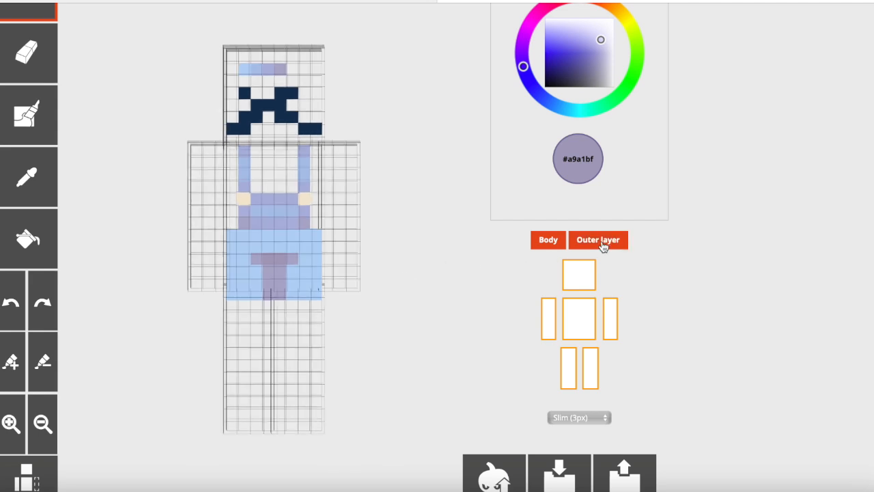
Sample #b1b6dd from the third forehead swatch and paint around the T shape's top, crossbar ends and stem, and along the shorts' bottom row
click(53, 174)
click(267, 69)
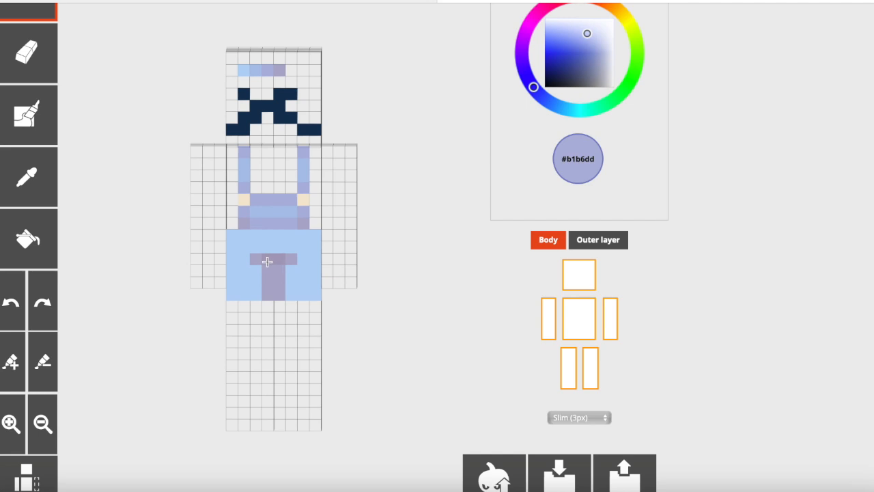
drag(282, 248, 270, 266)
click(245, 259)
click(301, 260)
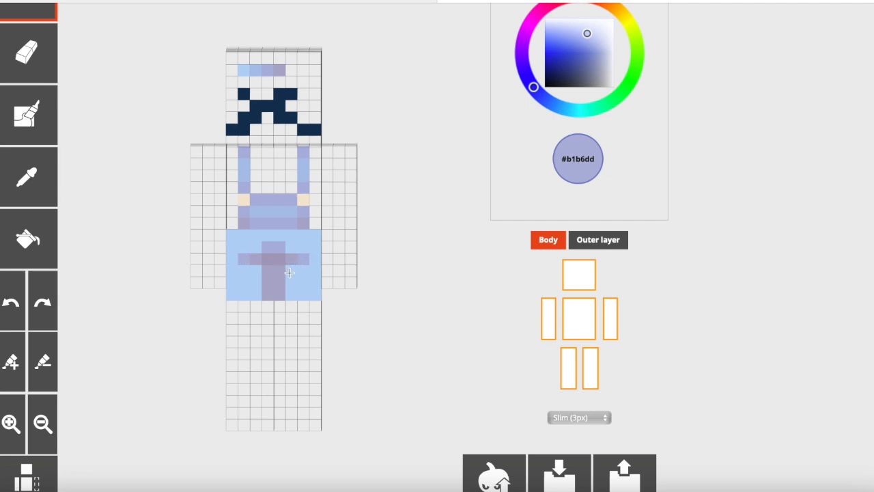
mouse_move(292, 270)
mouse_down()
mouse_move(293, 285)
mouse_move(318, 295)
mouse_up()
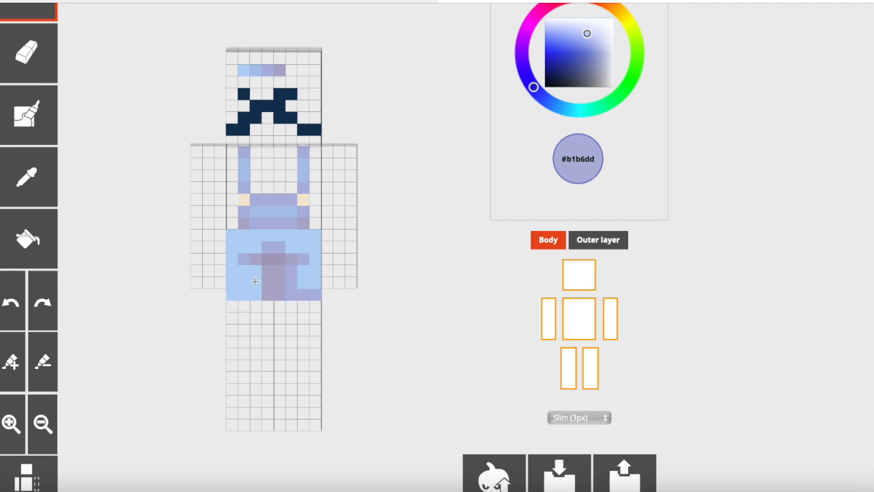
mouse_move(256, 270)
mouse_down()
mouse_move(256, 294)
mouse_move(223, 293)
mouse_up()
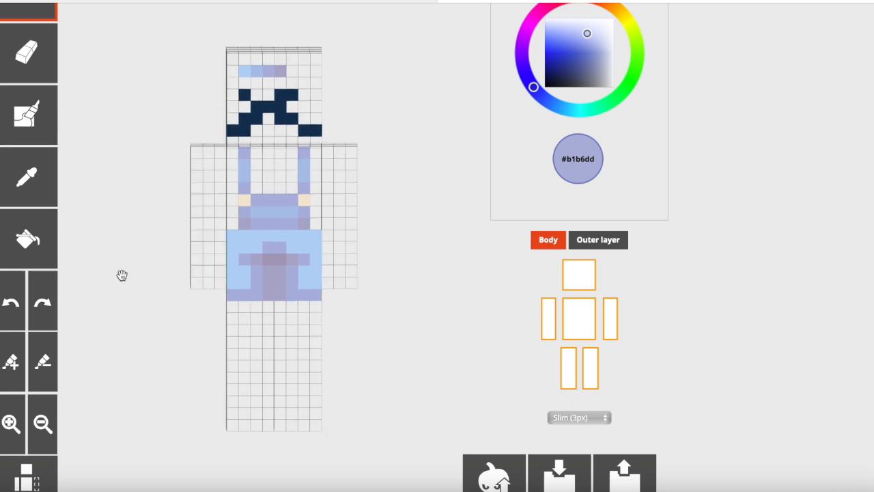
Sample #afc3e9 from the second forehead swatch and paint over the remaining light blue areas of the shorts
click(49, 186)
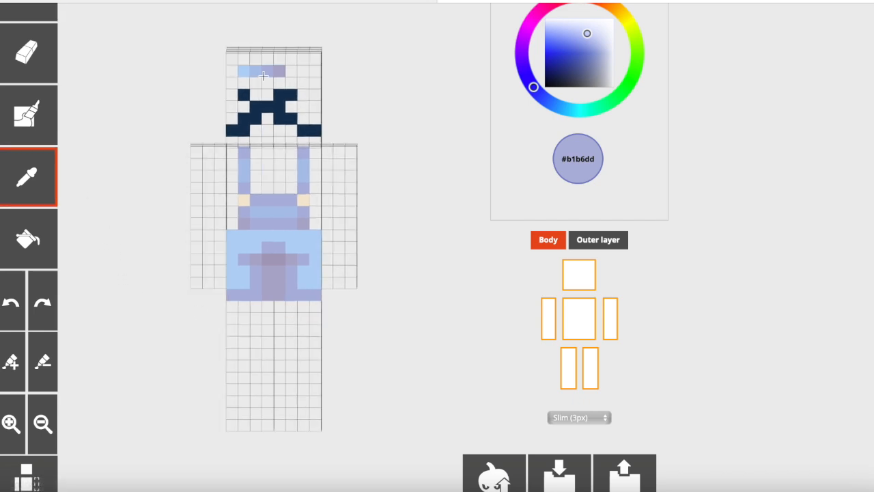
click(256, 71)
mouse_move(312, 272)
mouse_down()
mouse_move(310, 281)
mouse_move(315, 256)
mouse_move(295, 235)
mouse_move(240, 237)
mouse_move(251, 248)
mouse_move(232, 265)
mouse_move(243, 276)
mouse_up()
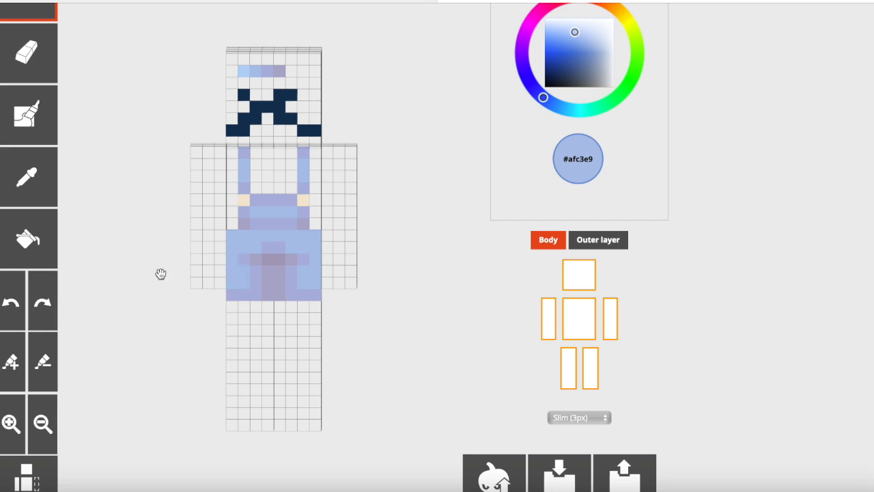
drag(441, 275, 441, 272)
Using light blue #b1d2f6, paint highlights above and below the crossbar on both sides of the shorts and at the bib's center
alt+click(242, 71)
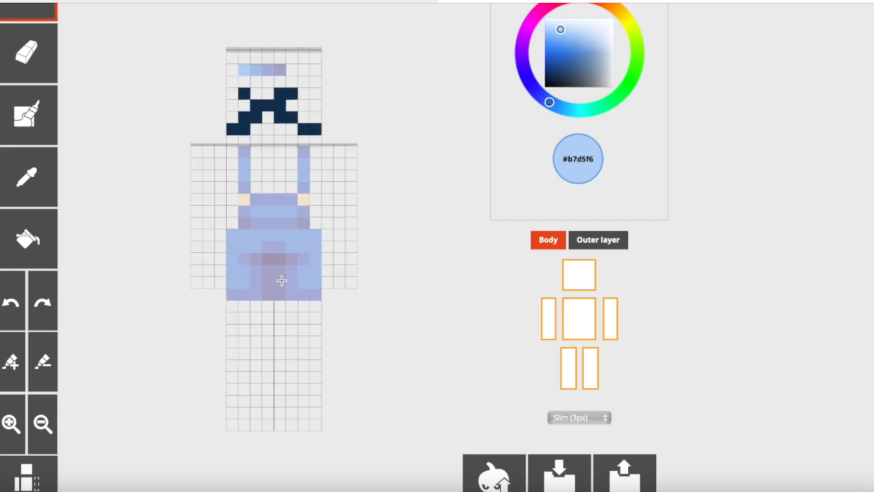
drag(287, 247, 298, 247)
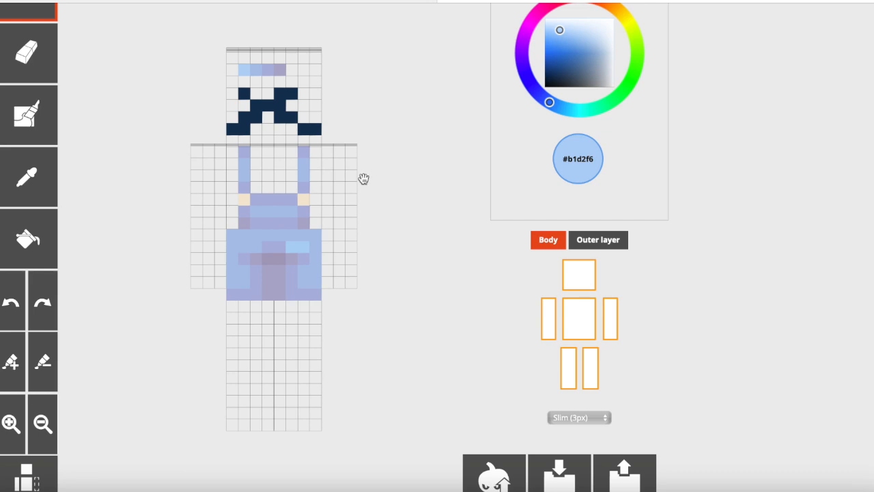
drag(259, 248, 240, 248)
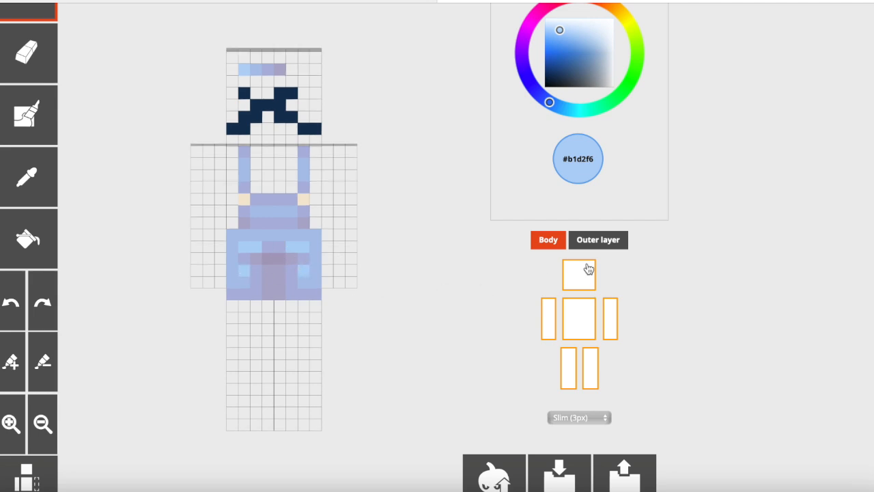
click(603, 242)
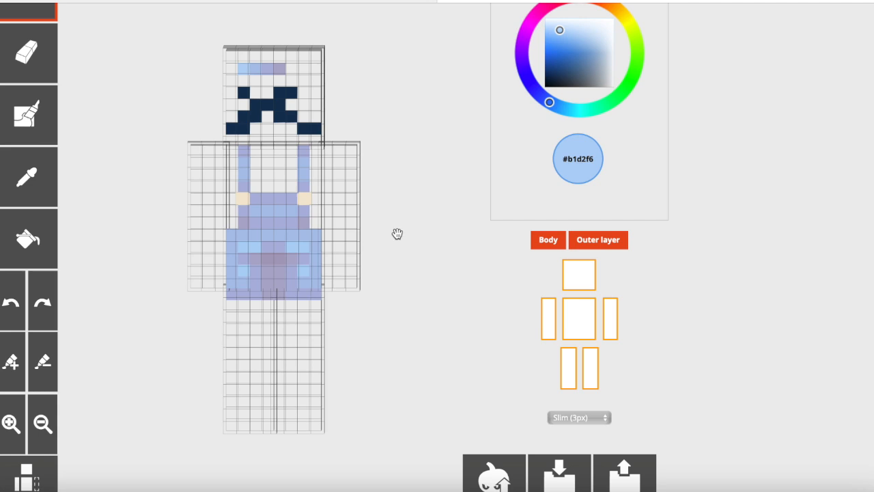
click(580, 244)
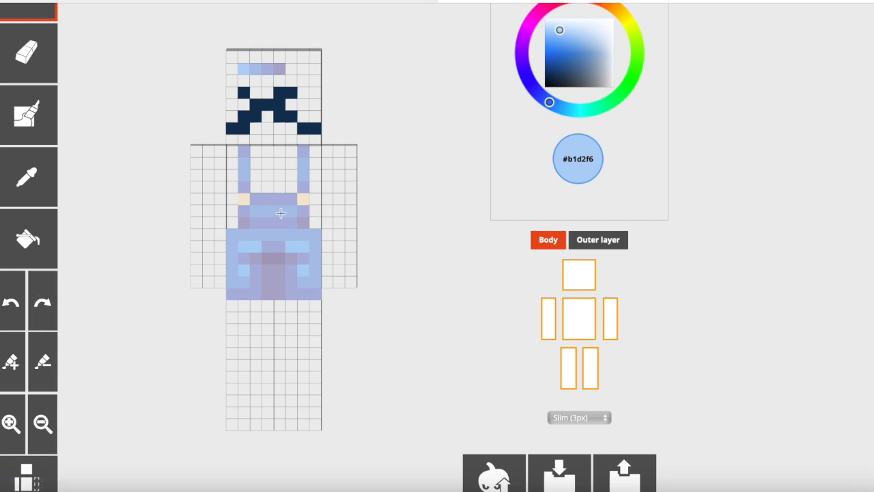
click(605, 244)
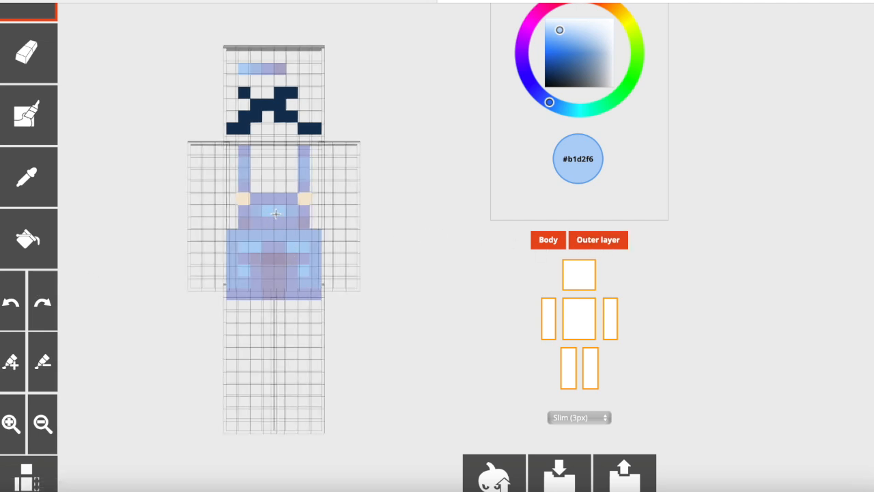
click(592, 245)
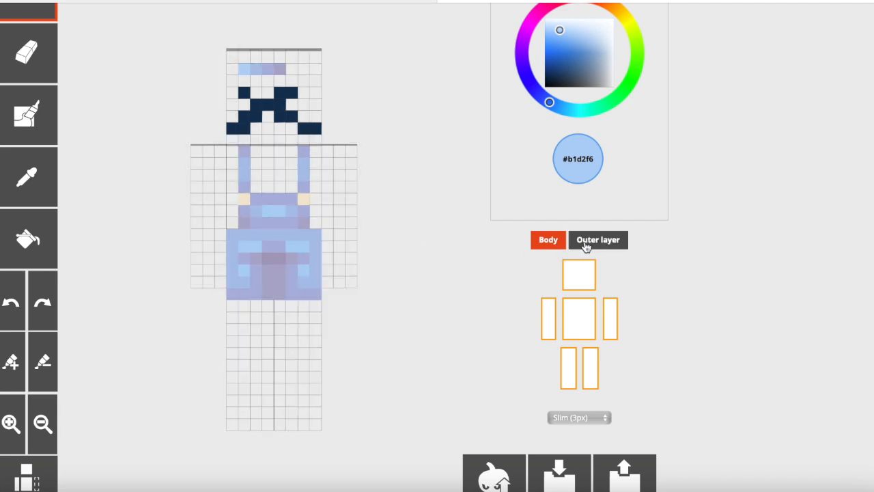
Sample #b1b6dd from the bib's side, paint the shorts' two upper corner pixels, and check the shading with the outer layer toggled
click(28, 178)
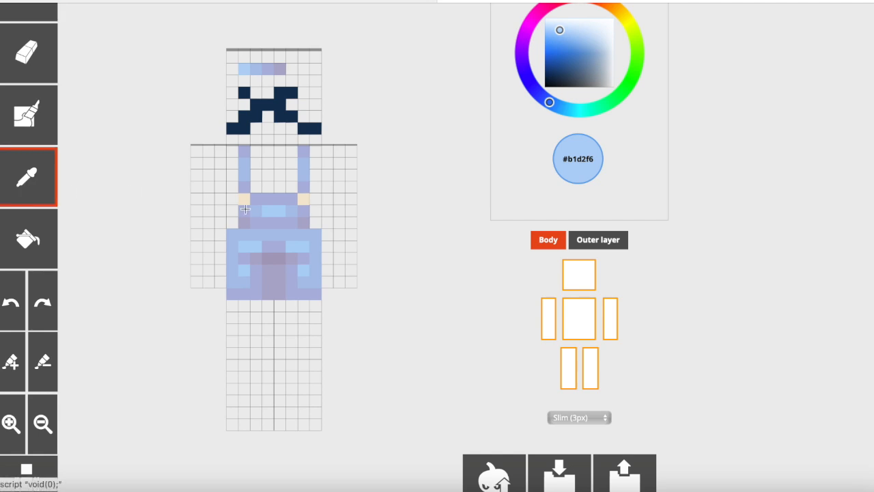
click(246, 209)
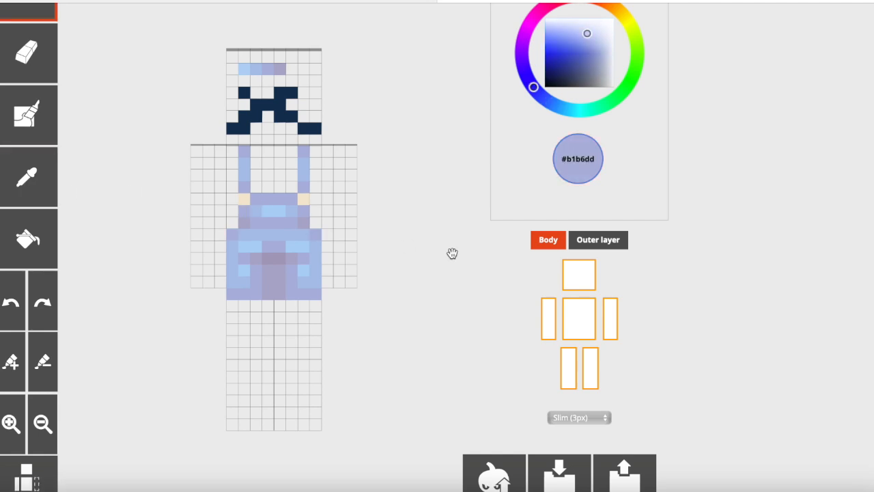
click(598, 240)
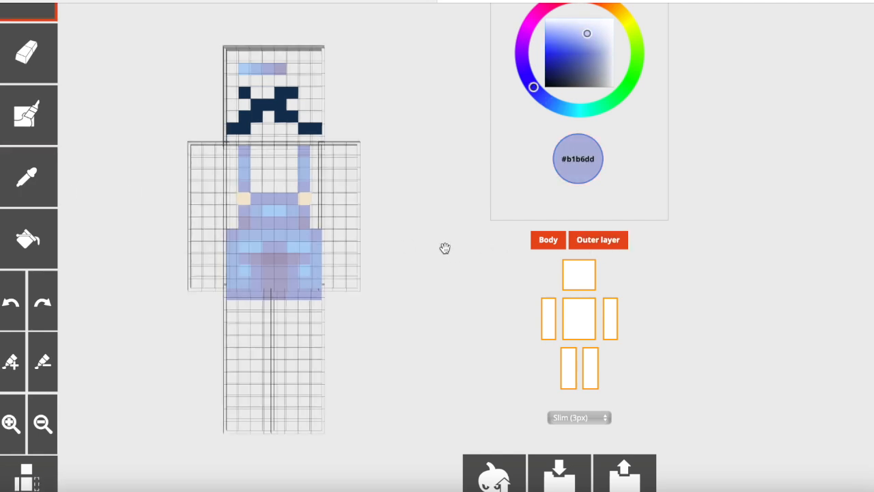
click(625, 243)
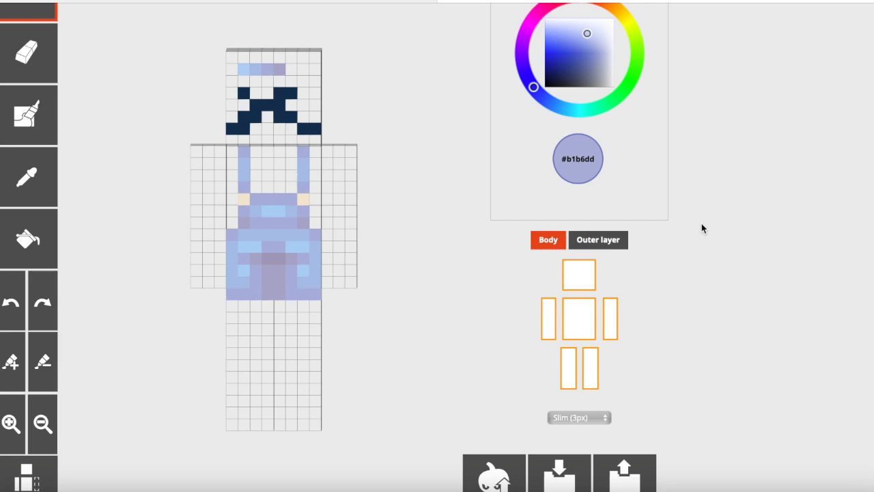
click(599, 240)
drag(421, 249, 418, 253)
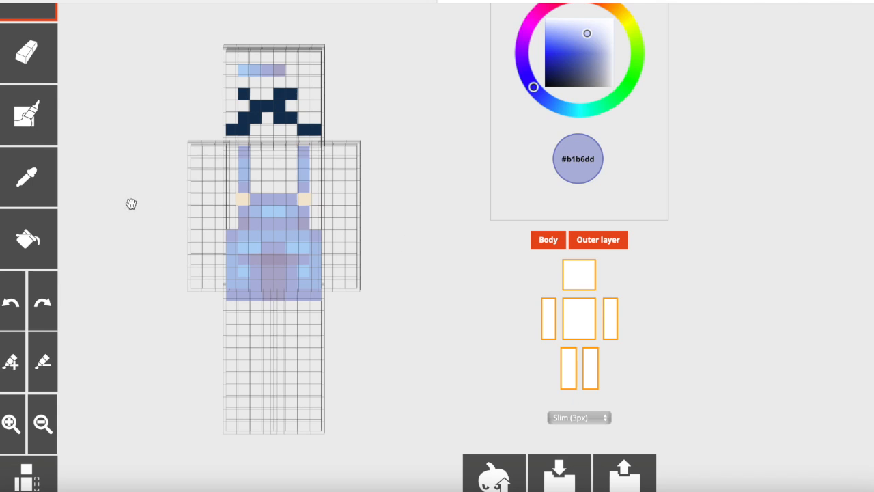
click(598, 240)
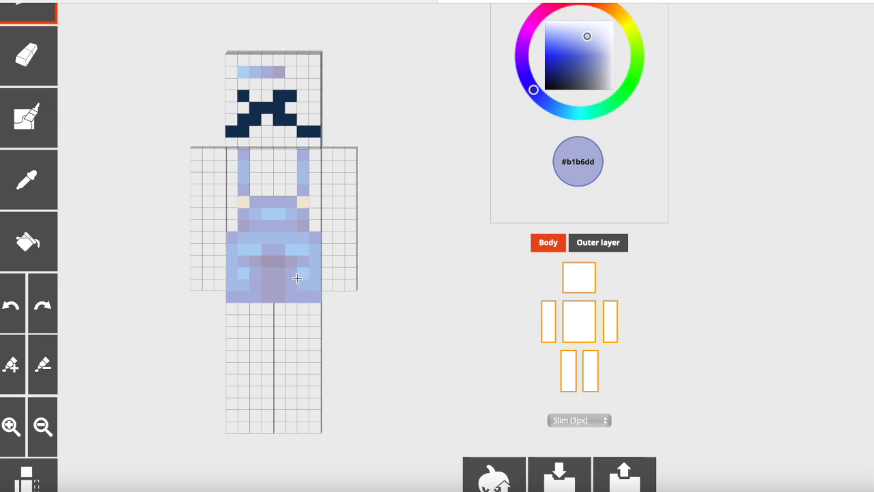
Pick the near-white color #fbfbfe, paint it along the bottom row of the shorts, and preview with the outer layer
scroll(315, 278, up, 1)
scroll(315, 279, down, 1)
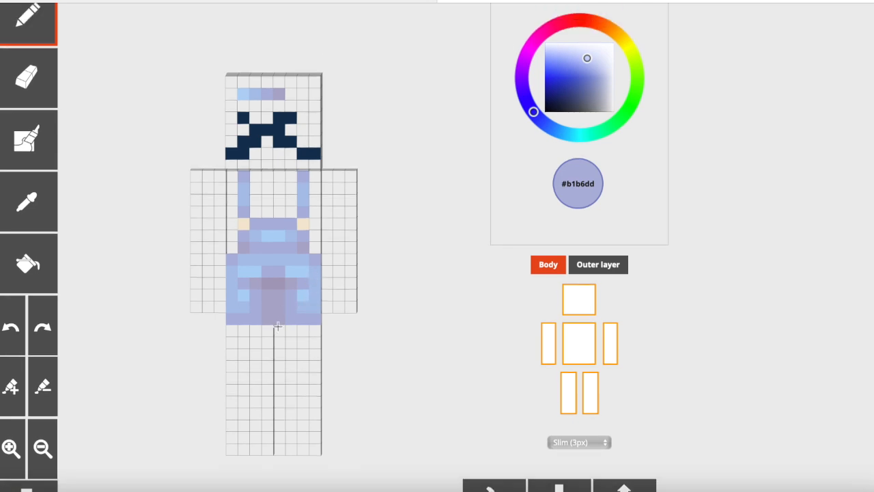
drag(579, 49, 571, 44)
scroll(314, 300, down, 2)
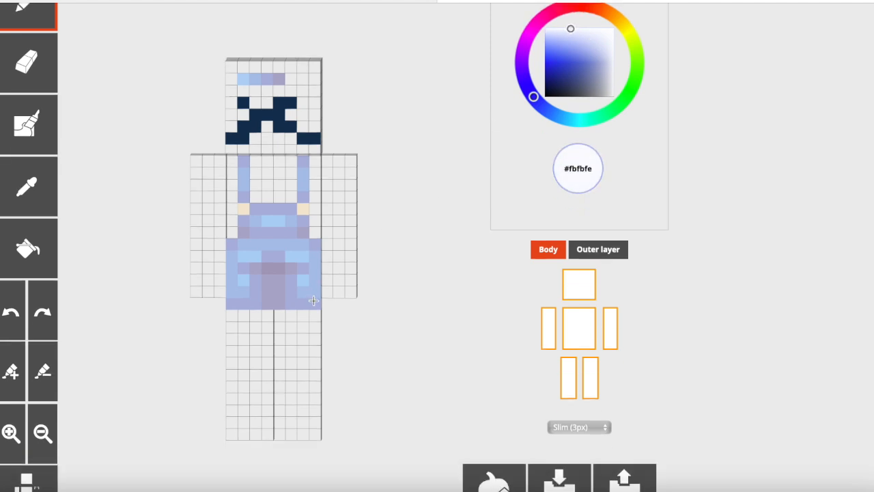
drag(292, 304, 225, 305)
click(616, 254)
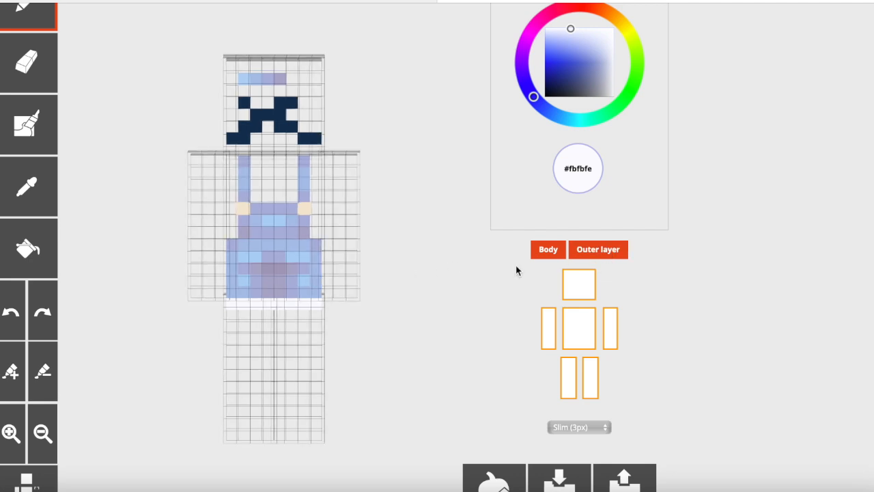
click(593, 256)
Erase the two center pixels of the white hem and turn the outer layer display on
click(43, 67)
drag(283, 305, 268, 307)
click(598, 254)
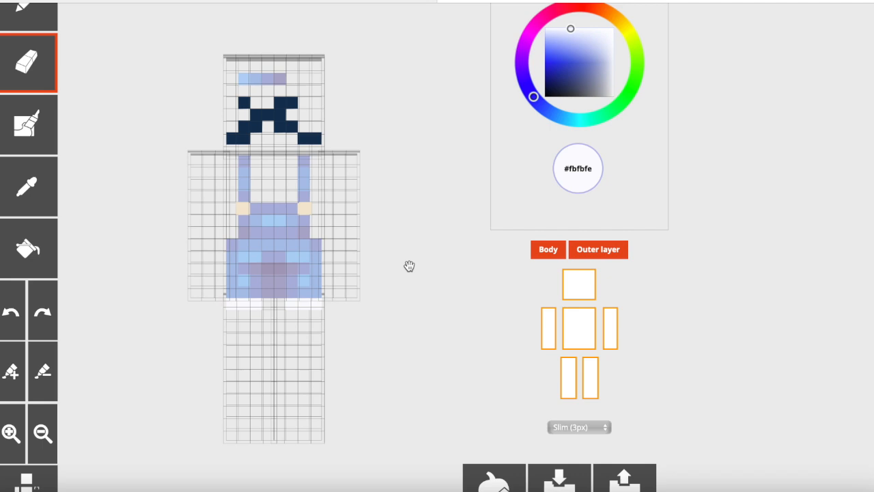
Paint a second #fbfbfe row above the hem on both sides of the shorts and compare it with the outer layer toggled
click(609, 254)
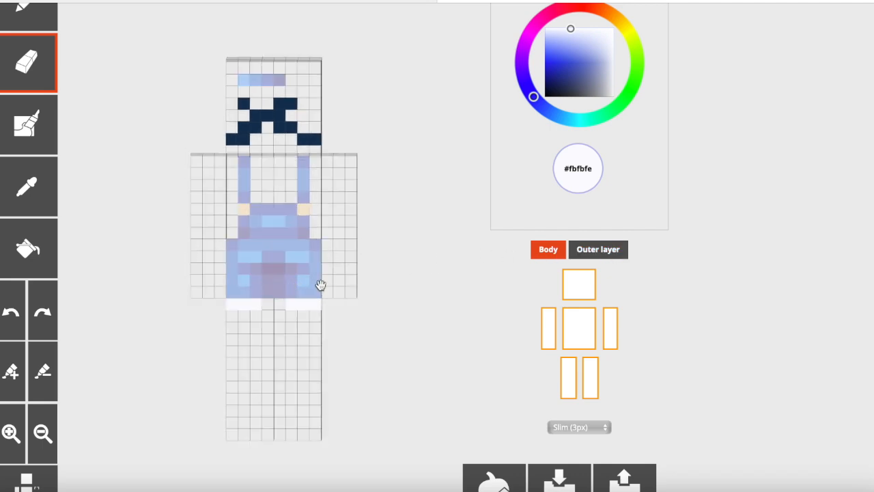
click(606, 255)
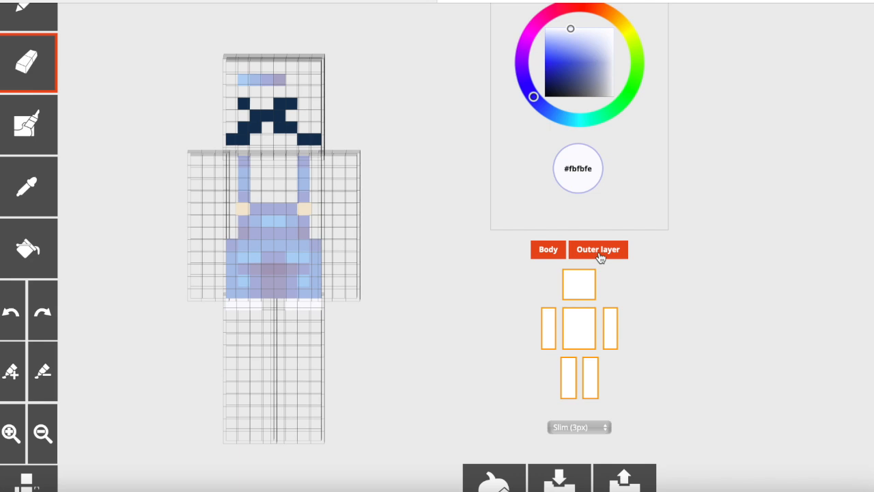
click(600, 257)
drag(293, 296, 313, 294)
drag(256, 293, 233, 292)
click(604, 249)
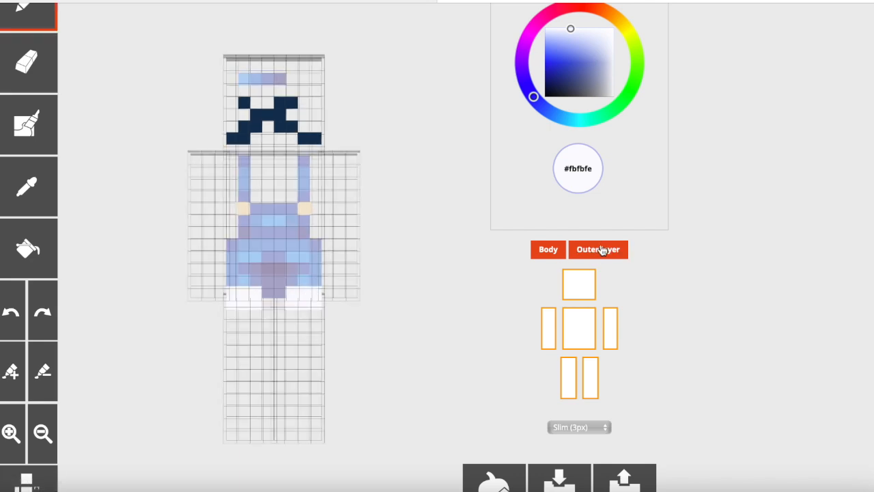
click(600, 250)
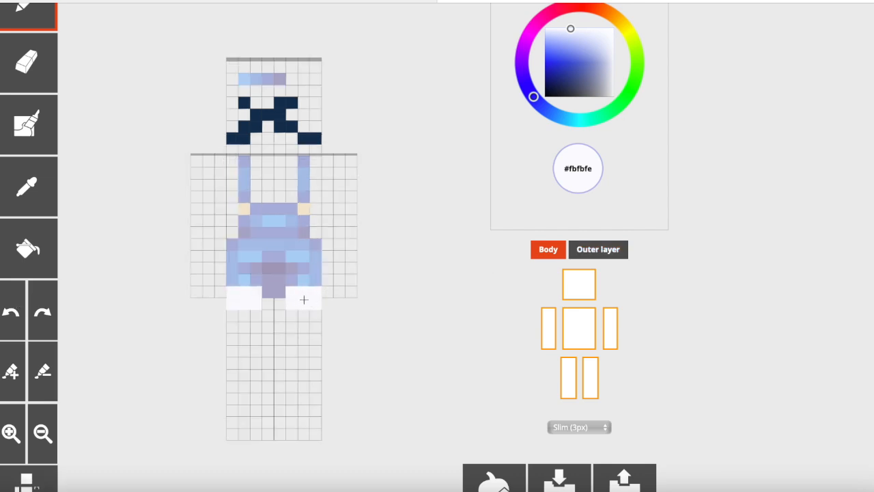
Pick pale lavender #efeffb and shade the two outer upper pixels and the inner lower pixel of each hem half
scroll(464, 130, up, 1)
click(531, 99)
click(576, 40)
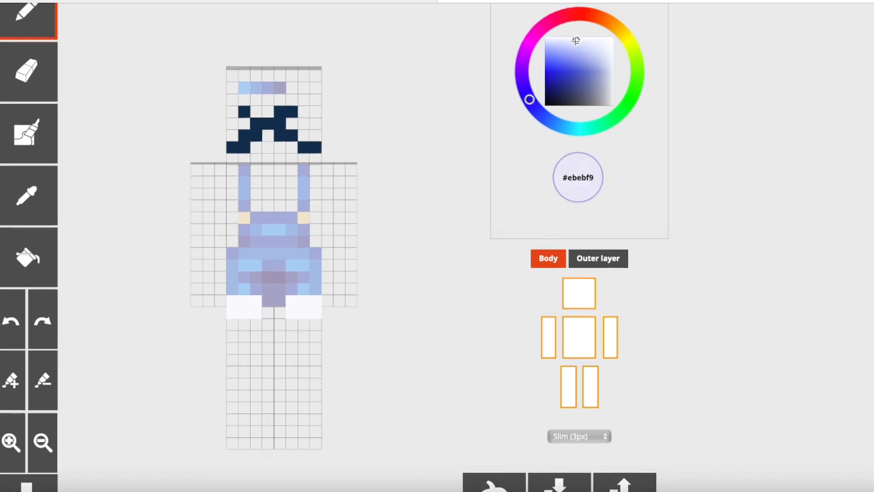
click(293, 312)
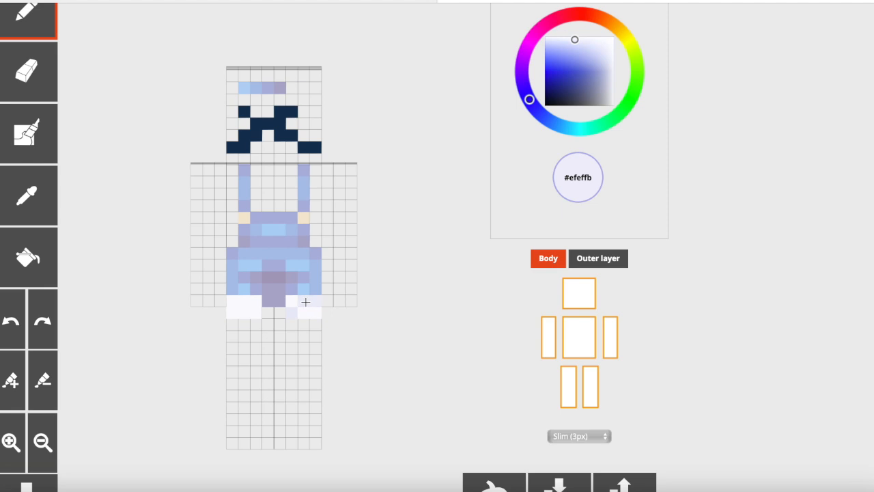
drag(253, 311, 232, 303)
Pick the darker lavender #e5e1f5, paint the inner upper pixel of each hem half, and show the outer layer
click(514, 86)
click(580, 42)
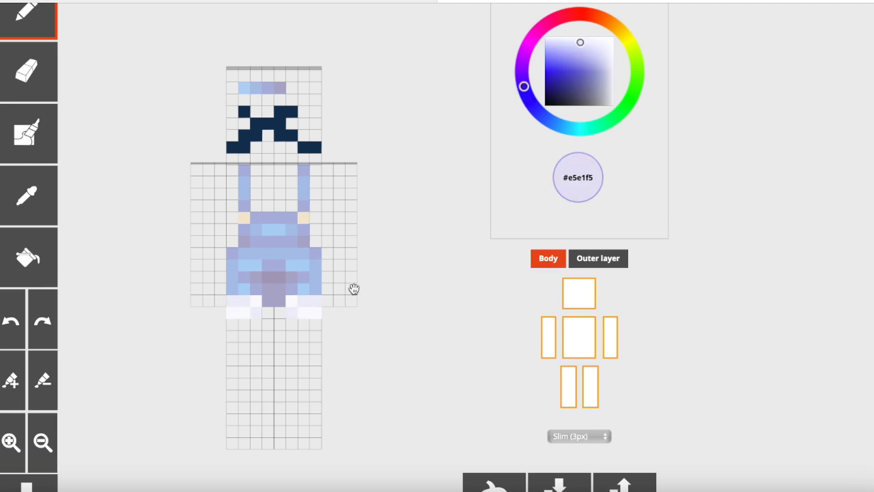
click(598, 263)
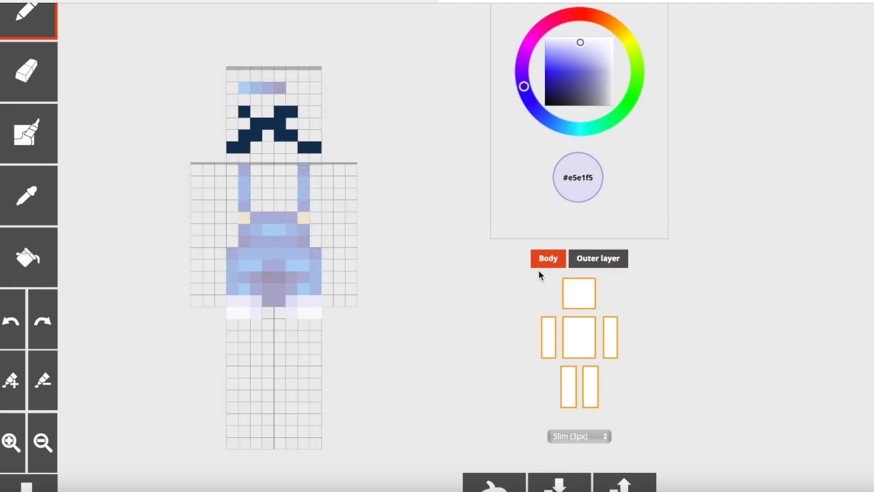
click(575, 262)
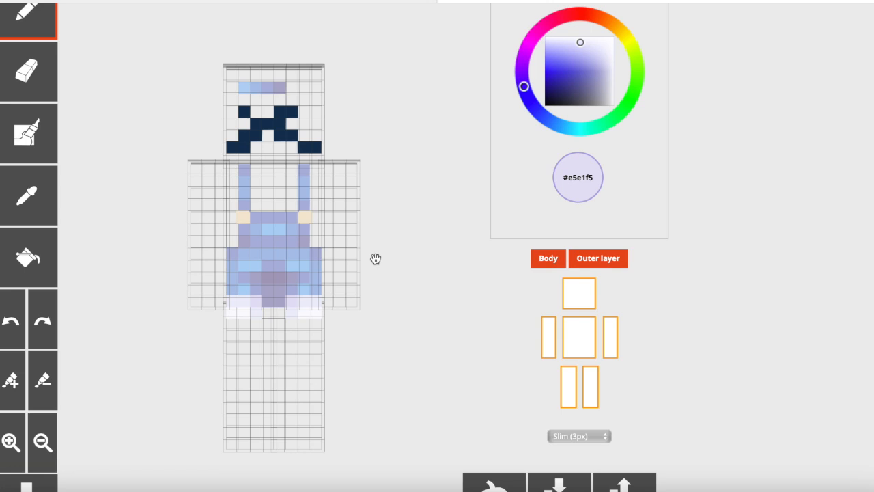
Sample #afc3e9 from a strap, paint two raised outer-layer pixels on each strap, and check them with the body hidden
click(44, 198)
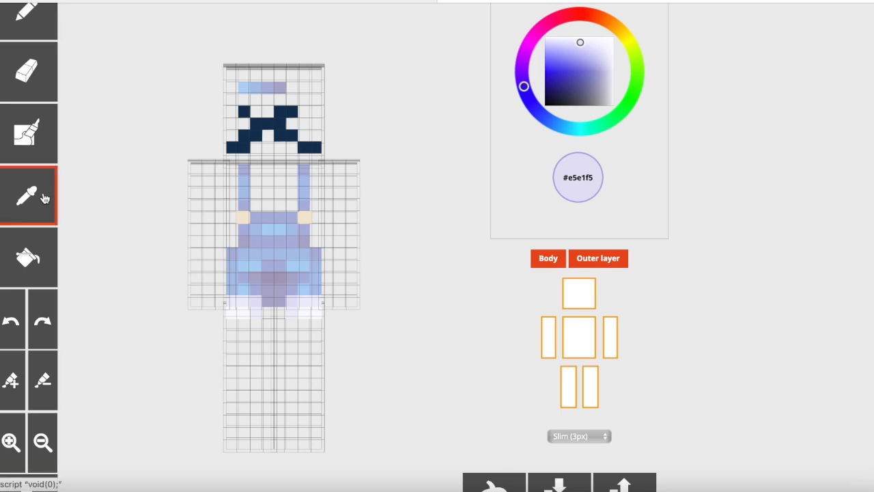
click(244, 181)
drag(302, 183, 303, 195)
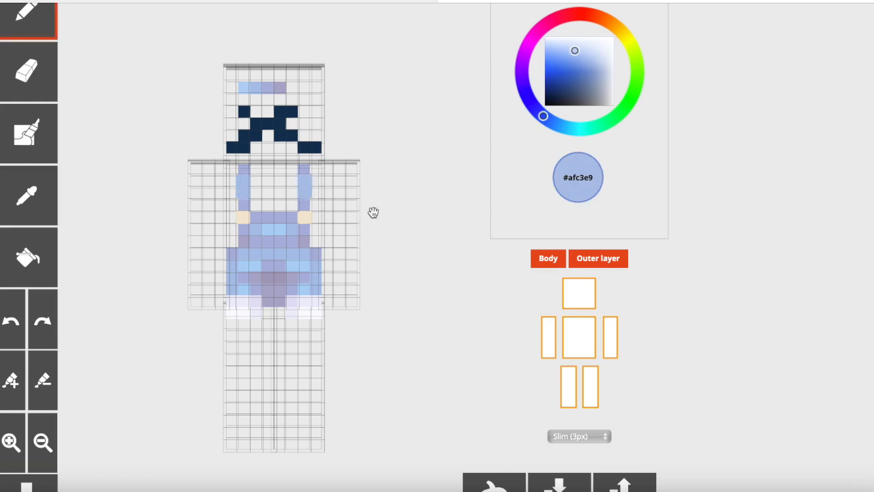
click(550, 260)
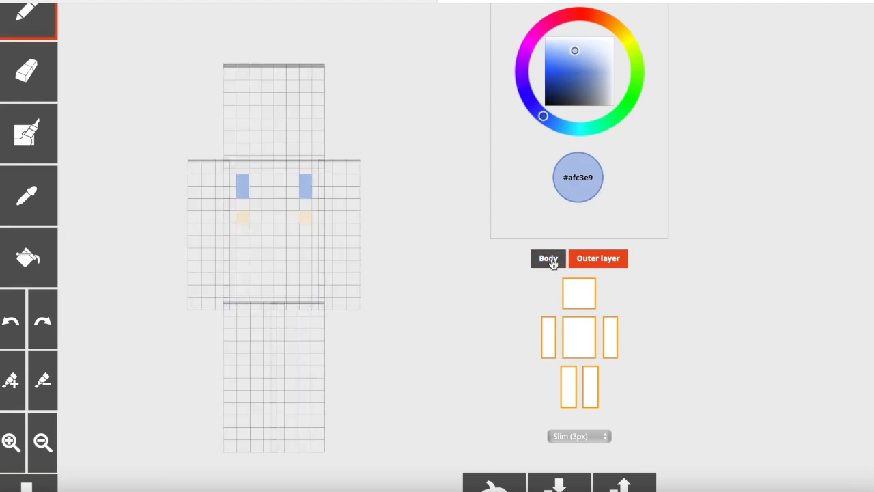
click(550, 260)
On the outer layer, raise the shorts' upper highlights with sampled #b1d2f6 and their outer edge pixels with #afc3e9, checking with the body hidden
key(i)
click(289, 267)
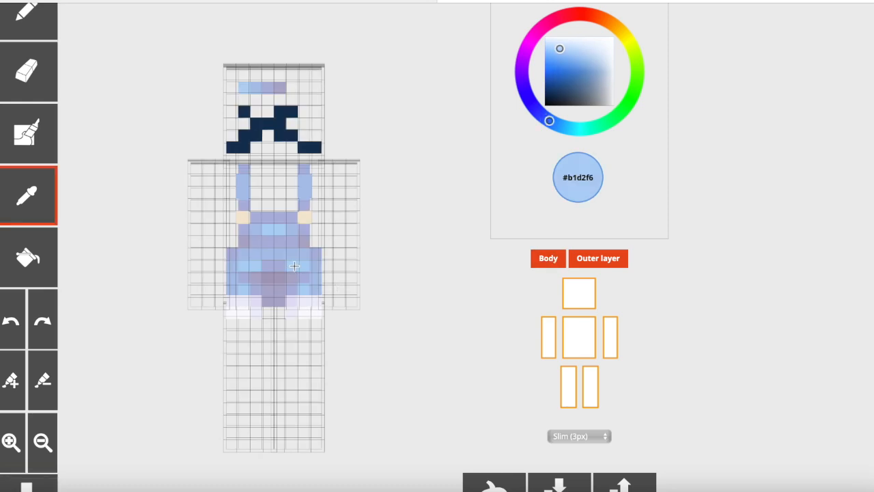
drag(251, 268, 243, 268)
key(i)
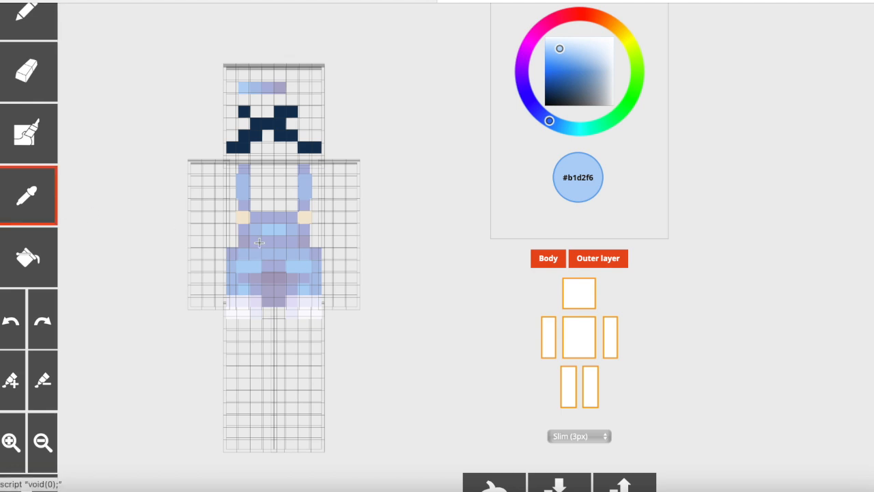
click(315, 266)
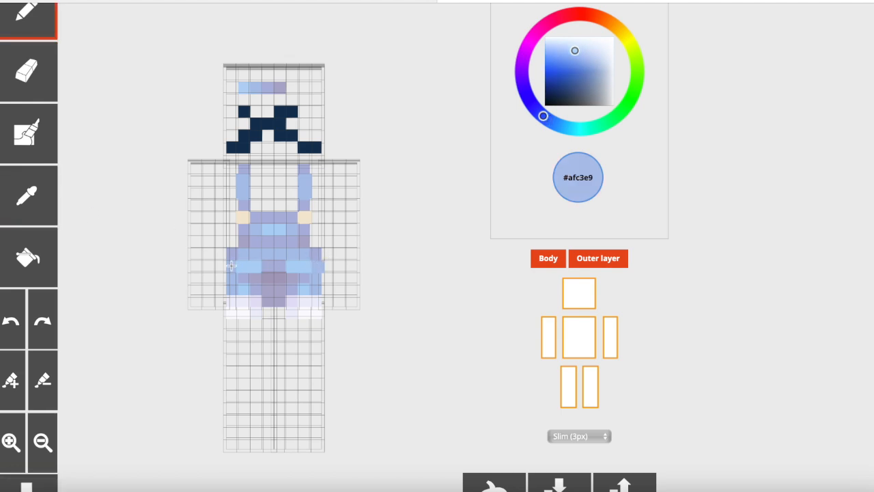
click(540, 263)
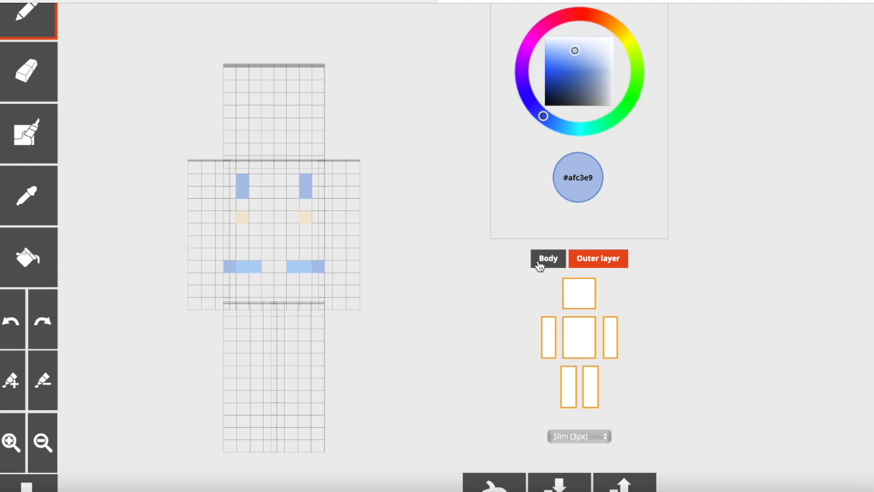
click(539, 263)
Raise the shorts' lower highlights on the outer layer with #b1d2f6, adding #afc3e9 on the outer edge pixels beside them
key(i)
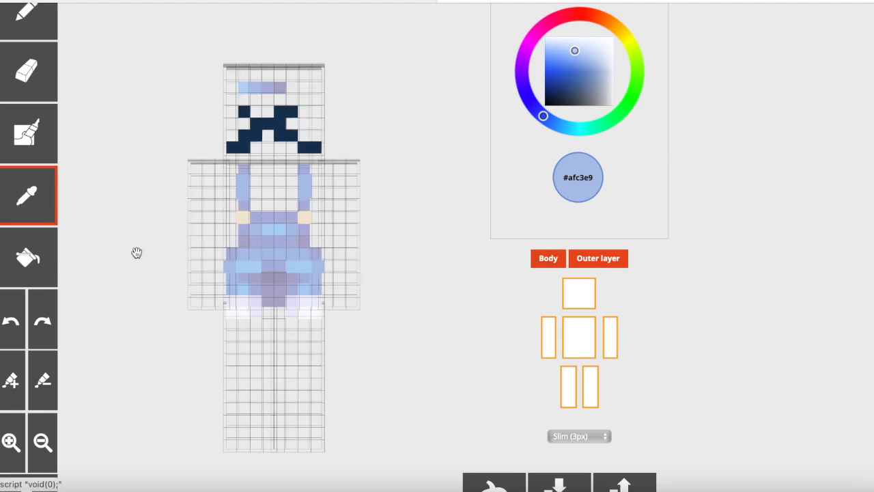
click(305, 290)
key(i)
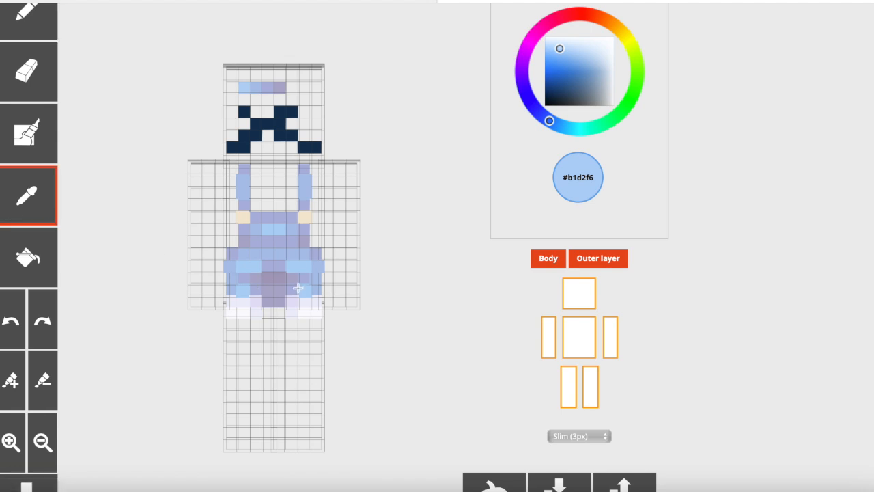
click(317, 290)
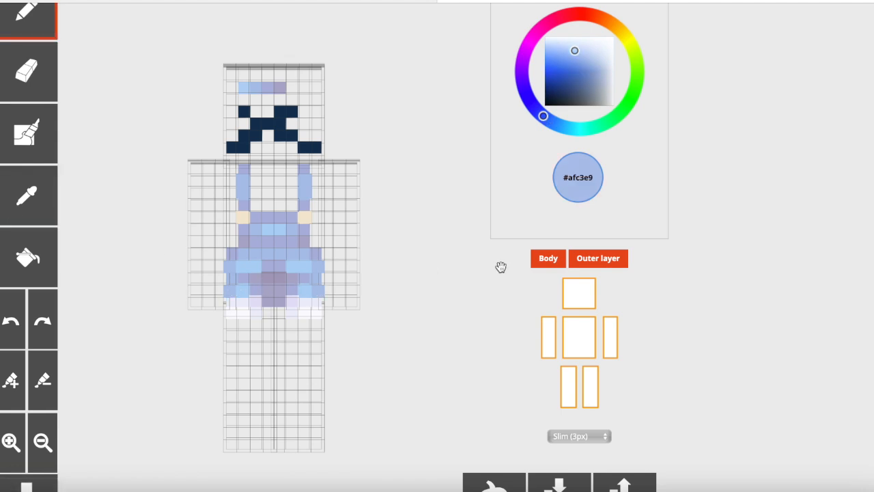
click(548, 261)
click(548, 258)
Sample #fbfbfe from the hem, paint its outer lower pixels on the outer layer on both sides, and check with the body toggled
key(i)
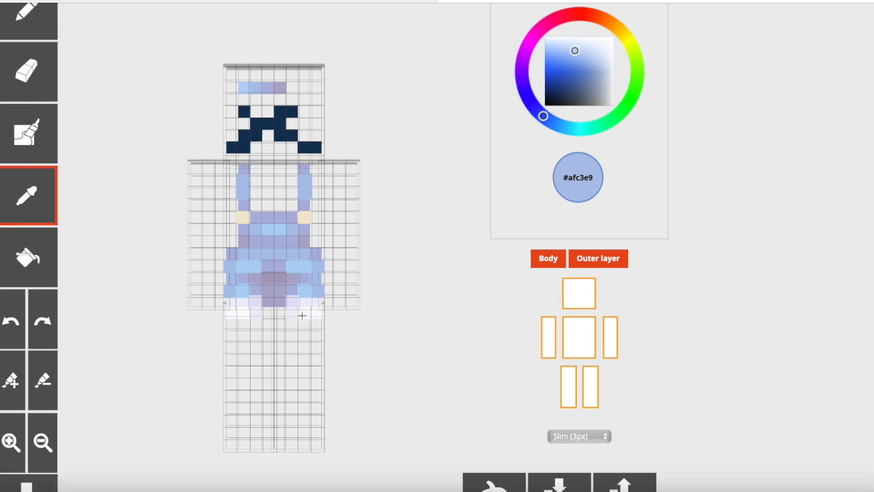
click(304, 314)
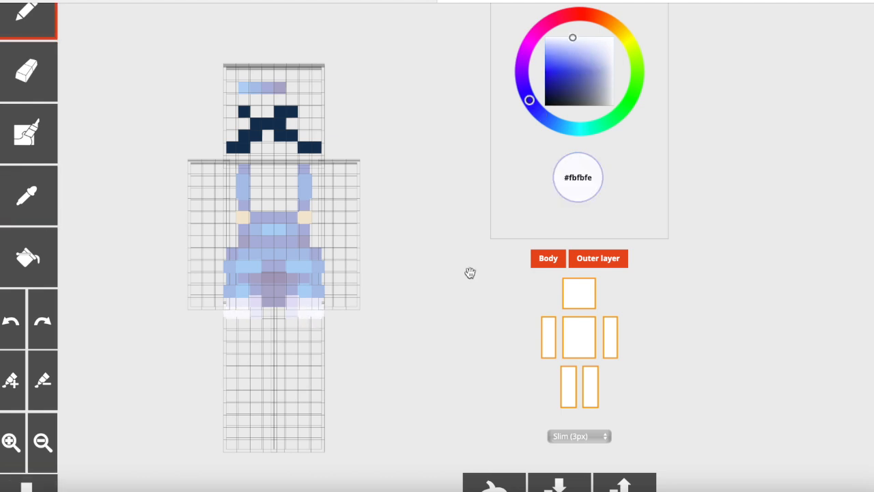
click(547, 264)
click(547, 264)
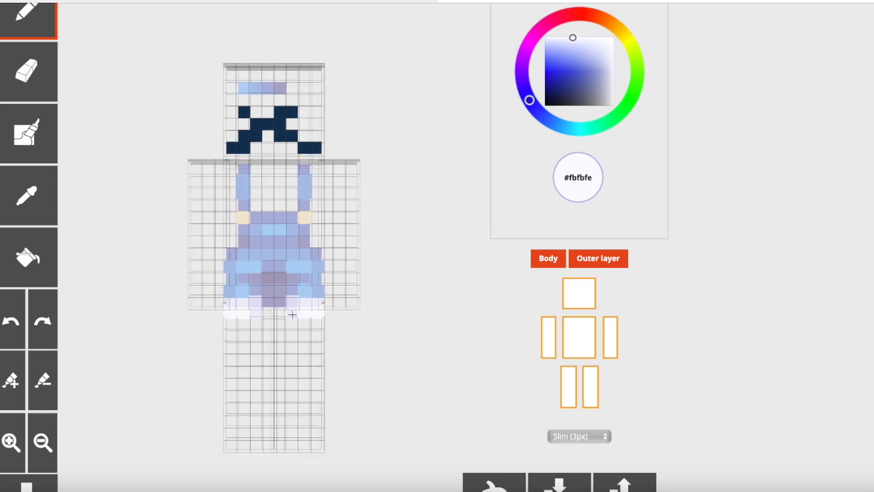
drag(381, 326, 379, 325)
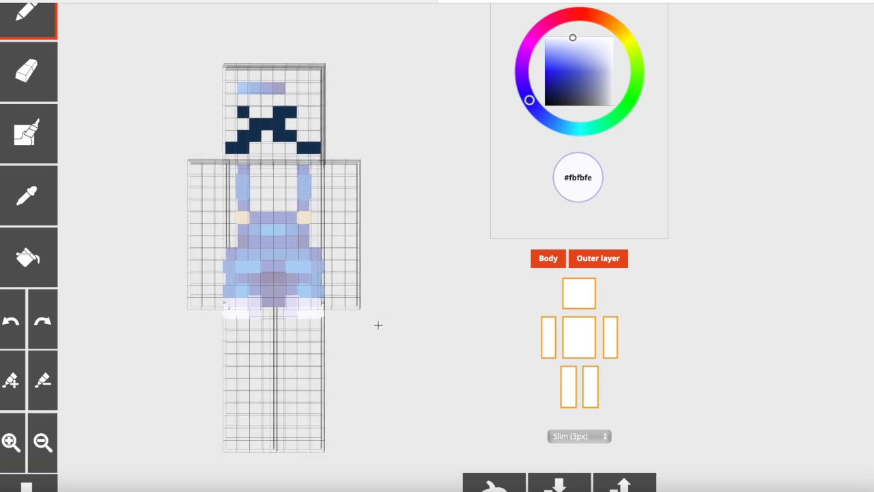
drag(379, 325, 372, 324)
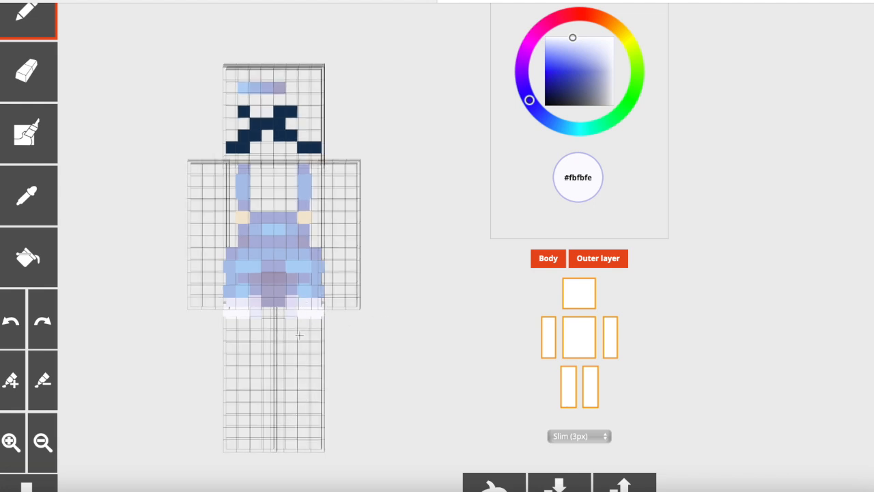
mouse_move(316, 341)
mouse_down()
mouse_move(292, 340)
mouse_move(287, 352)
mouse_move(323, 372)
mouse_up()
click(14, 316)
click(13, 316)
click(14, 315)
click(13, 316)
click(13, 315)
click(13, 316)
click(13, 315)
Try rerouting one strap by erasing its top two pixels and painting a #afc3e9 strip across the adjoining arm
drag(510, 341, 477, 343)
click(599, 272)
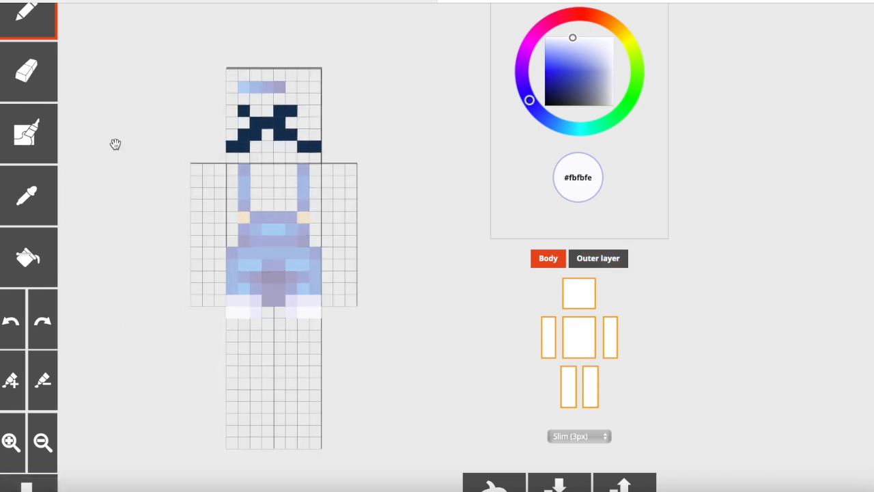
click(30, 56)
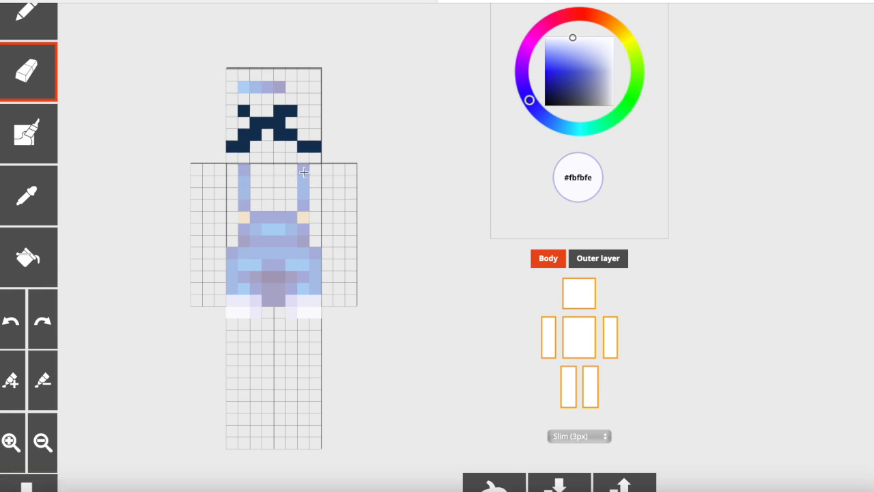
click(27, 197)
click(298, 189)
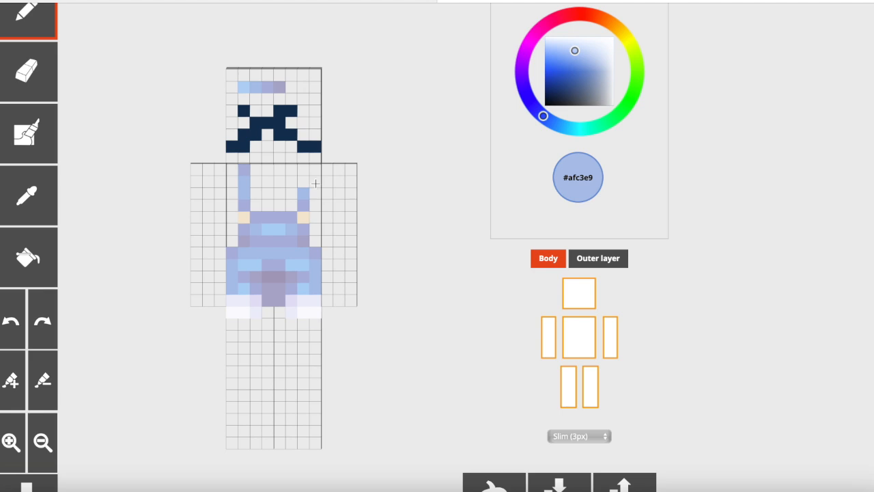
drag(315, 183, 340, 181)
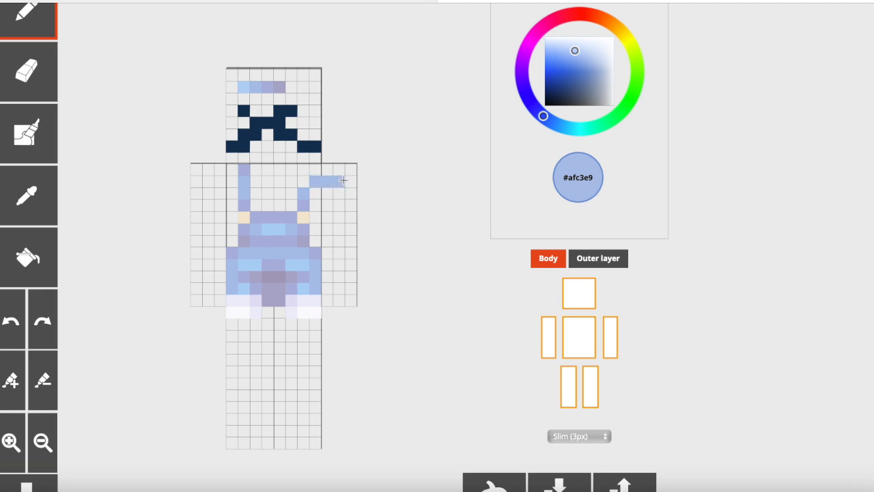
click(611, 268)
click(27, 69)
click(310, 181)
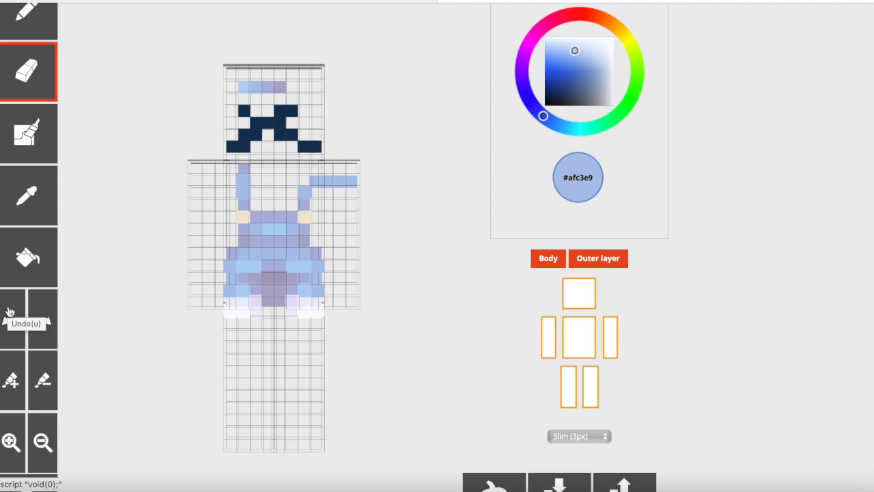
click(10, 312)
click(50, 26)
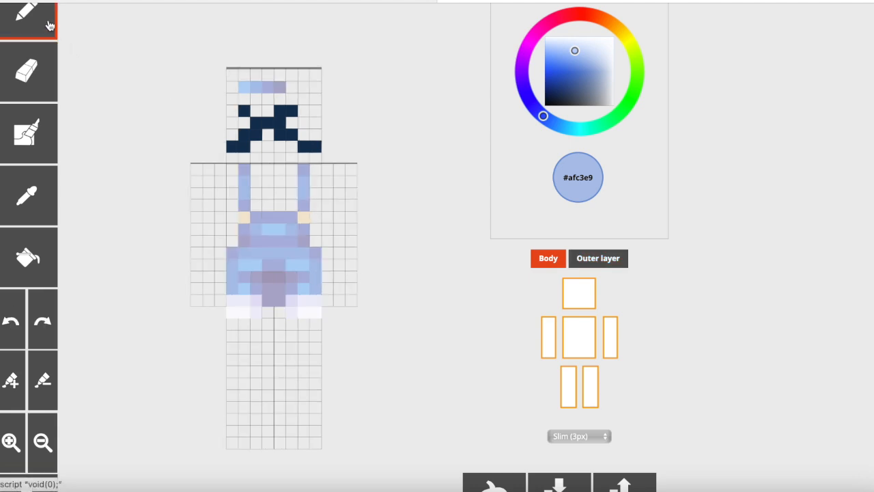
Hide both arms to expose the side of the torso
click(549, 334)
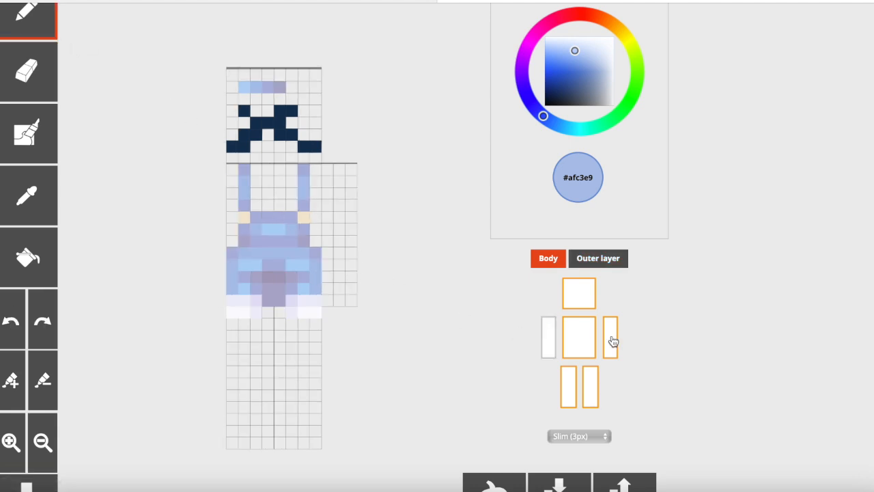
click(612, 341)
drag(412, 311, 360, 319)
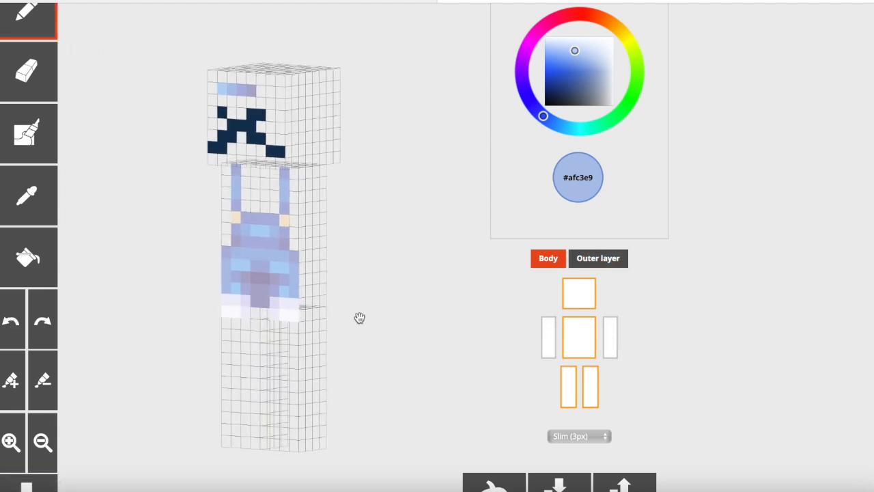
Paint the shorts across the torso's bare side, using sampled #b1b6dd for the waistband row and #afc3e9 below it
click(49, 208)
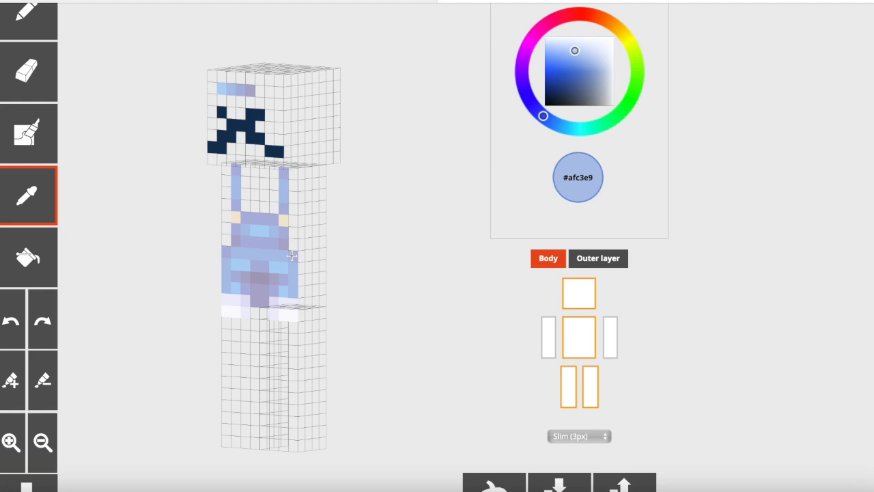
click(291, 255)
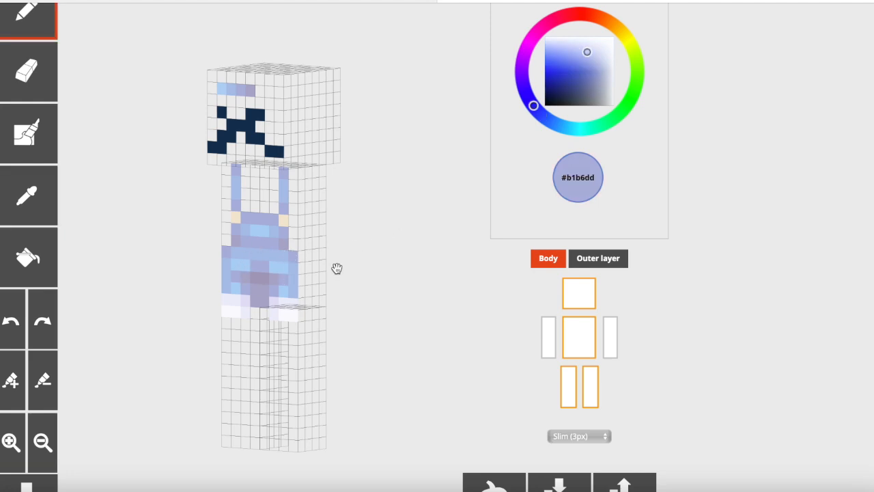
drag(127, 262, 124, 264)
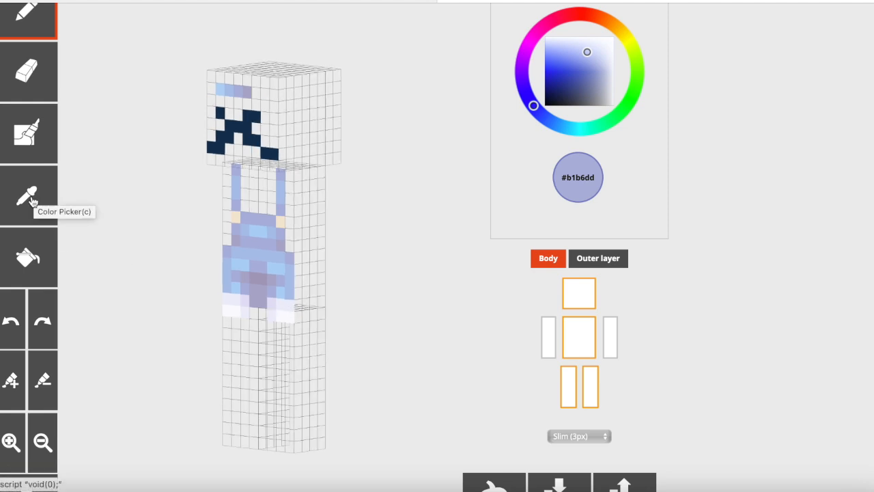
click(30, 200)
click(291, 239)
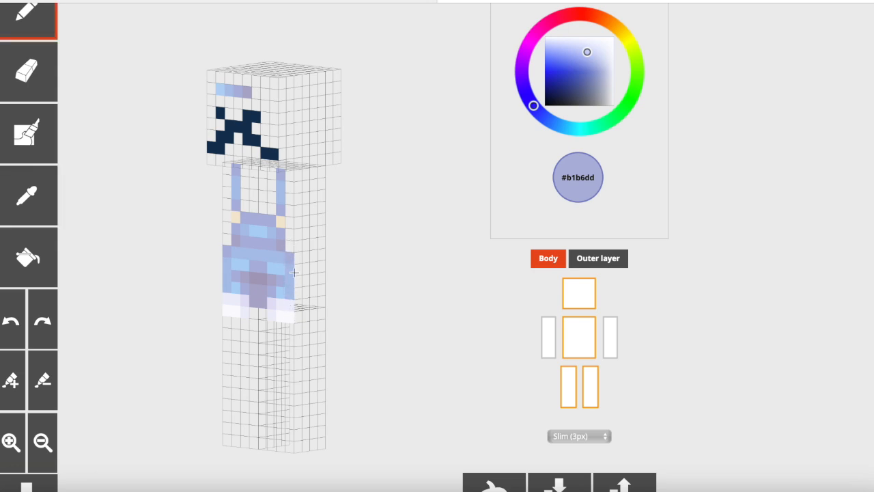
click(321, 253)
click(301, 257)
click(29, 198)
click(281, 272)
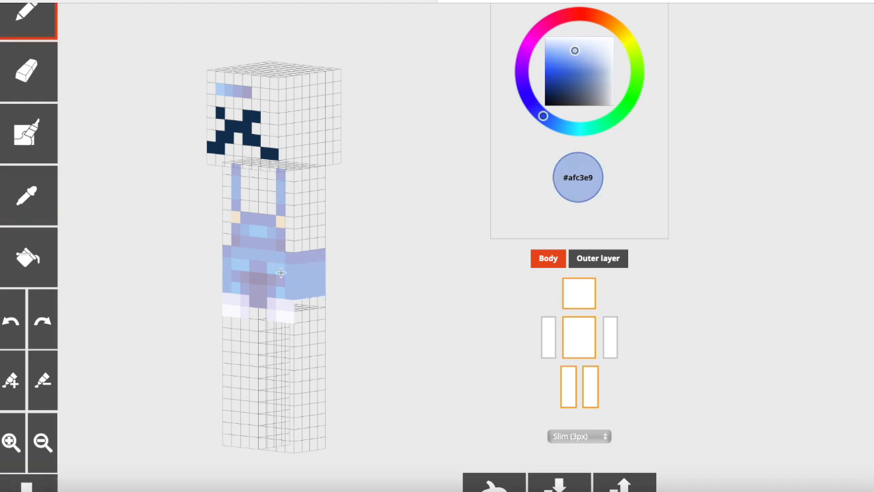
Extend the hem around the same side with sampled #efeffb on the torso's lowest row and #fbfbfe on the leg's top row
click(42, 216)
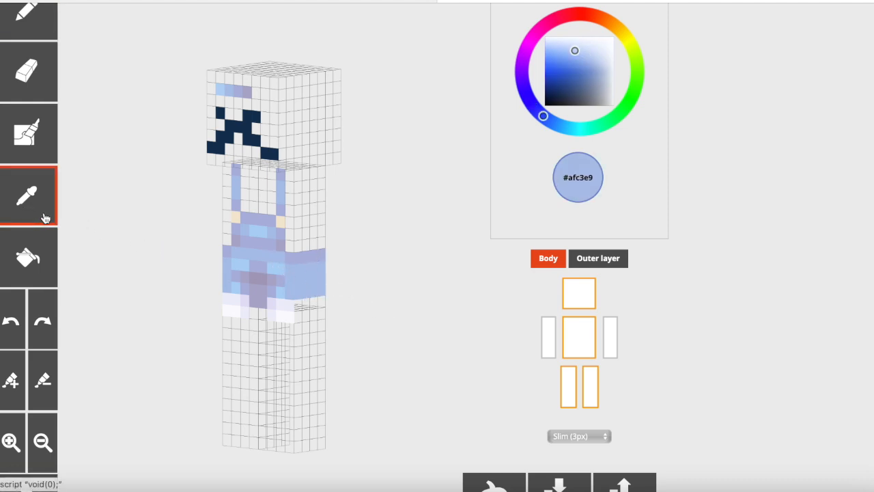
click(293, 303)
click(53, 203)
click(287, 313)
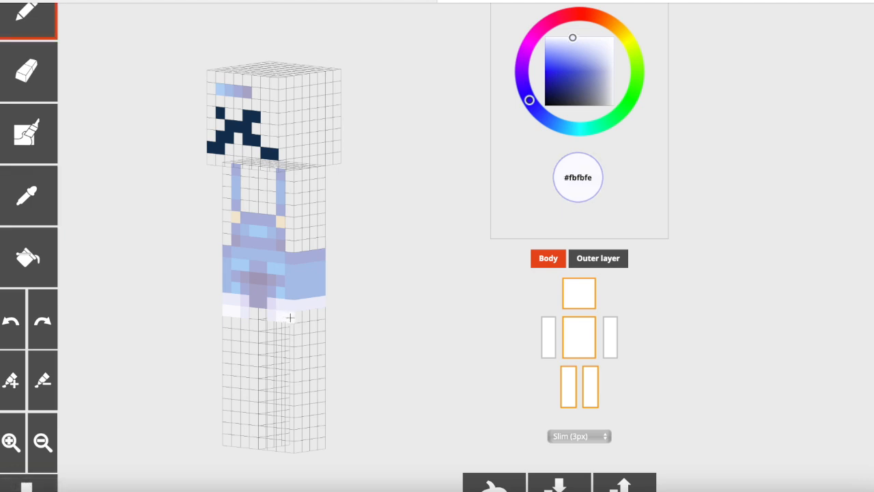
drag(332, 312, 356, 315)
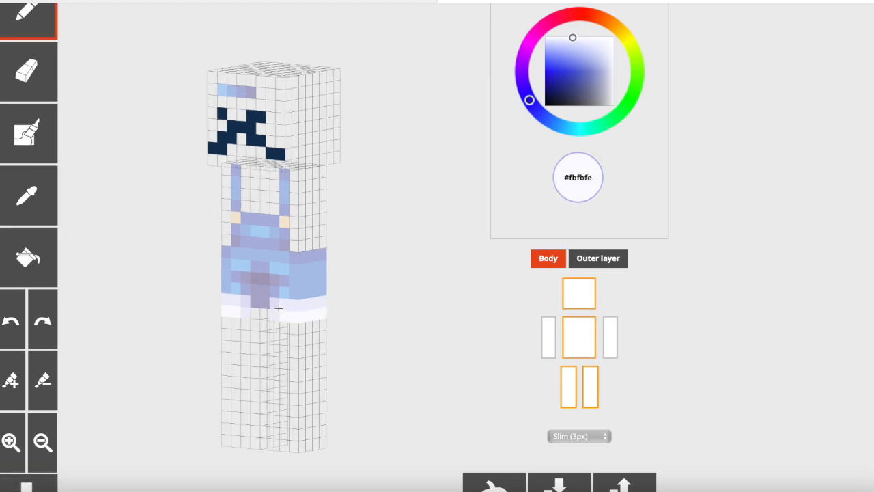
Isolate the outer layer and paint two #afc3e9 stripes across the side of the shorts
click(575, 261)
drag(430, 271, 406, 272)
click(34, 190)
click(273, 276)
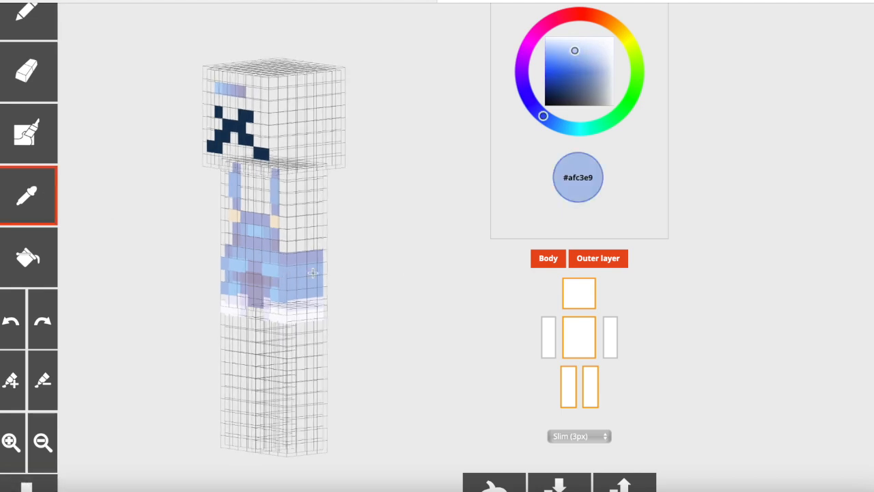
click(538, 258)
drag(293, 273, 328, 270)
drag(291, 295, 344, 293)
Paint the side hem on the outer layer with sampled #fbfbfe, show the body again and check both sides
click(18, 220)
click(281, 316)
drag(278, 313, 328, 312)
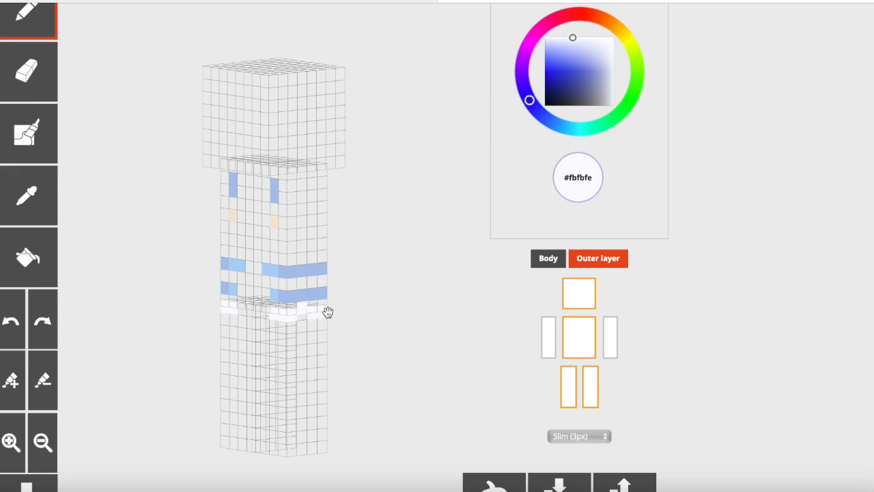
click(27, 72)
click(548, 259)
drag(171, 280, 286, 279)
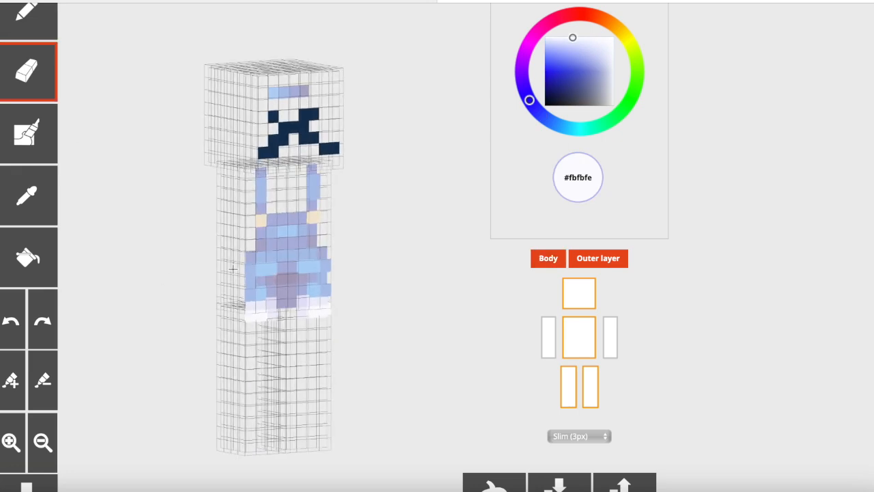
drag(360, 284, 310, 282)
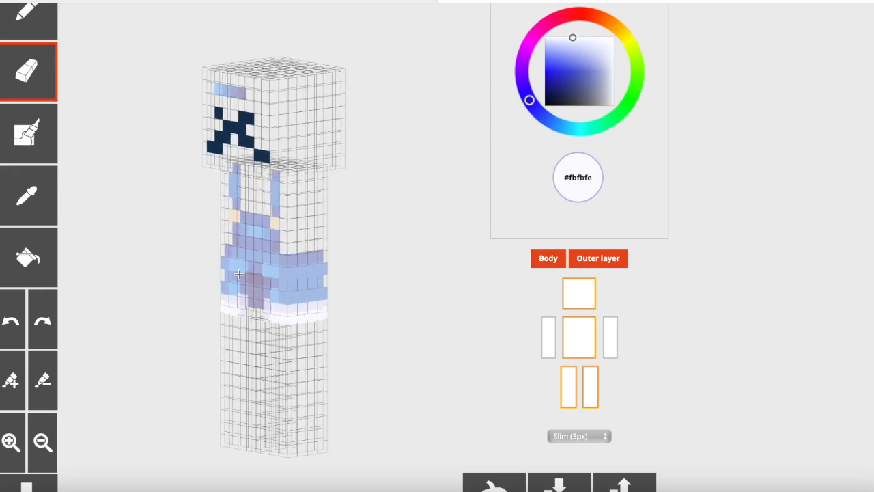
Hide the head and outer layer, continue the straps over the torso's top face with sampled #b1b6dd, and show the outer layer again
click(599, 258)
click(579, 294)
click(27, 196)
click(244, 176)
drag(143, 245, 232, 243)
click(603, 262)
drag(447, 286, 392, 280)
Try painting the inner upper edge of one leg with #b1b6dd while the other leg and outer layer are hidden
click(591, 387)
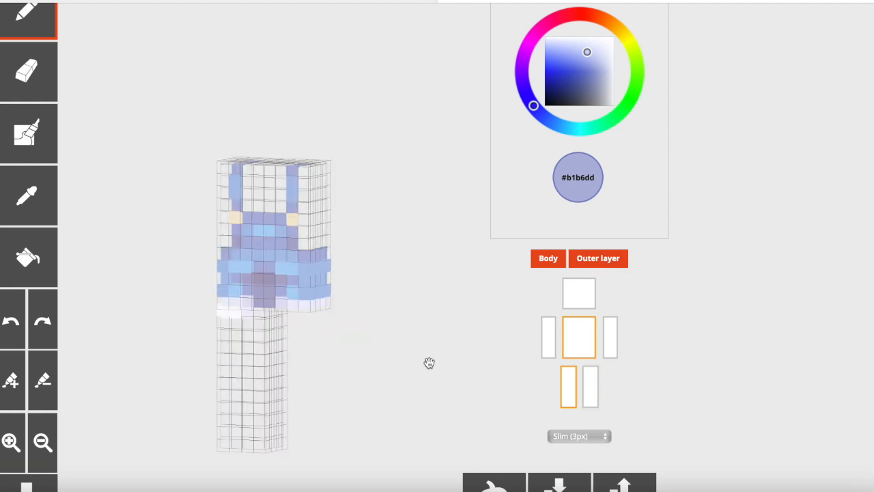
click(584, 264)
drag(263, 350, 265, 326)
click(264, 304)
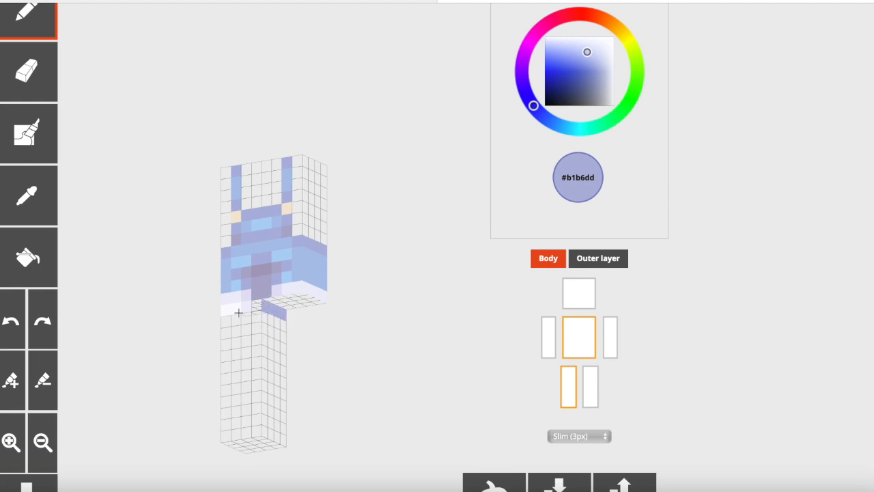
click(22, 312)
drag(176, 318, 458, 371)
Hide the remaining leg and paint the two outermost columns on each side of the torso's underside with sampled #efeffb
click(570, 387)
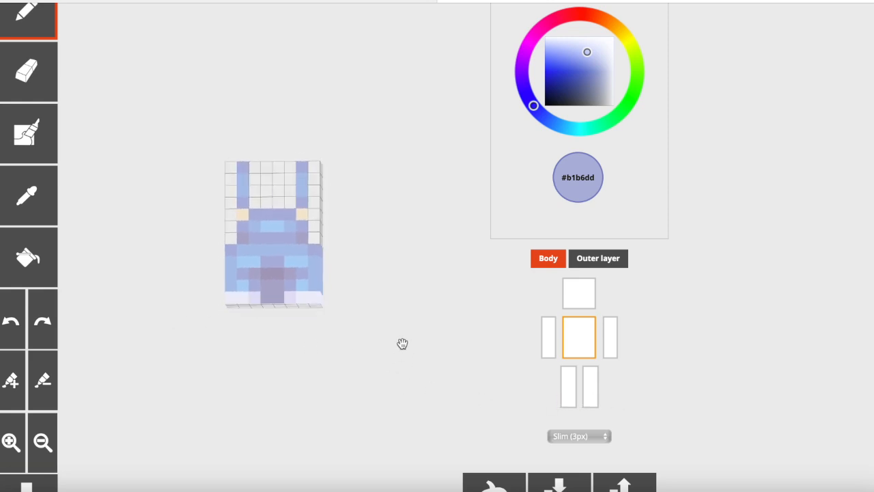
click(28, 196)
click(234, 278)
drag(234, 287, 237, 310)
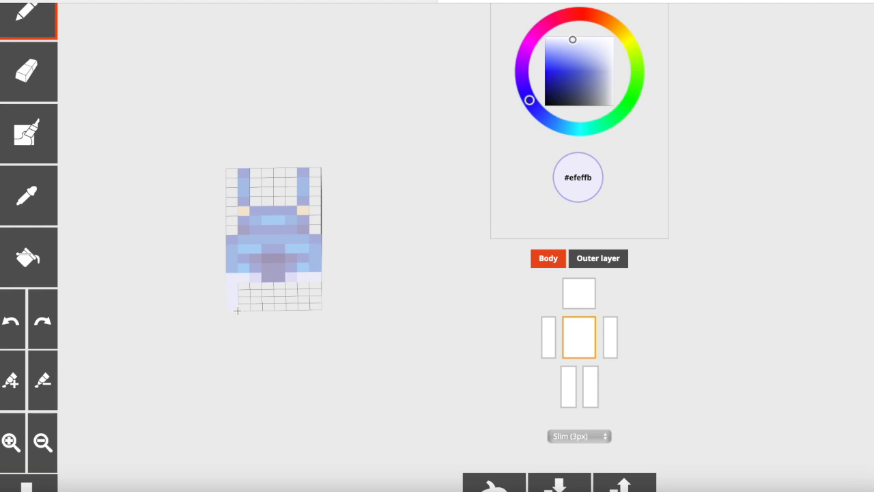
drag(304, 303, 312, 287)
Fill the rest of the torso's underside with #e5e1f5 on the next inner columns and #b0adcc on the two central columns
click(27, 196)
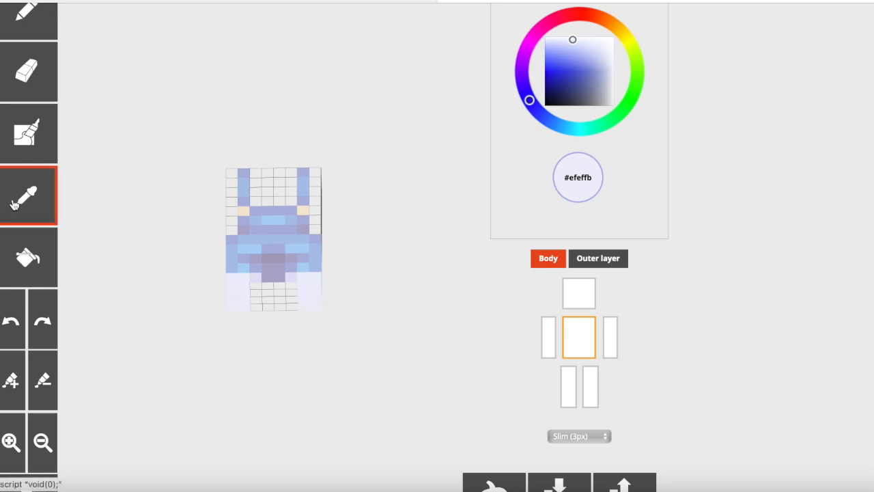
click(257, 285)
mouse_move(257, 285)
mouse_down()
mouse_move(257, 307)
mouse_move(292, 307)
mouse_up()
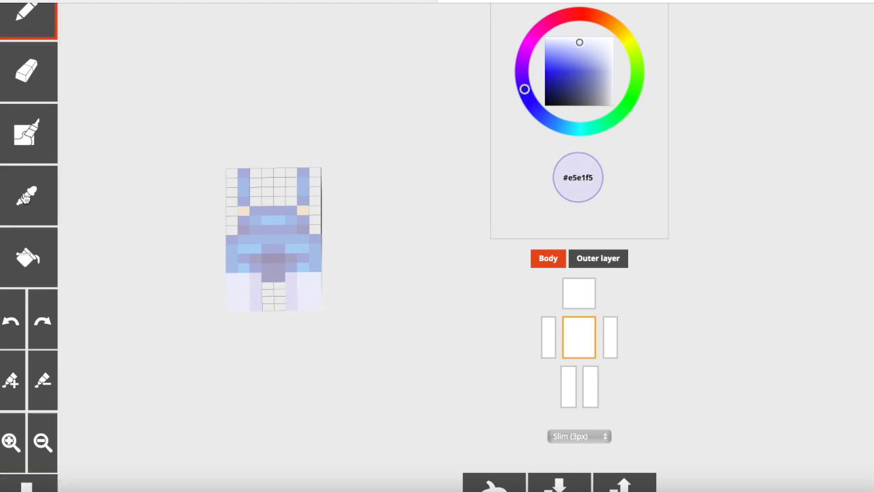
click(27, 198)
click(271, 278)
drag(270, 280, 269, 306)
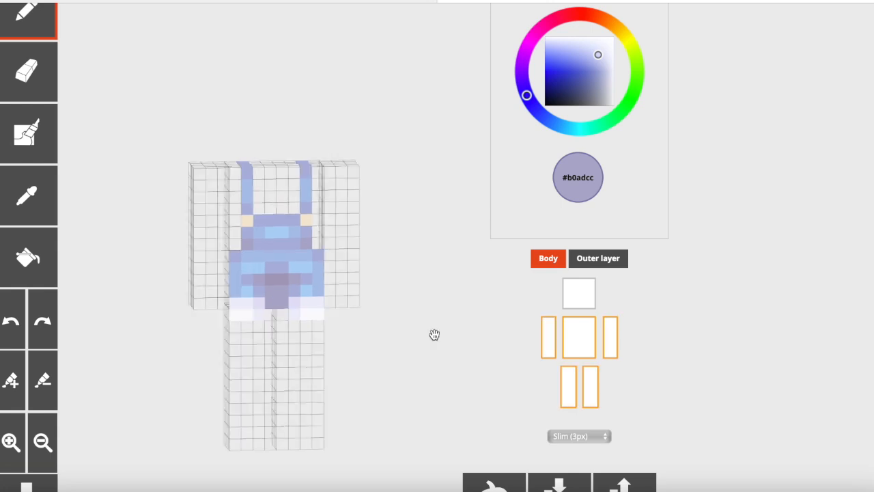
Show the outer layer and head again to examine the full skin from the front
drag(434, 335, 441, 333)
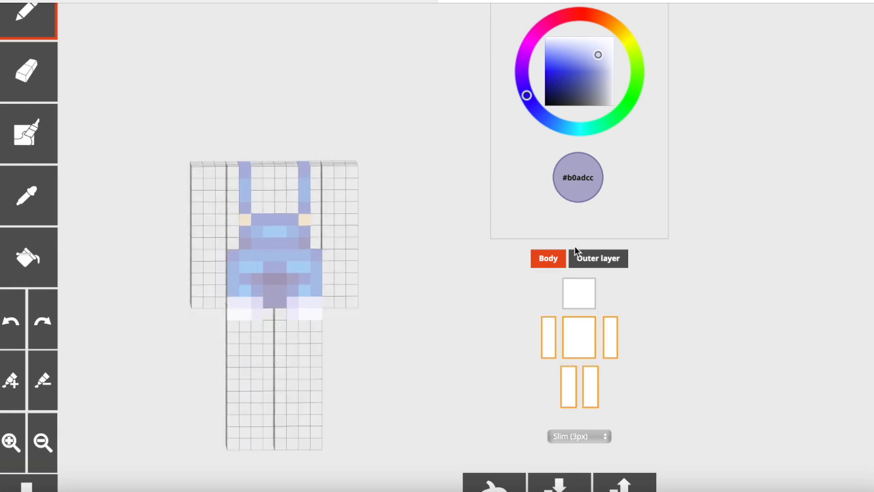
click(596, 257)
click(579, 301)
drag(437, 289, 431, 286)
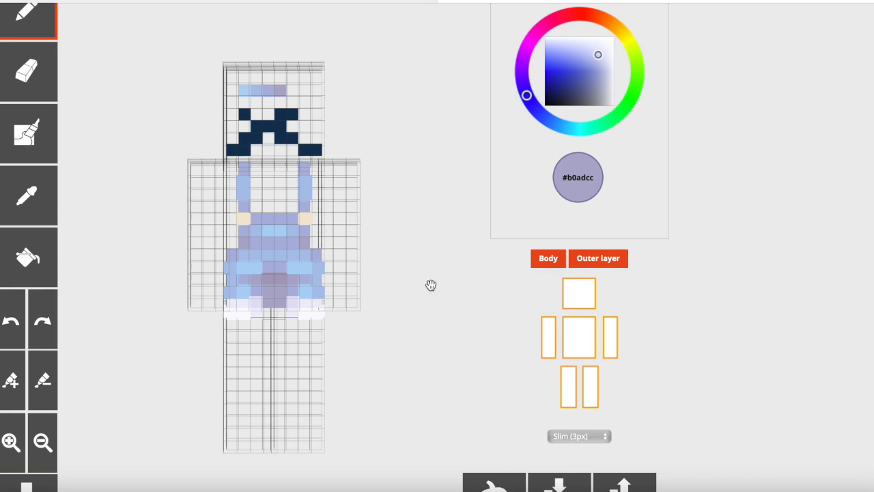
drag(431, 279, 431, 275)
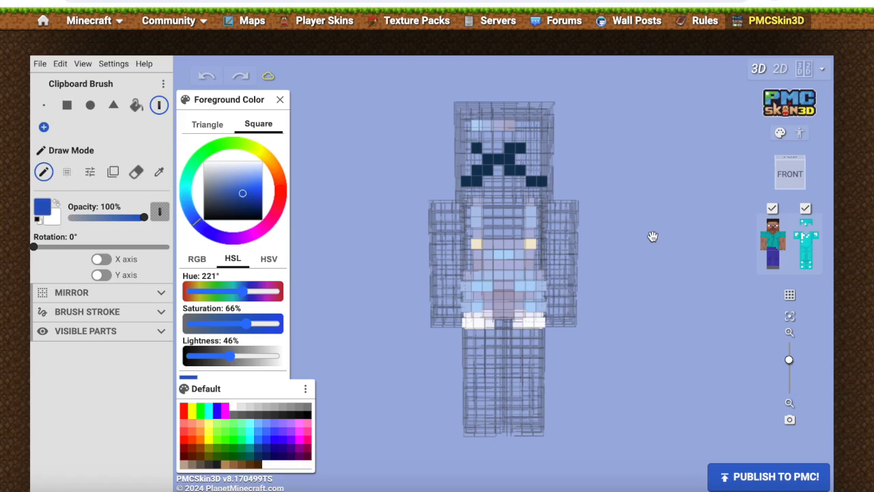
Switch to PMCSkin3D, hide the outer layer, and clone the front torso onto the back with an 8 by 12 square brush
drag(660, 240, 635, 241)
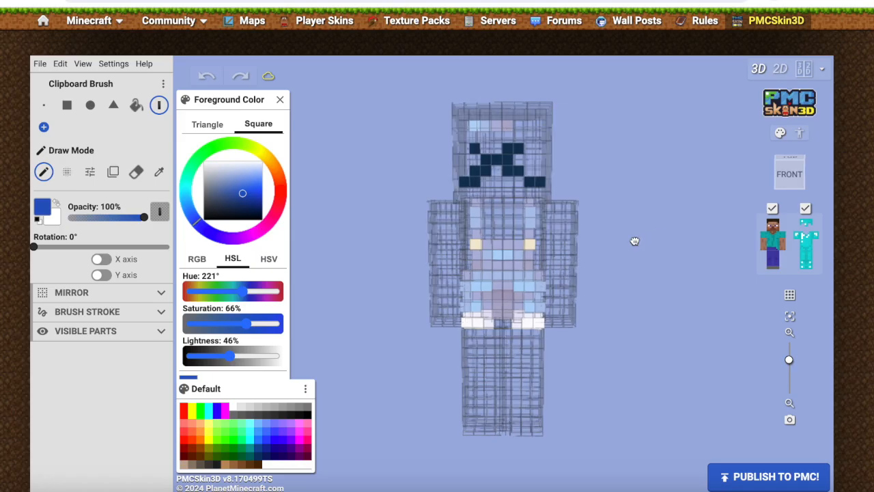
click(806, 208)
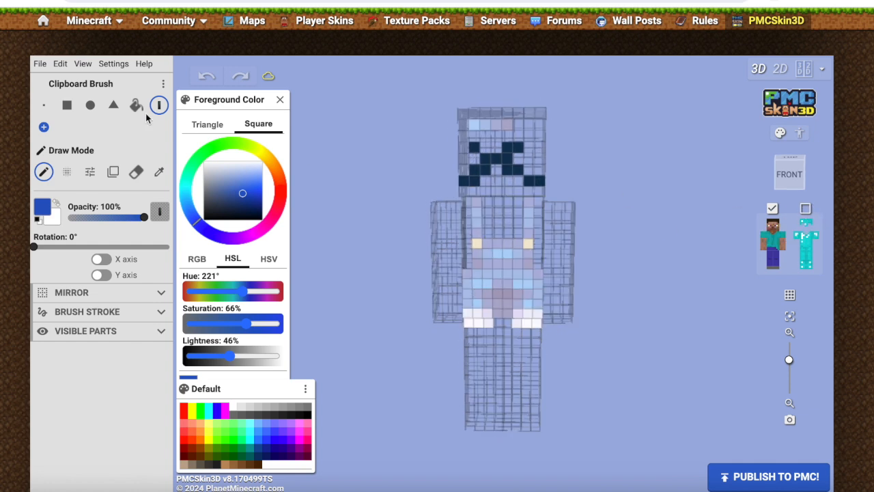
click(114, 173)
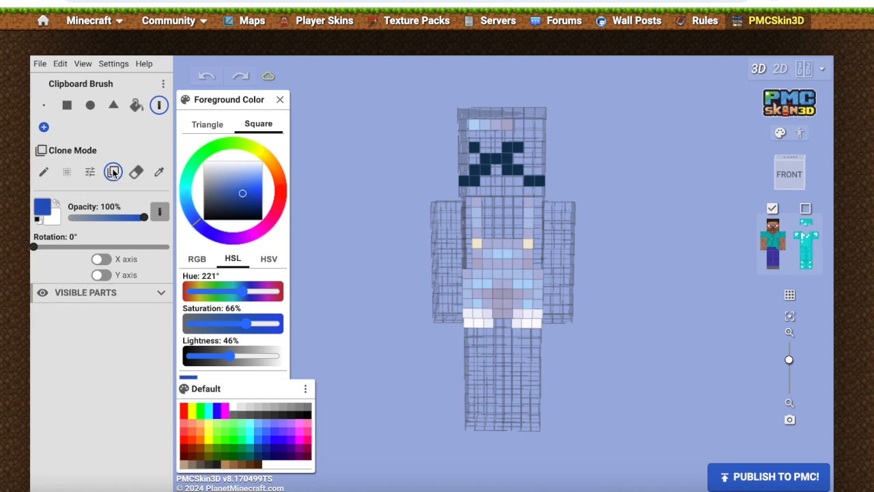
click(67, 105)
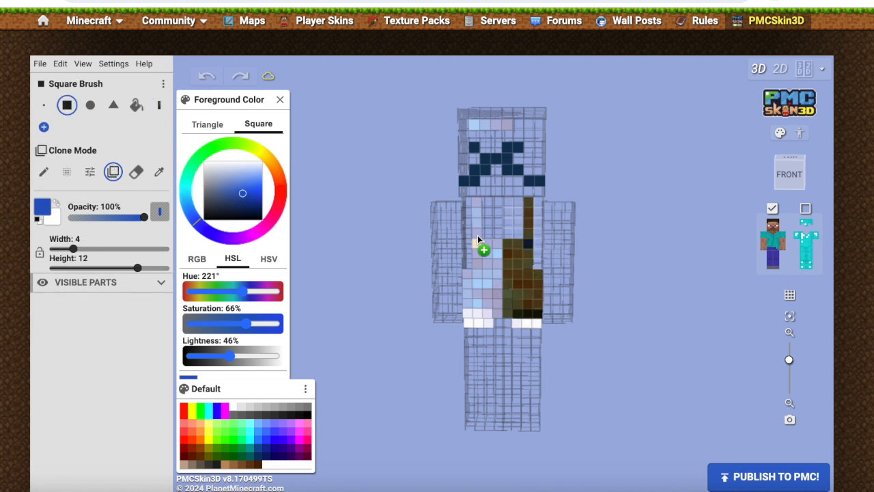
drag(73, 249, 105, 252)
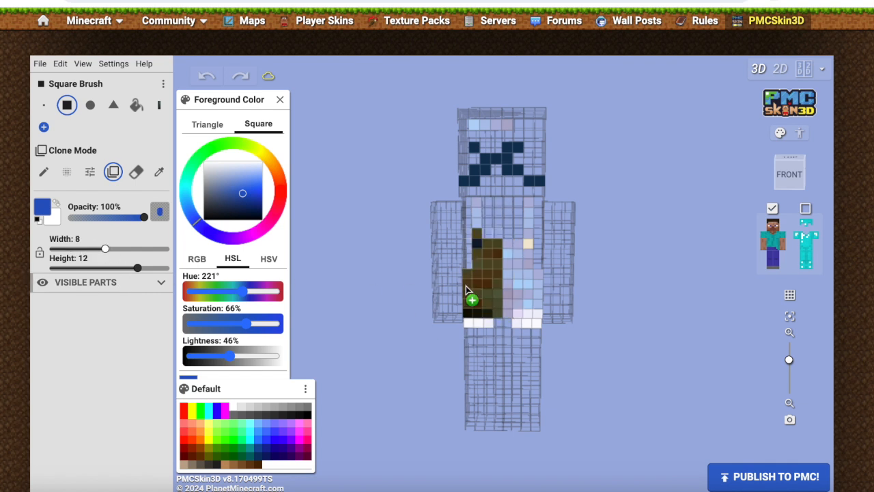
click(503, 262)
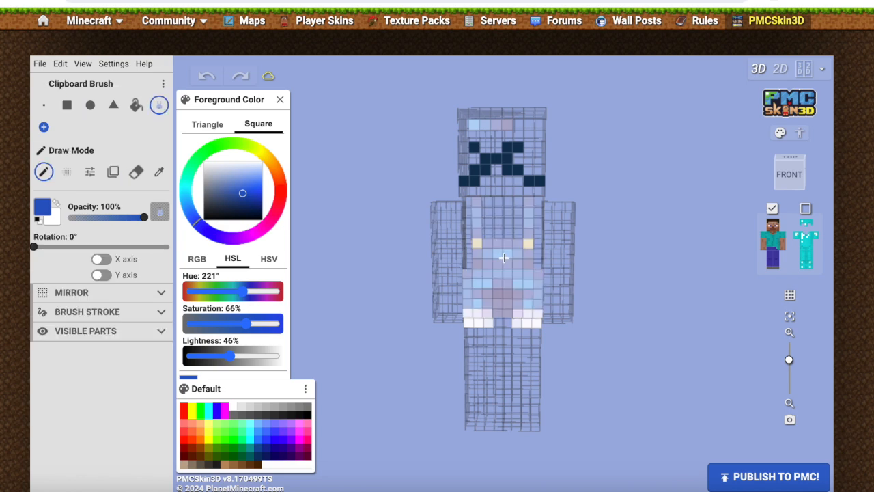
drag(728, 233, 305, 234)
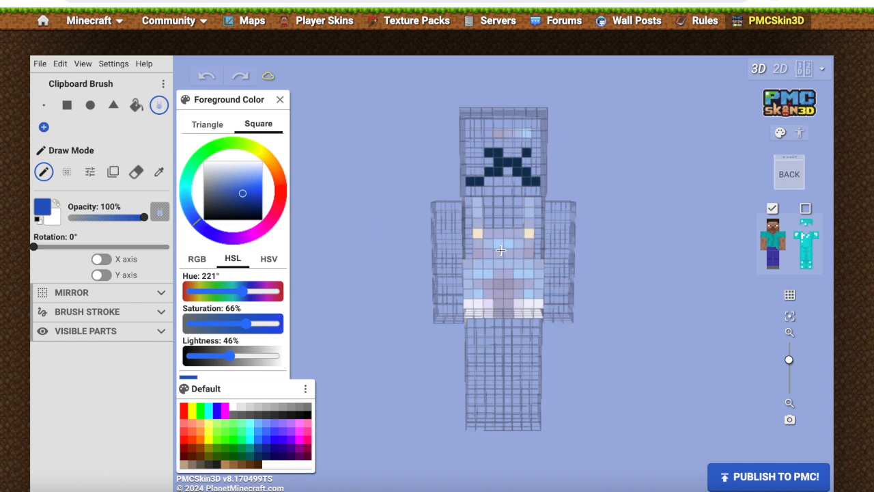
drag(410, 249, 710, 244)
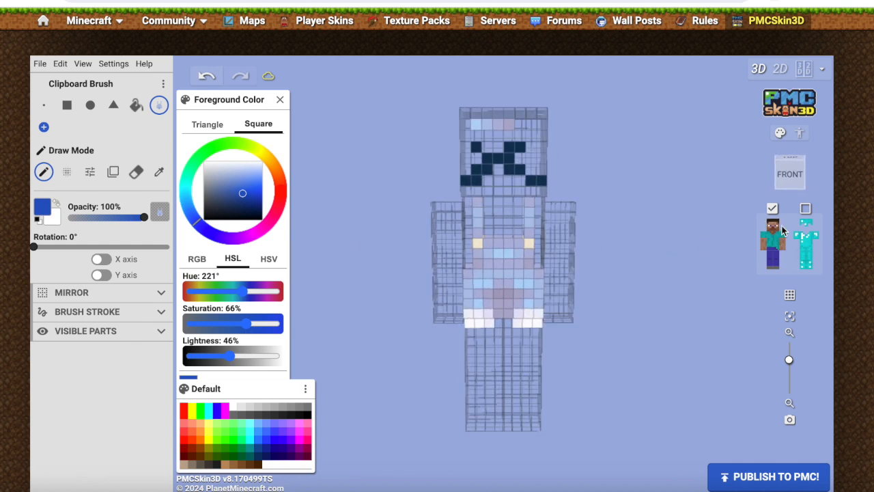
Show the outer layer and clone the front torso's raised details onto the back with the 8 by 12 square brush
click(806, 210)
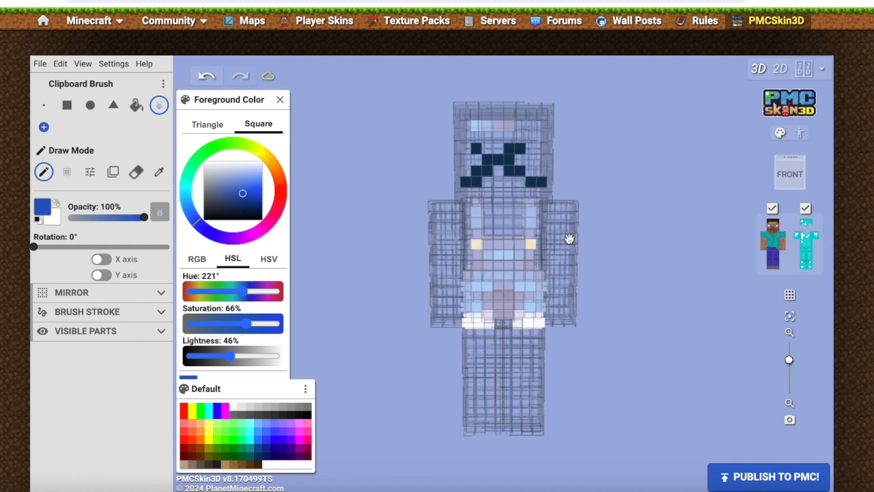
click(113, 172)
click(67, 104)
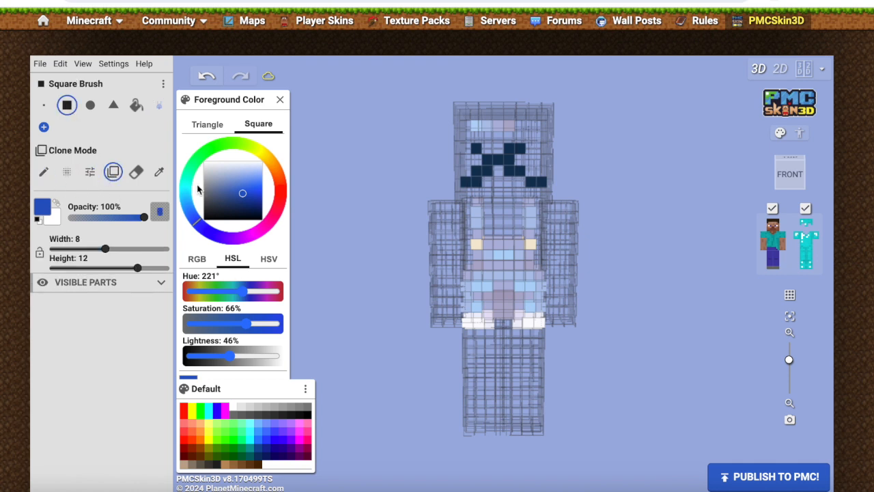
click(506, 274)
drag(382, 273, 587, 269)
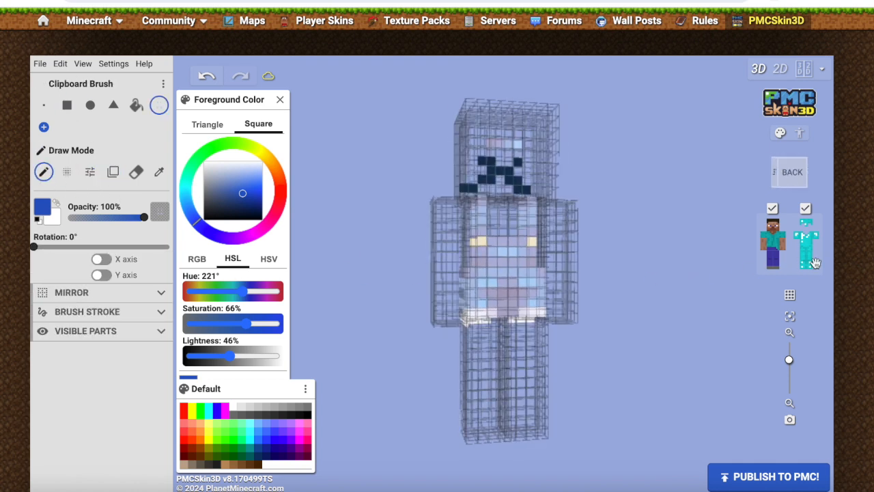
drag(702, 270, 240, 290)
Hide the outer layer and switch to clone mode with a 4 by 12 square brush over the front legs
click(806, 208)
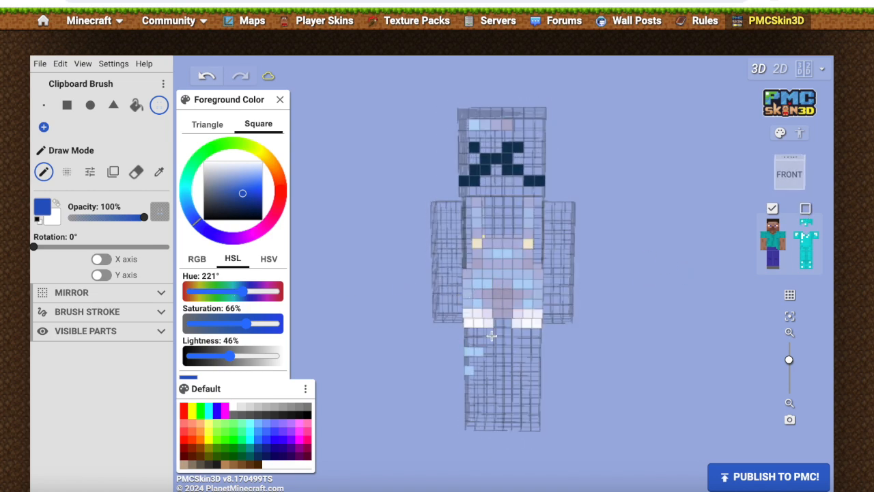
click(113, 173)
click(67, 104)
drag(105, 248, 74, 250)
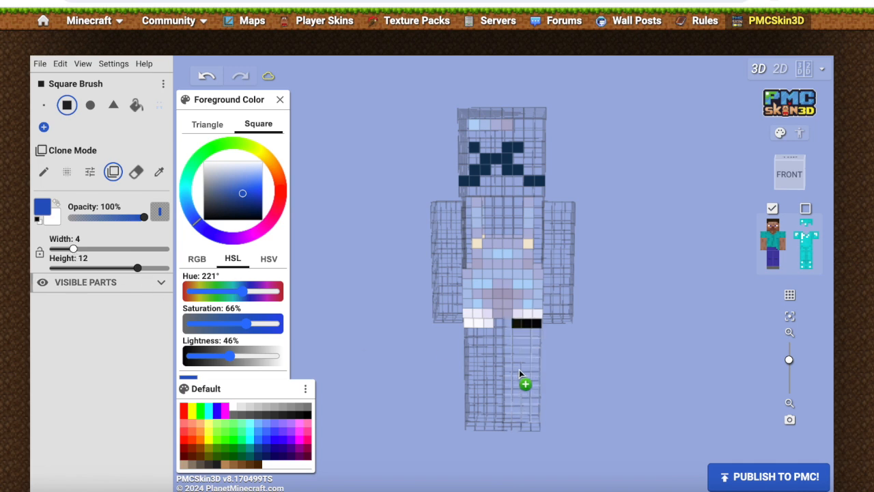
drag(666, 332, 633, 334)
Show the outer layer again and examine the overalls from the back, side and front
click(806, 209)
drag(644, 258, 420, 236)
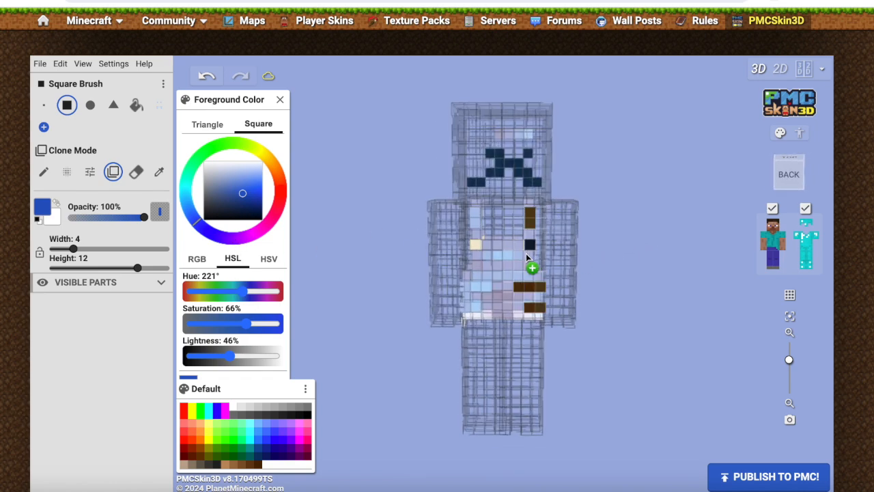
drag(361, 247, 347, 236)
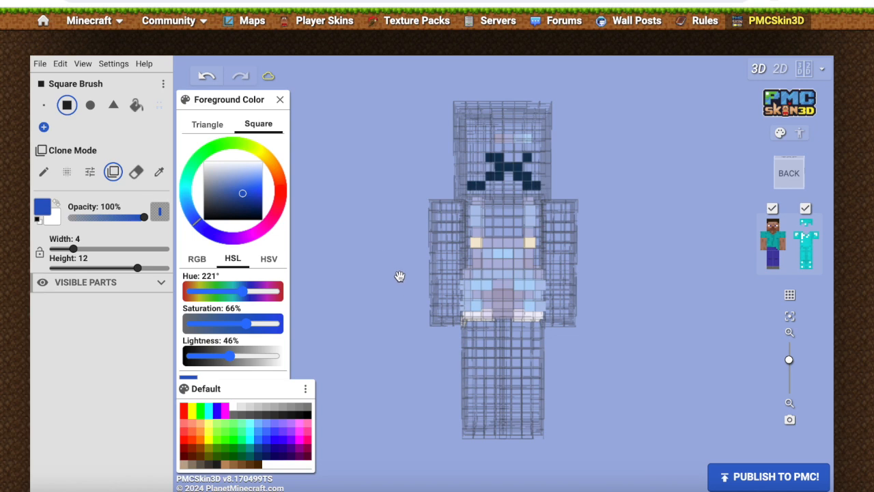
drag(364, 271, 688, 273)
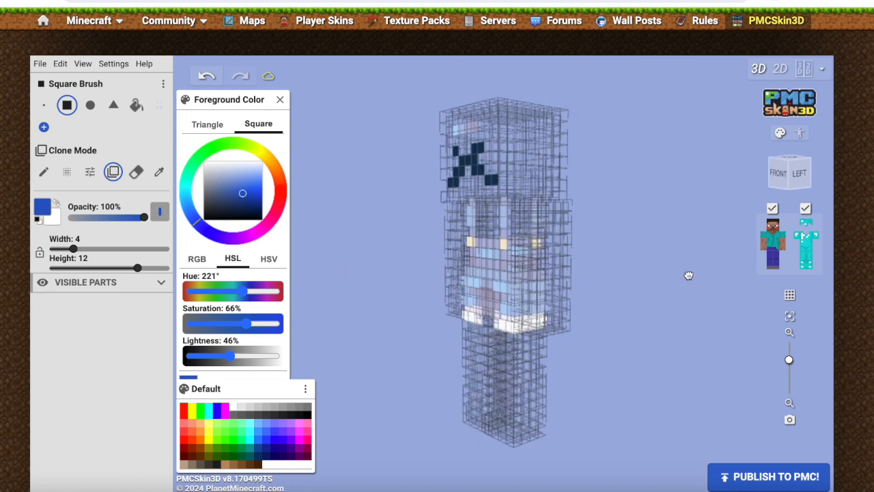
drag(802, 271, 654, 275)
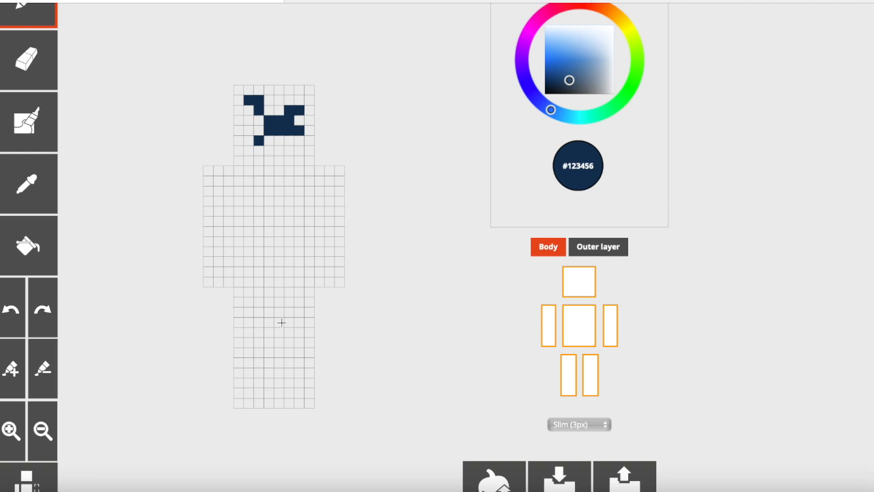
Switch to the Skindex editor, paint a rounded #123456 shape over the lower torso and hips, and erase its stray pixel on the arm
mouse_move(310, 282)
mouse_down()
mouse_move(227, 281)
mouse_move(299, 293)
mouse_up()
mouse_move(242, 273)
mouse_down()
mouse_move(238, 250)
mouse_move(254, 241)
mouse_move(299, 242)
mouse_move(307, 278)
mouse_move(266, 269)
mouse_move(307, 266)
mouse_move(309, 251)
mouse_up()
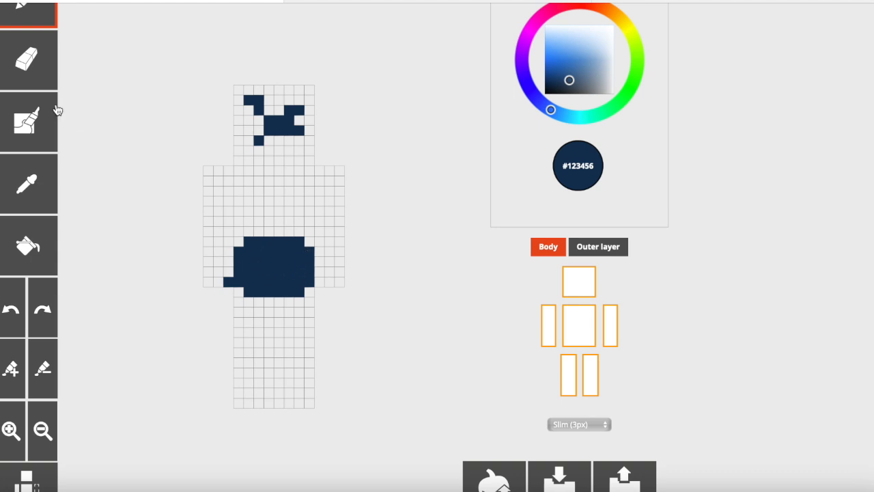
click(47, 81)
click(228, 282)
click(42, 193)
click(310, 272)
drag(377, 288, 377, 292)
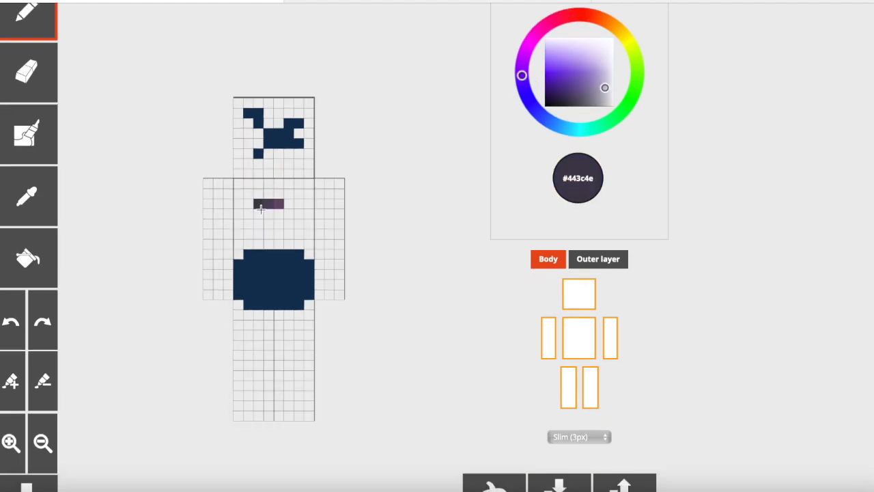
Turn on mirrored painting and fill the innermost column of both legs below the hips with #443c4e
scroll(261, 209, down, 1)
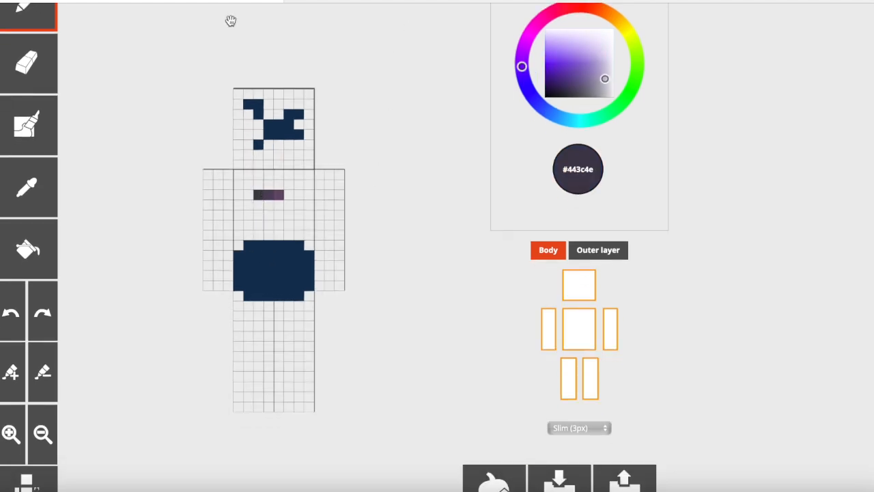
scroll(166, 309, down, 3)
click(8, 403)
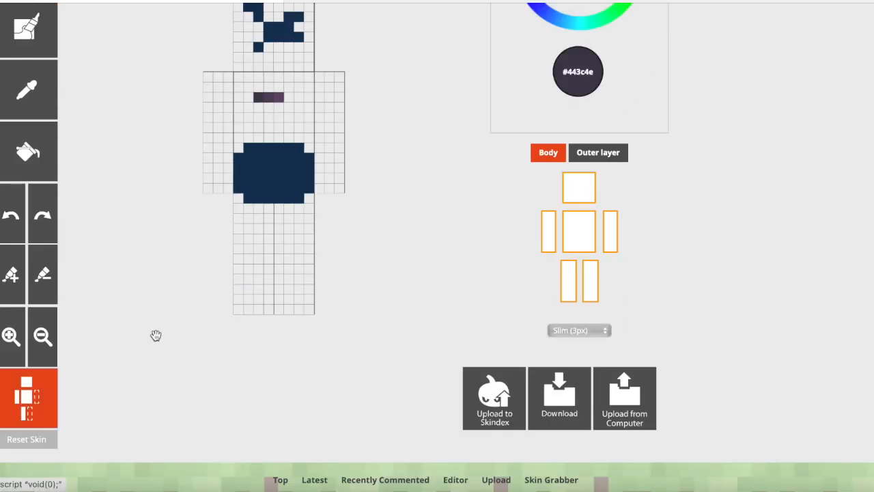
scroll(149, 341, up, 1)
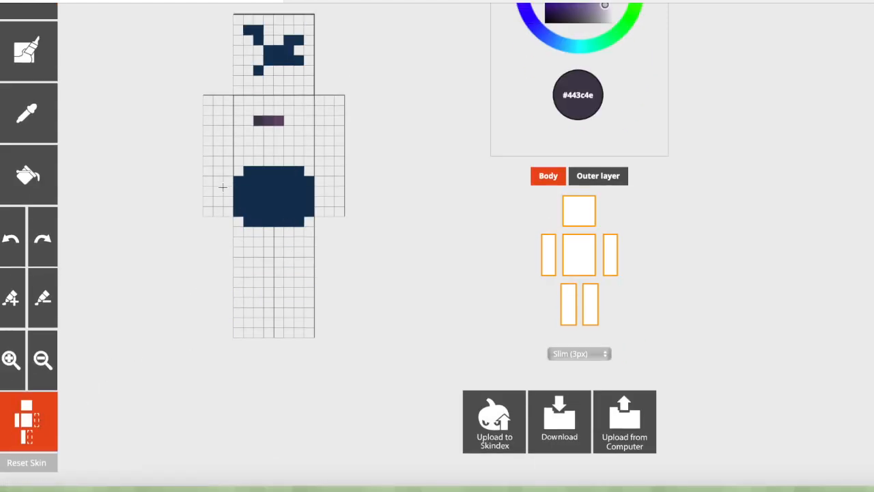
scroll(223, 187, up, 1)
scroll(291, 261, up, 1)
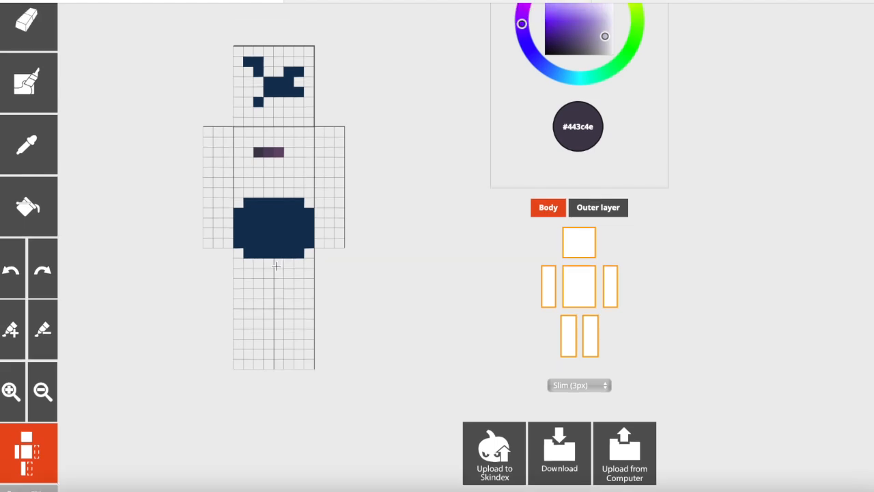
drag(272, 265, 274, 367)
Fill the bottom three rows of both legs with black as shoes
drag(595, 31, 566, 55)
mouse_move(307, 362)
mouse_down()
mouse_move(254, 363)
mouse_move(305, 351)
mouse_move(240, 344)
mouse_up()
click(12, 148)
click(274, 293)
scroll(244, 260, up, 1)
Sample #594563 from the chest swatches and paint four alternating pixels down each leg beside the dark central column
click(27, 154)
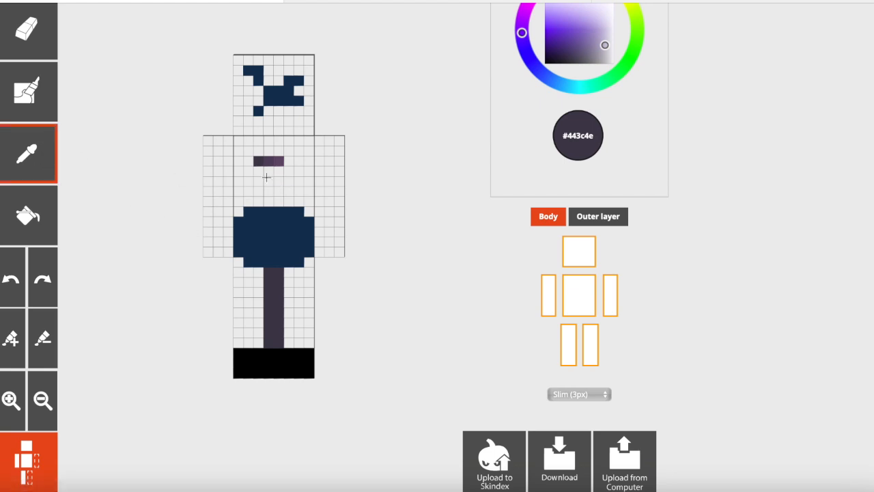
click(269, 163)
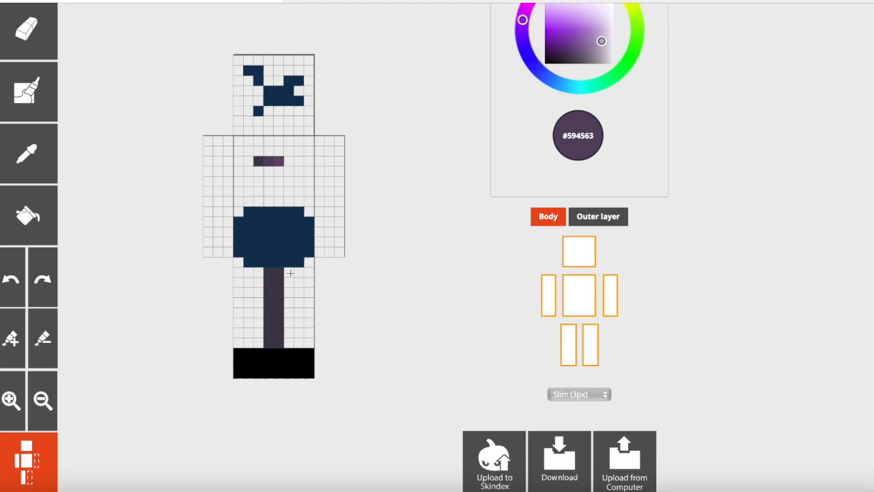
click(289, 273)
click(287, 295)
click(289, 314)
click(289, 333)
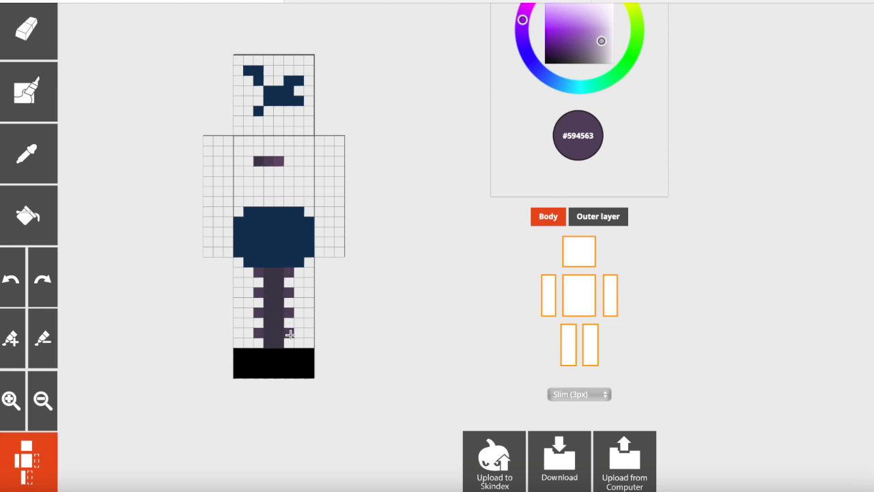
scroll(288, 317, up, 1)
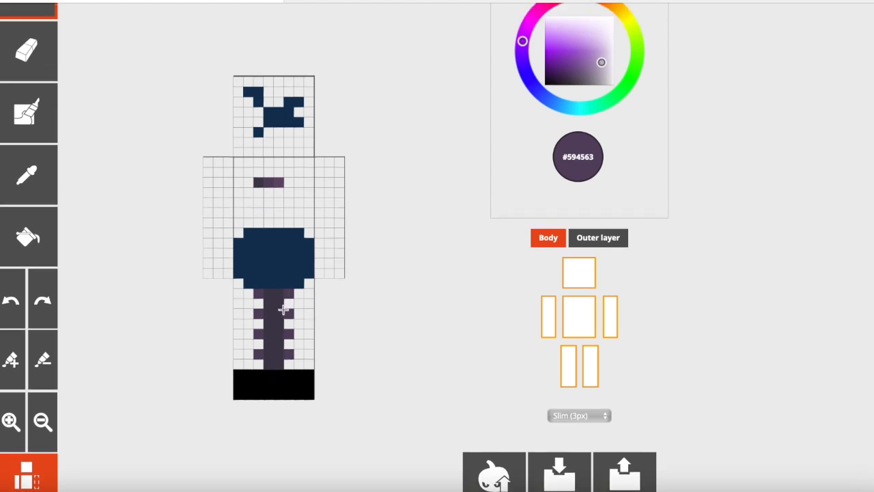
click(308, 286)
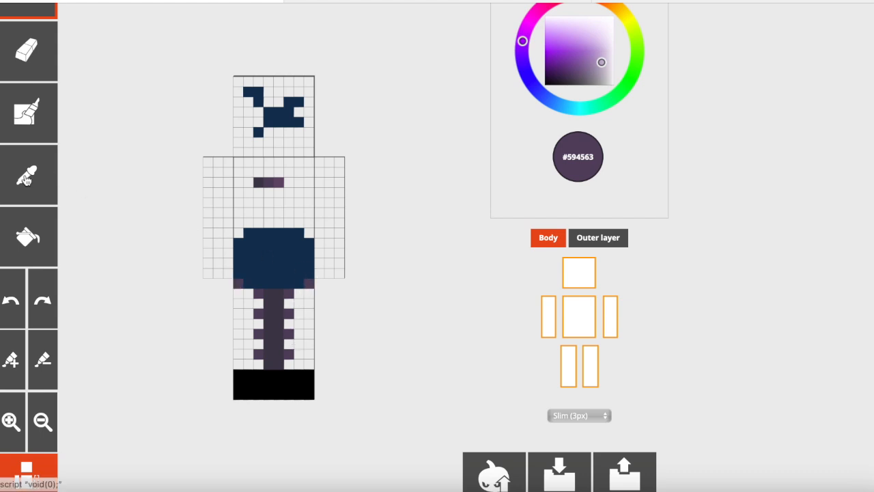
alt+click(278, 182)
click(299, 302)
key(ctrl+z)
key(ctrl+z)
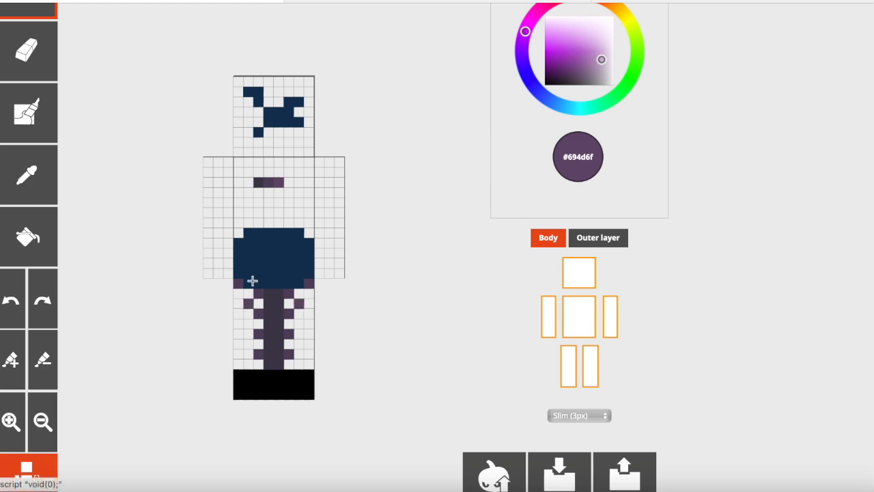
Try a #694d6f checkerboard down the two outer columns of both legs, and show the outer layer to judge it
click(309, 294)
click(299, 303)
click(309, 313)
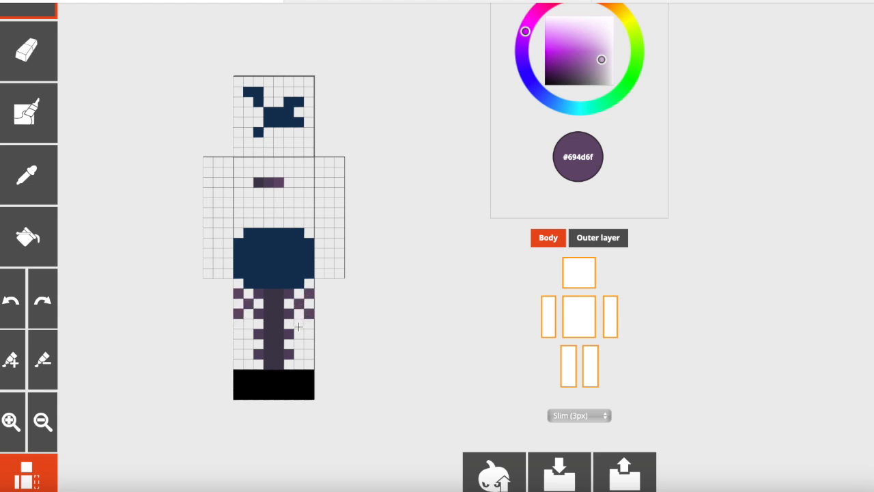
click(299, 324)
click(308, 334)
click(299, 344)
click(309, 354)
click(299, 364)
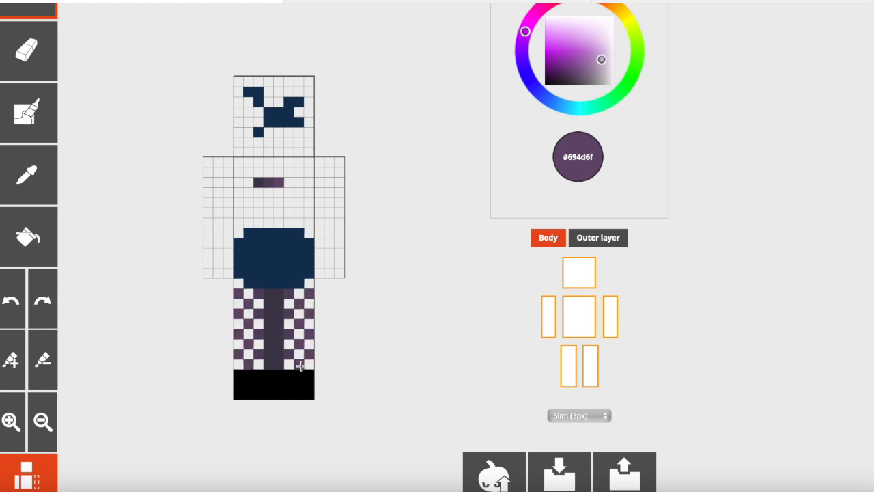
click(601, 240)
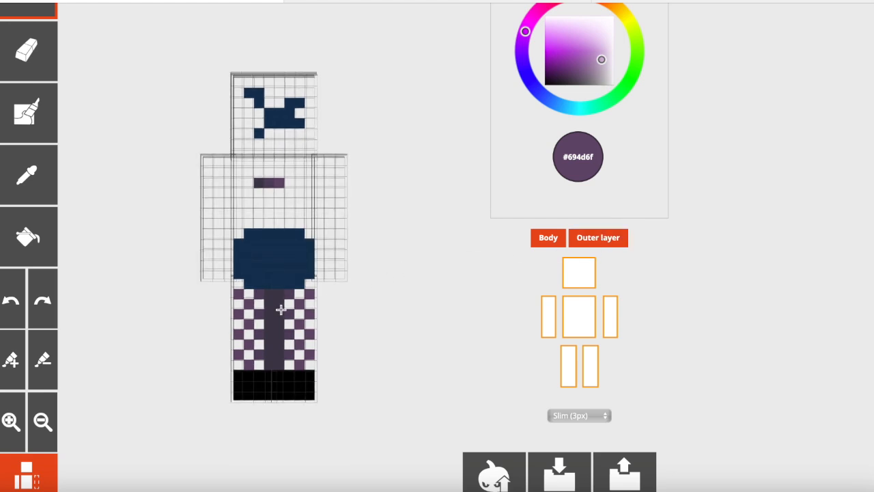
Set the colour to #c7aeb8, hide the outer layer, and try it in the top gaps of the legs' checkerboard
click(27, 174)
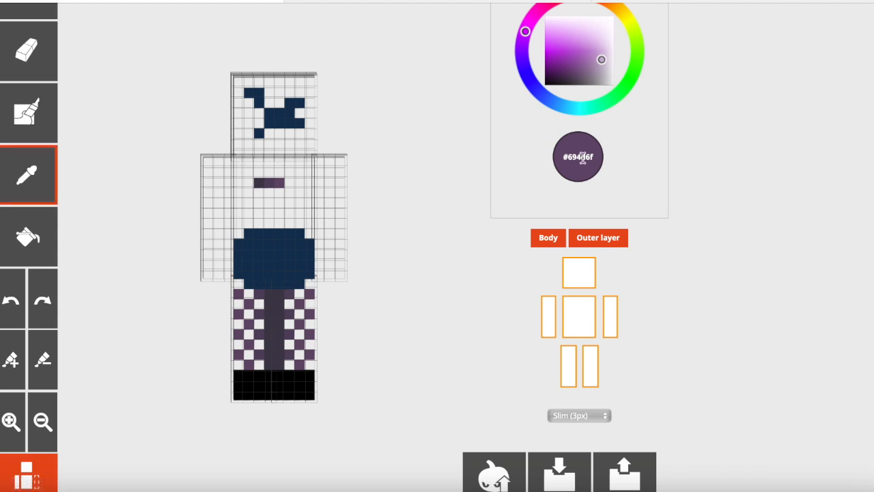
scroll(581, 186, up, 1)
click(554, 24)
mouse_move(589, 57)
mouse_down()
mouse_move(608, 64)
mouse_move(601, 60)
mouse_up()
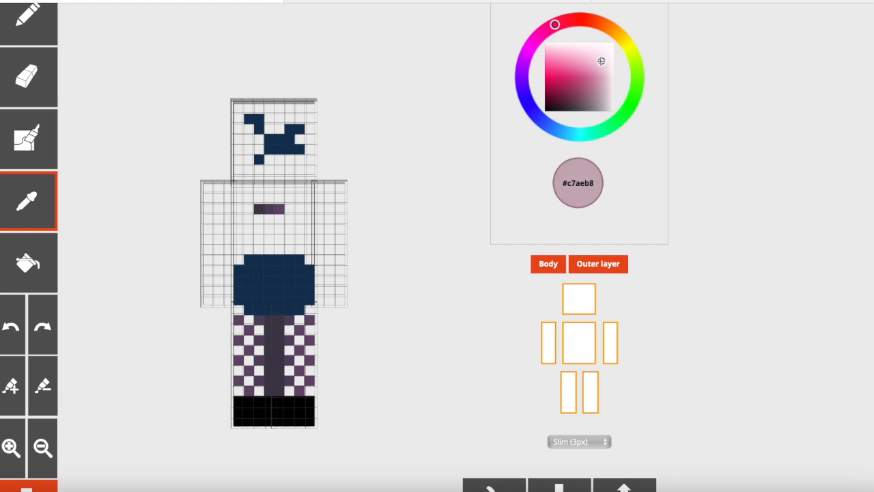
scroll(512, 308, down, 1)
click(619, 266)
click(29, 22)
click(240, 309)
click(248, 319)
click(240, 328)
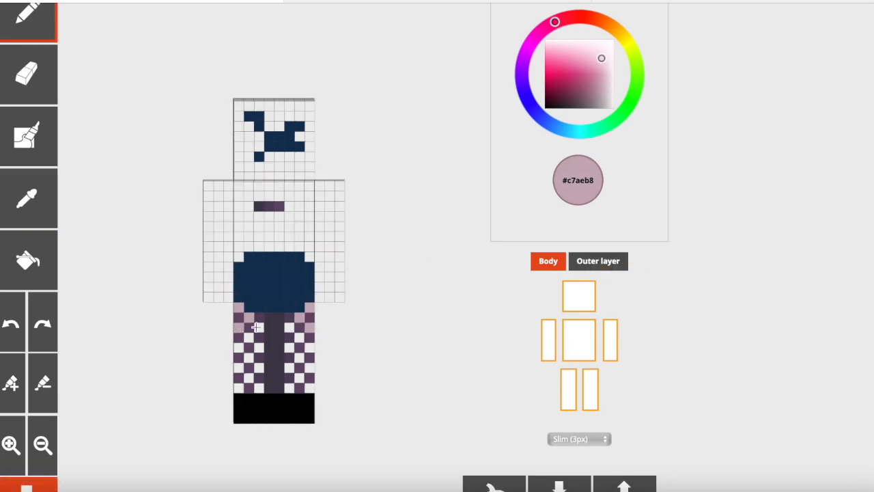
Fill the remaining checkerboard gaps on both legs with #c7aeb8 and show the outer layer to judge the pattern
click(258, 328)
click(249, 338)
click(258, 348)
click(239, 348)
click(249, 359)
click(239, 367)
click(259, 368)
click(250, 377)
click(239, 388)
click(259, 388)
click(594, 261)
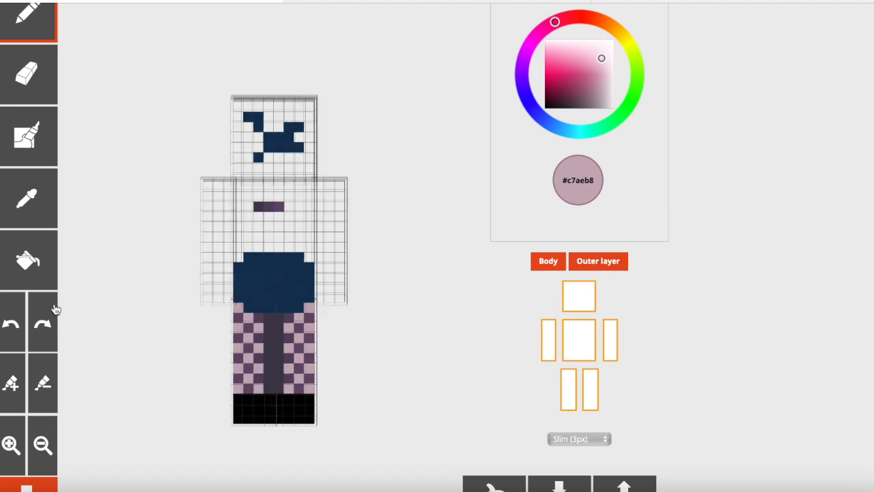
Undo all the #c7aeb8 fills in the legs' checkerboard
click(12, 313)
click(12, 313)
click(12, 312)
click(12, 313)
click(11, 313)
click(12, 313)
click(11, 313)
click(11, 313)
click(12, 313)
click(12, 313)
click(12, 313)
click(11, 313)
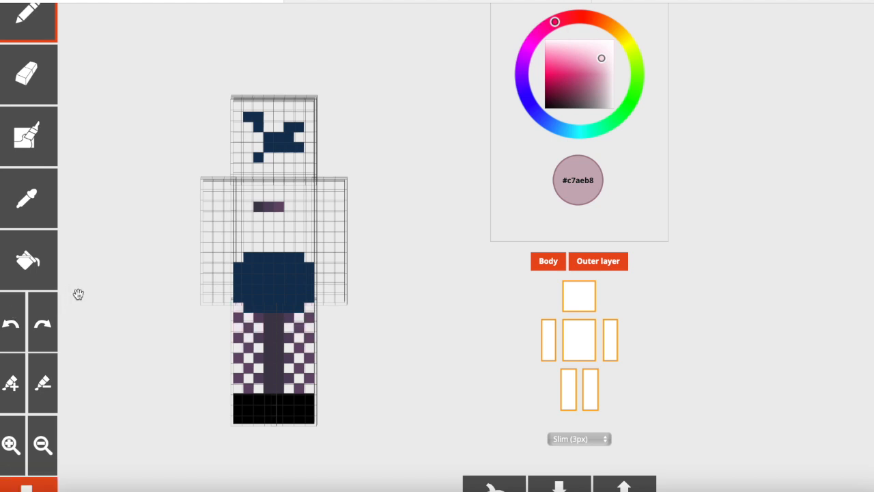
scroll(123, 317, down, 1)
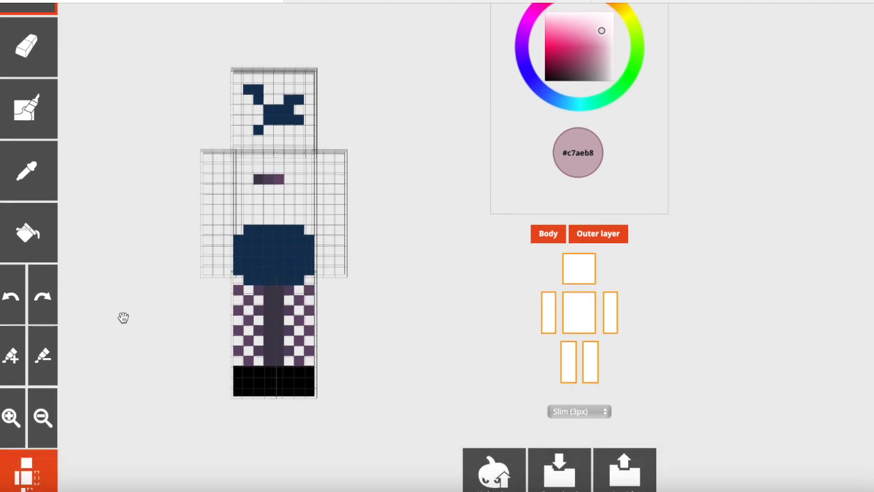
Hide the outer layer and erase the #694d6f checkerboard pixels from the two outer columns of both legs
click(582, 235)
click(27, 46)
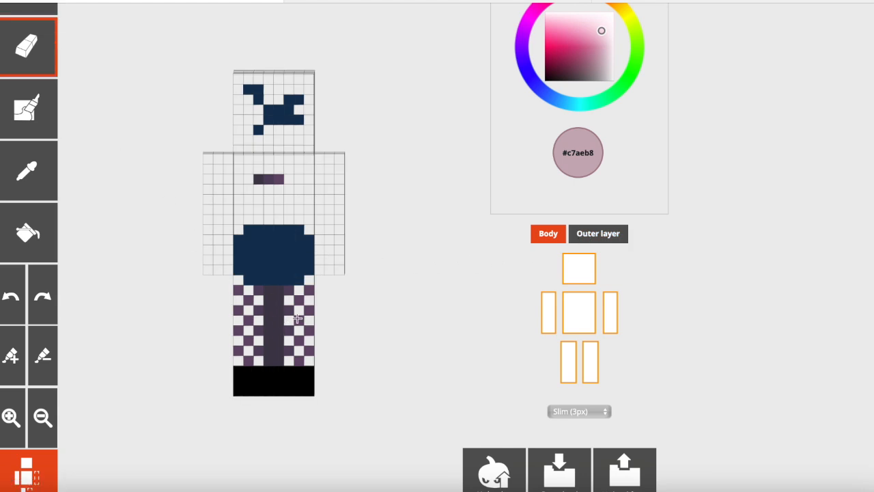
mouse_move(310, 291)
mouse_down()
mouse_move(300, 348)
mouse_move(309, 357)
mouse_move(307, 312)
mouse_up()
Sample #594563 from the chest swatches and extend its checkerboard over the two outer columns of both legs down to the shoes
click(45, 192)
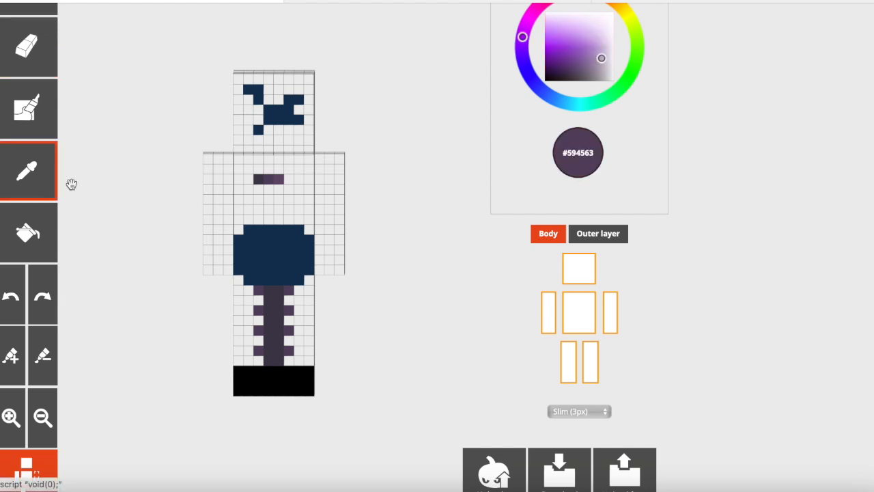
click(268, 180)
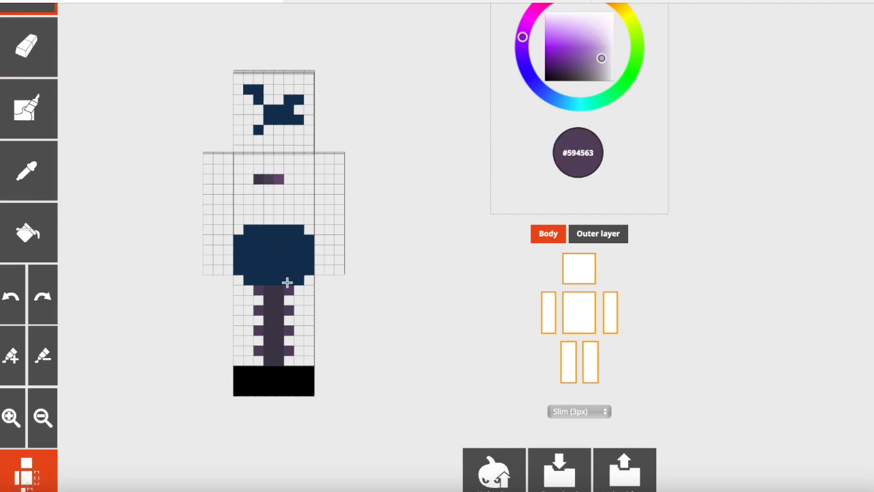
drag(300, 294, 289, 304)
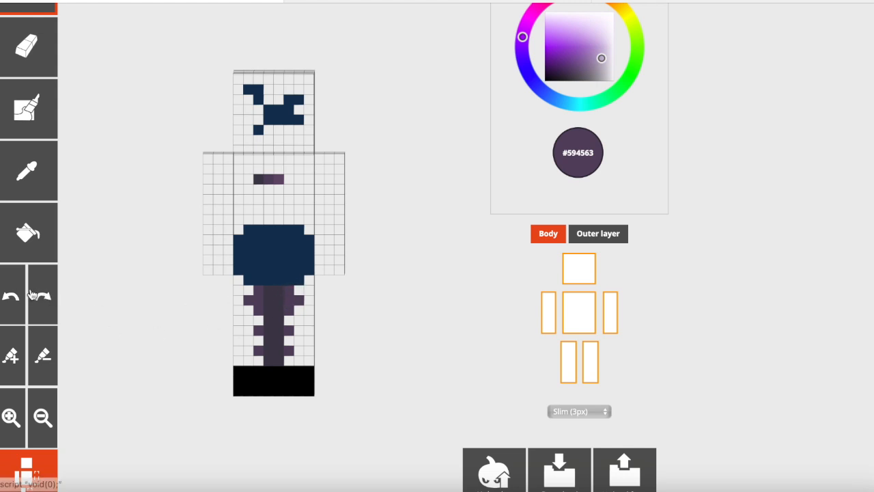
click(21, 302)
click(309, 291)
click(309, 320)
click(22, 304)
click(309, 311)
click(300, 321)
click(308, 331)
click(299, 341)
click(309, 351)
click(299, 360)
Sample #694d6f from the chest swatches and fill the remaining checkerboard gaps and hip corners on both legs
click(28, 170)
click(279, 179)
click(309, 280)
click(300, 291)
click(310, 300)
click(291, 299)
click(299, 311)
click(290, 321)
click(309, 321)
click(300, 331)
click(290, 341)
click(309, 341)
click(299, 351)
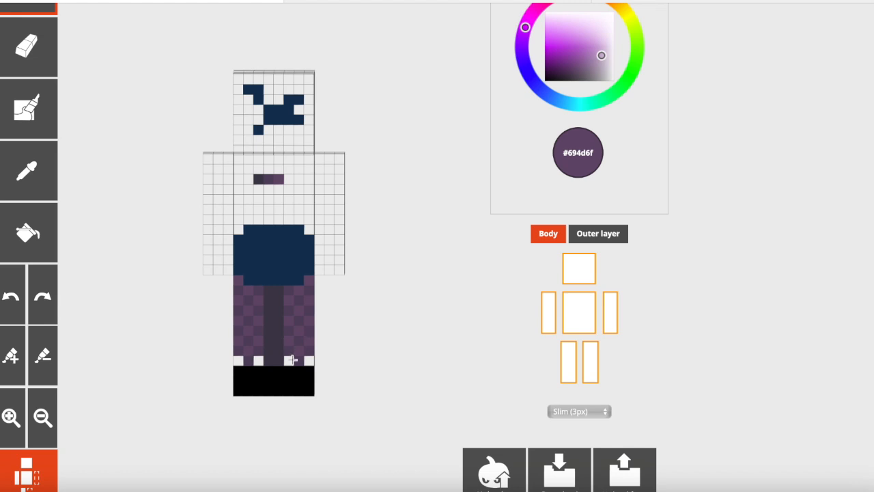
click(292, 360)
click(309, 360)
Show the outer layer and paint a two-row #594563 and #694d6f checkered band around the upper part of both legs
click(599, 233)
drag(434, 230, 430, 235)
drag(353, 316, 351, 318)
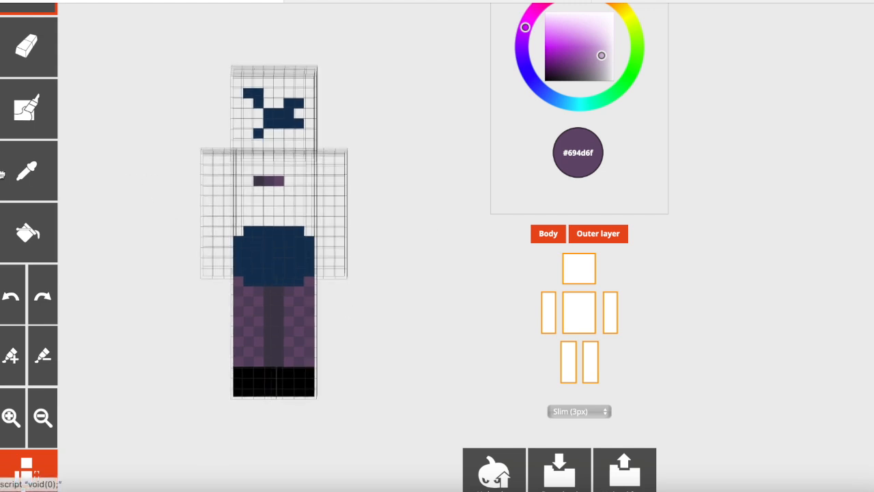
click(29, 178)
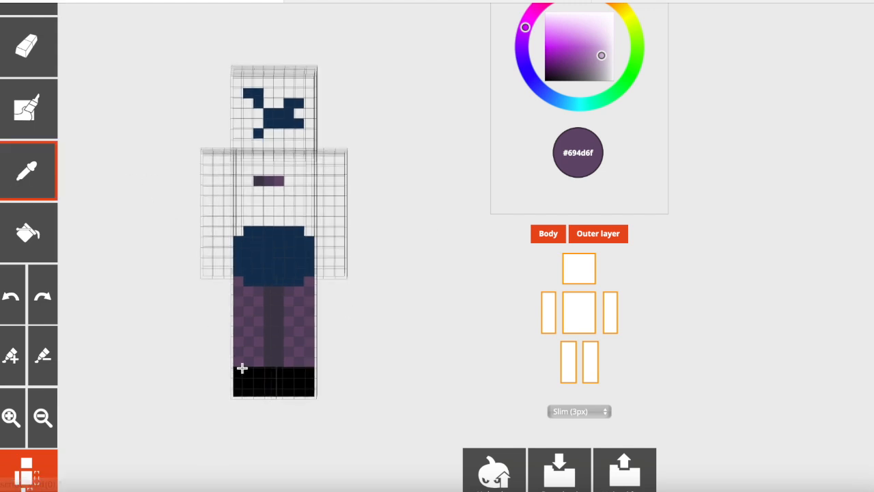
click(304, 313)
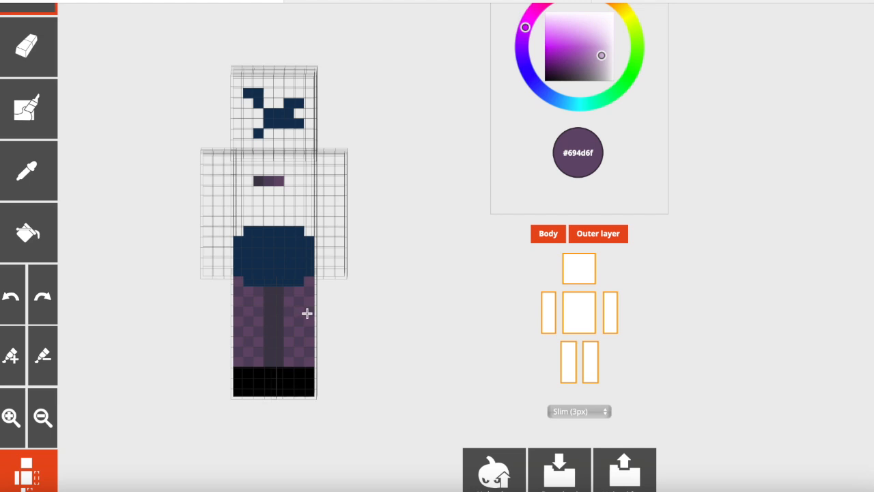
click(29, 178)
click(311, 292)
click(310, 293)
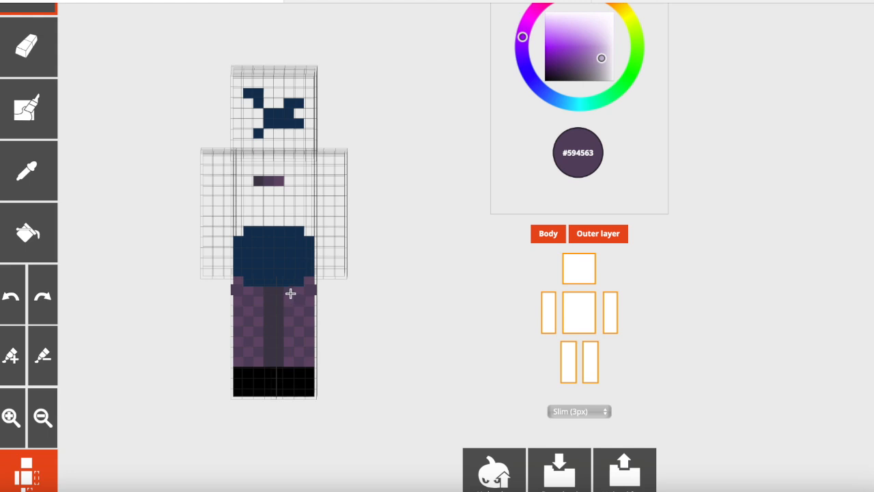
click(55, 171)
click(297, 290)
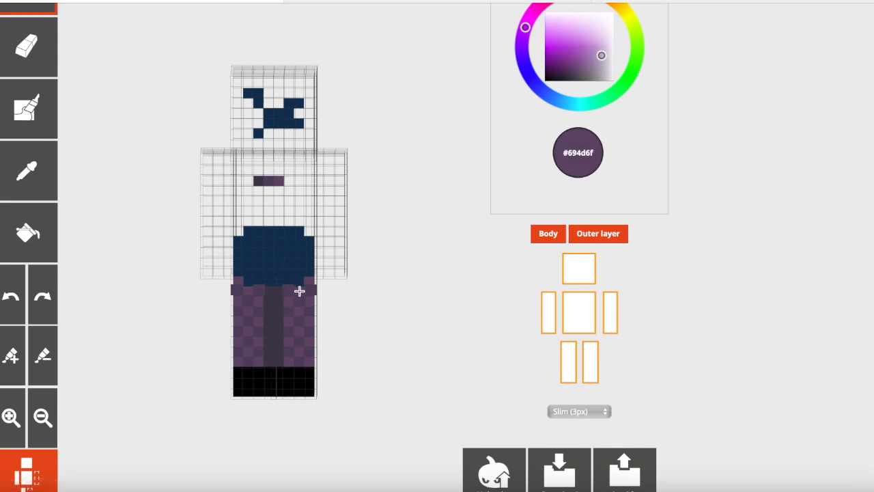
click(546, 235)
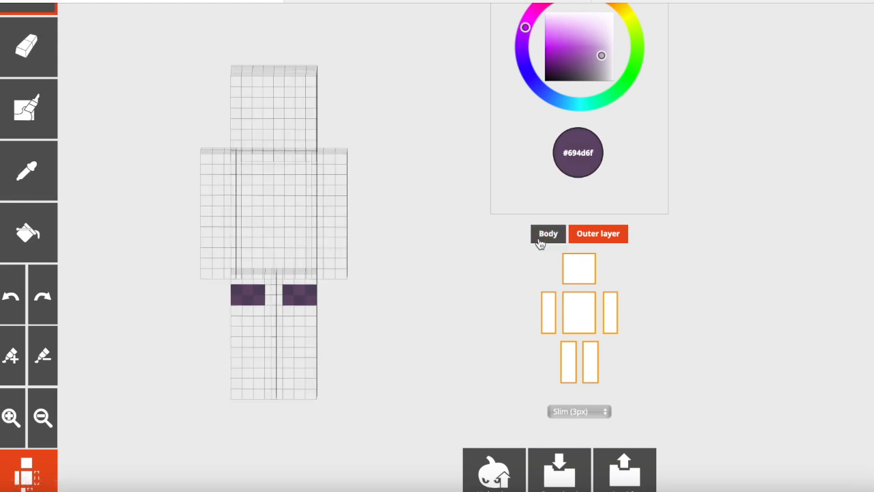
click(540, 235)
Continue the outer-layer checkerboard in bands further down both legs, sampling #594563 and #694d6f from the existing pattern
click(28, 170)
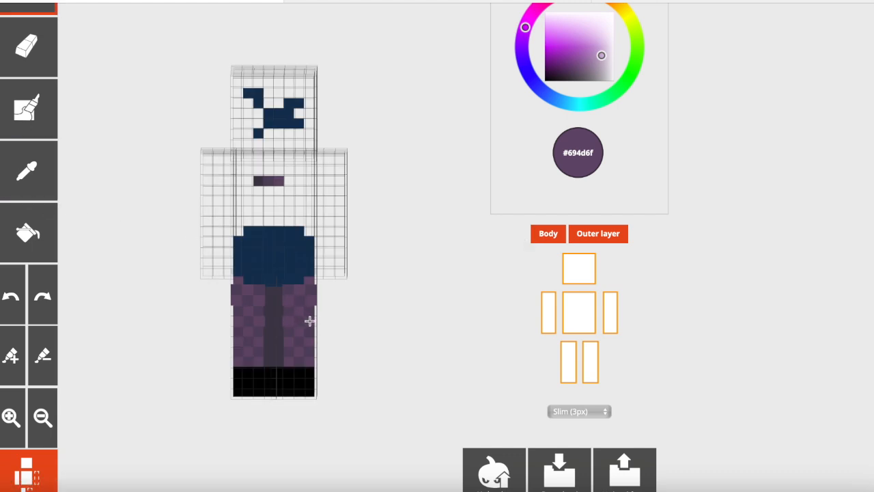
click(297, 321)
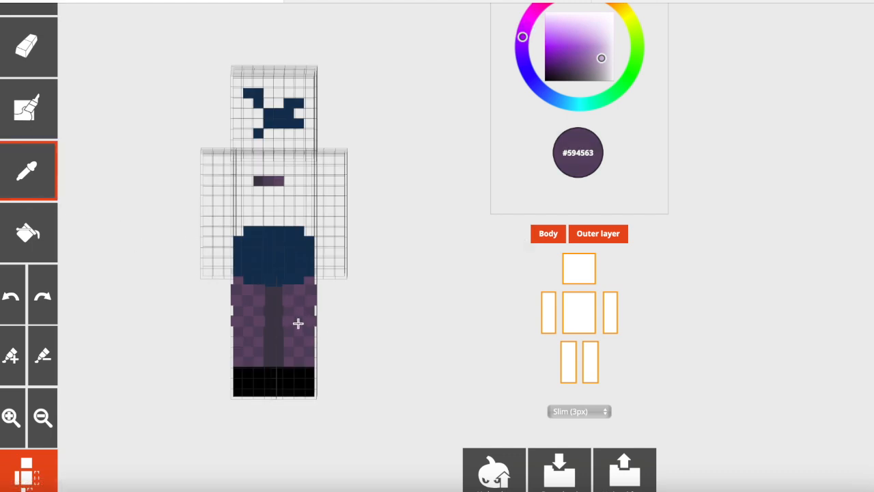
click(544, 241)
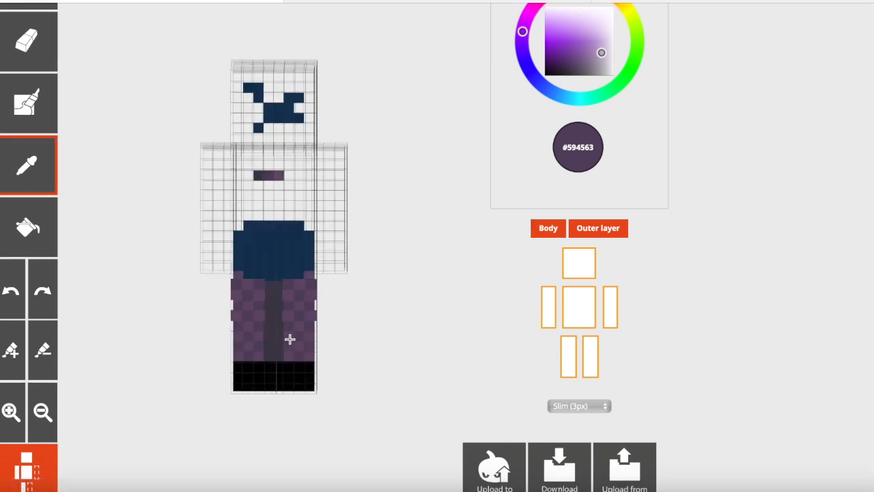
click(289, 337)
click(27, 166)
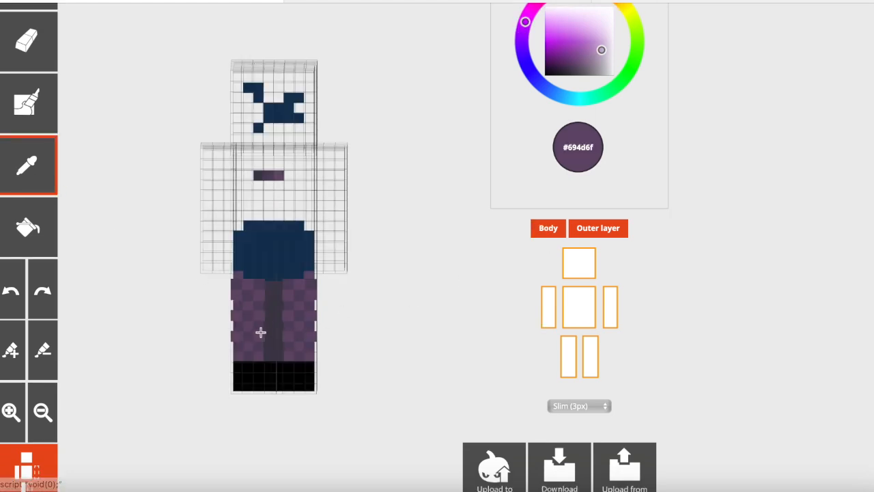
click(298, 336)
click(541, 232)
click(543, 234)
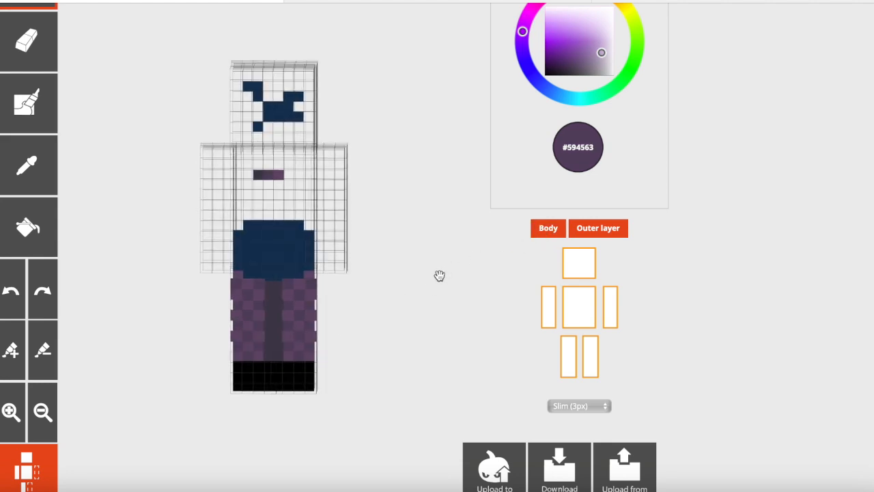
drag(439, 273, 441, 274)
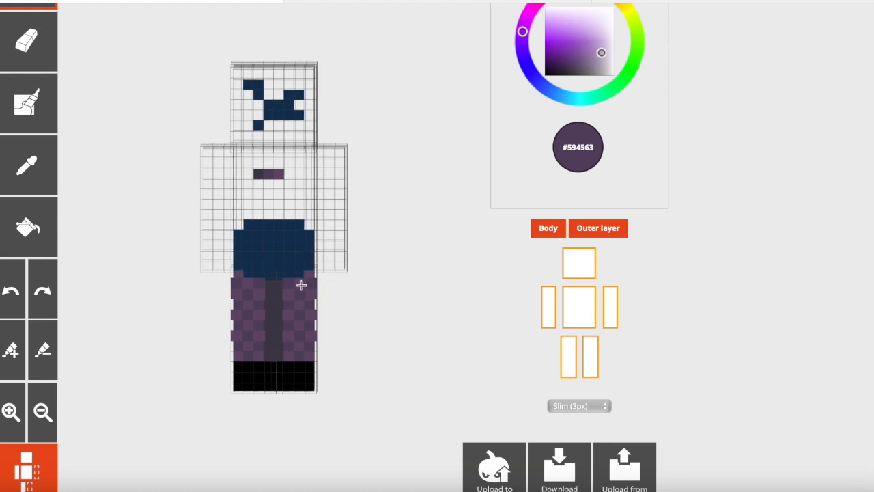
Erase the checkered bands from the outer layer of both legs
click(26, 65)
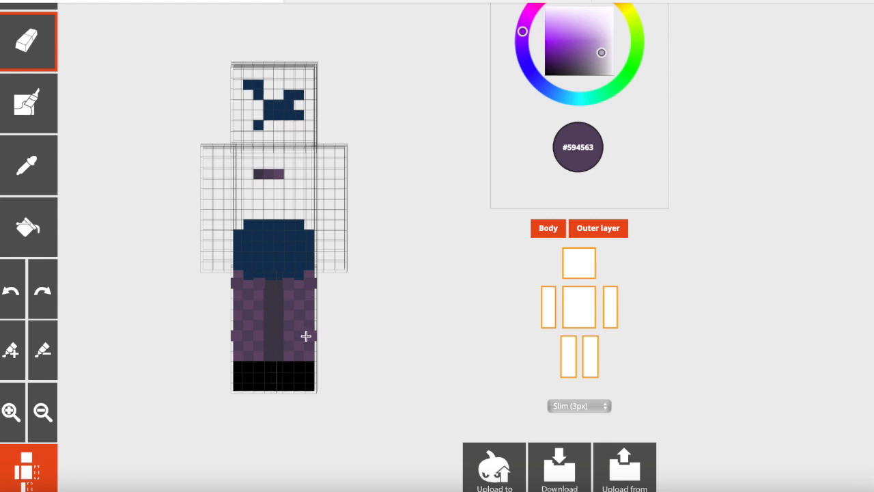
click(552, 232)
click(552, 230)
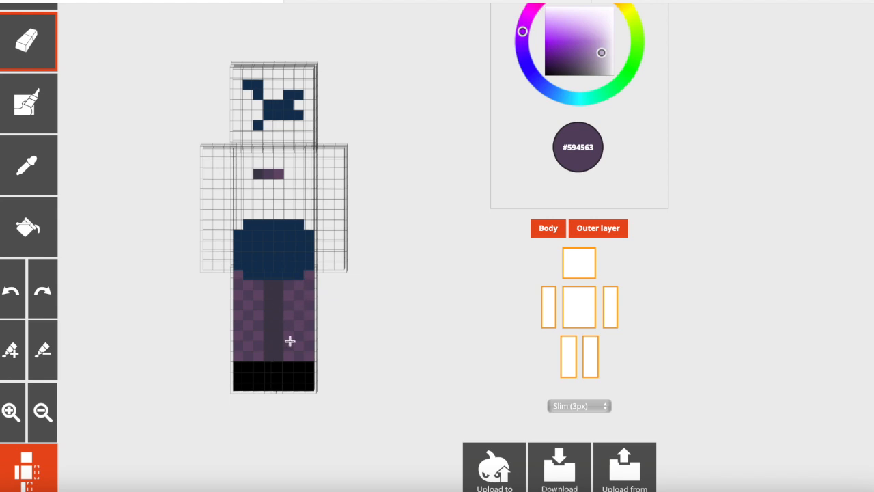
Hide the outer layer, head, torso and both arms to isolate the legs with a side face in view
drag(426, 224, 406, 230)
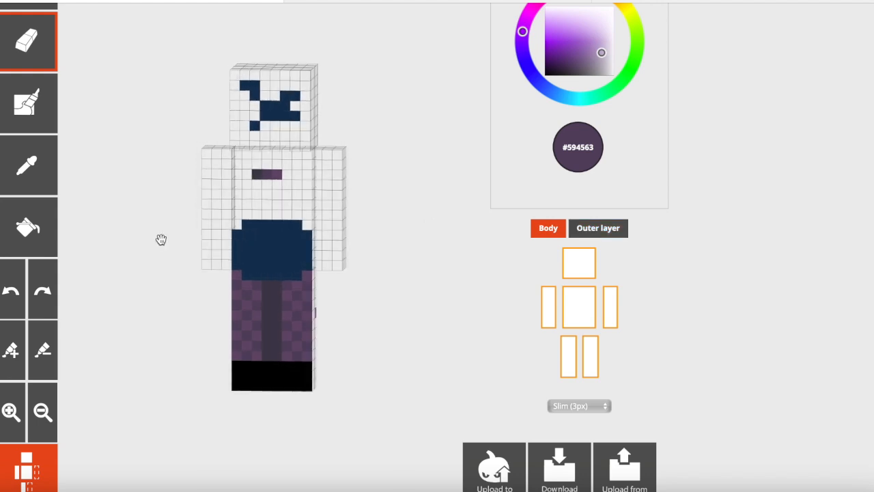
drag(161, 240, 137, 260)
click(548, 296)
click(579, 268)
click(579, 299)
click(612, 302)
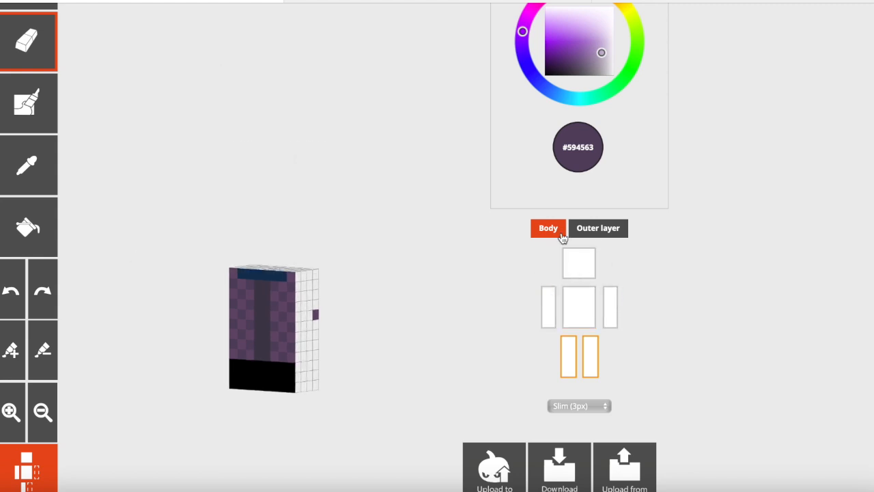
Sample #694d6f from the leg front and paint alternating pixels down the front and rear columns of the visible side face
click(49, 172)
click(290, 276)
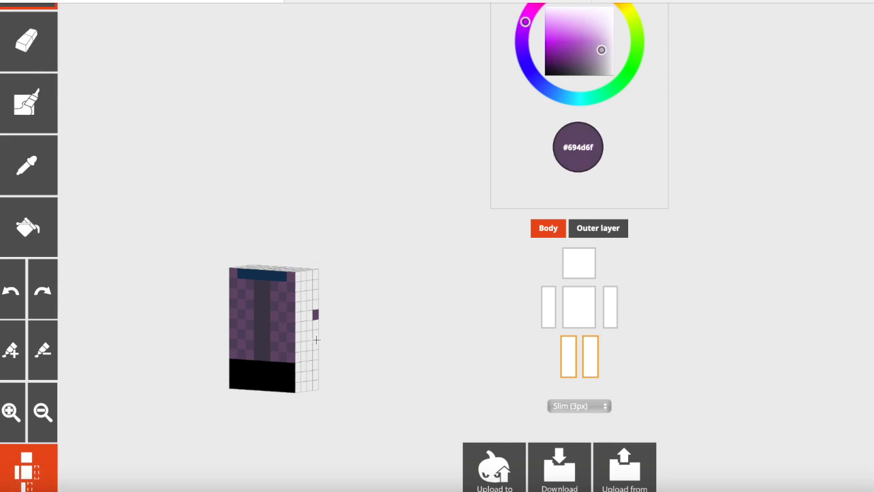
click(297, 278)
click(298, 317)
click(298, 338)
click(299, 357)
click(315, 274)
click(314, 294)
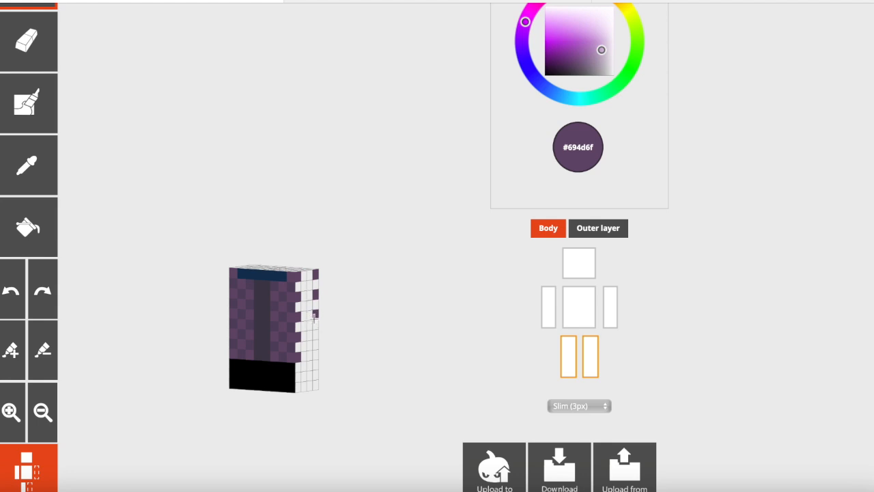
Sample #594563 from the leg front and fill the gaps in the side face's front and rear columns
click(28, 163)
click(292, 285)
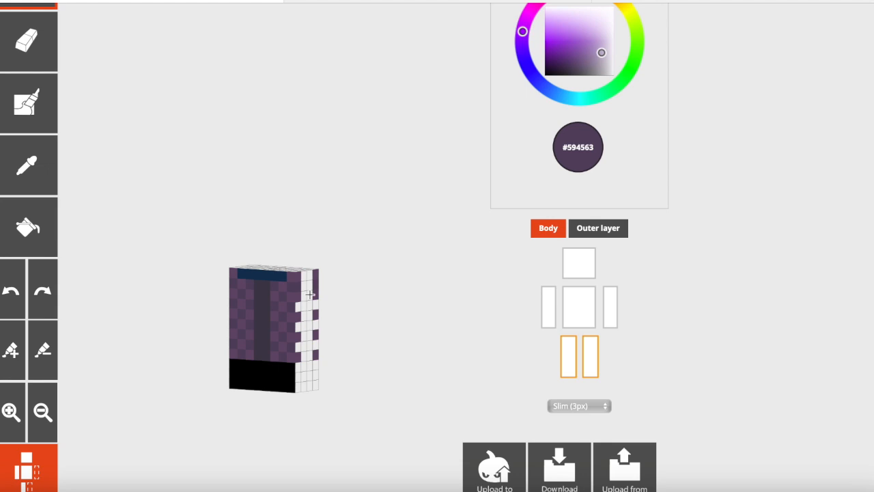
click(316, 307)
click(315, 327)
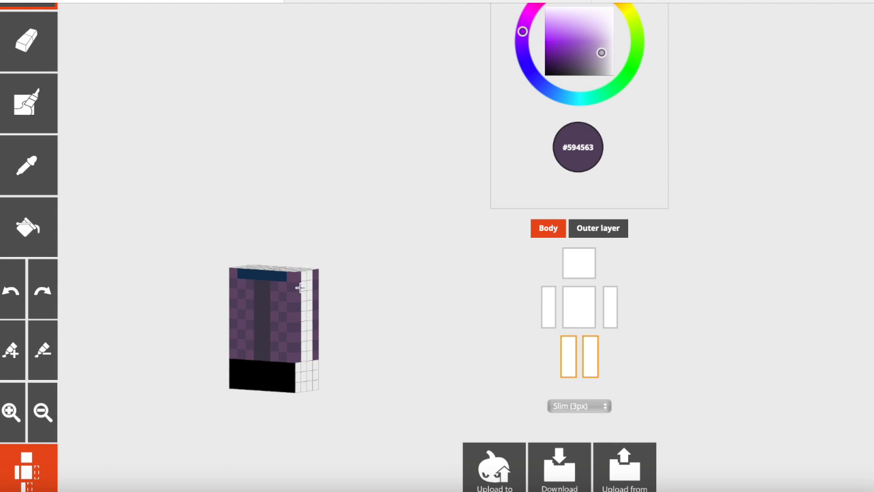
Fill the side face's two middle columns with the alternating #594563 and #694d6f checkerboard down to shoe level
click(308, 295)
click(305, 315)
mouse_move(310, 337)
mouse_down()
mouse_move(305, 356)
mouse_move(335, 354)
mouse_up()
click(26, 227)
click(21, 179)
click(26, 465)
click(287, 277)
click(302, 282)
click(302, 303)
click(302, 323)
click(302, 343)
Show the outer layer, head, torso and both arms again with the model facing front
click(601, 227)
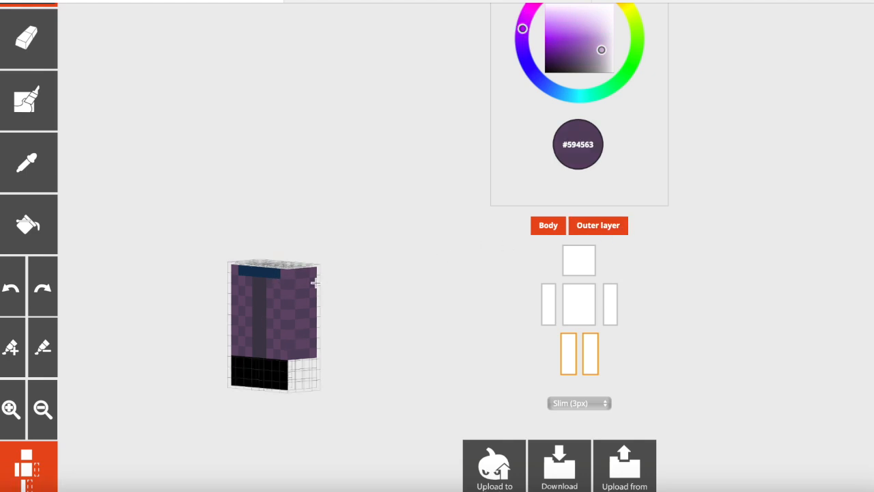
drag(221, 280, 180, 274)
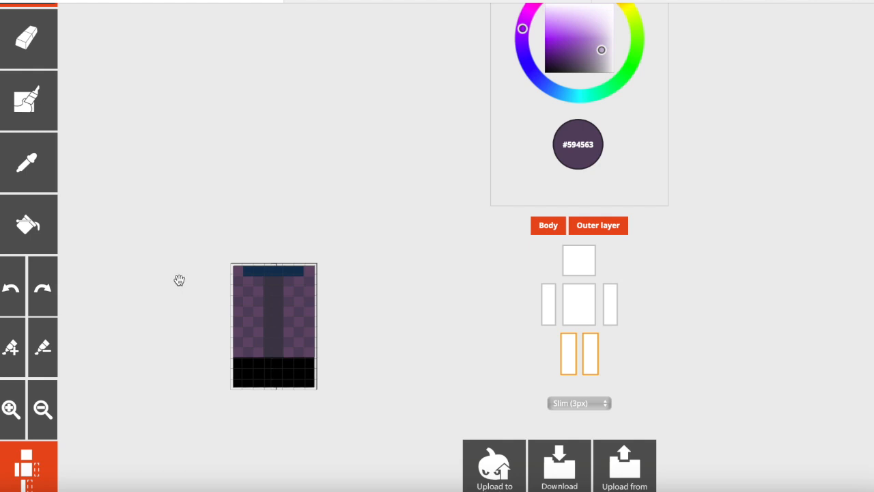
click(551, 299)
click(575, 294)
click(579, 269)
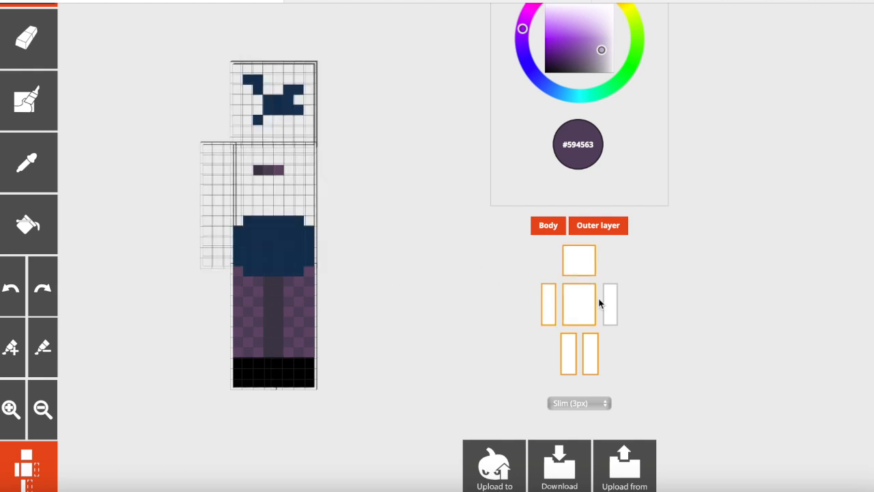
click(610, 313)
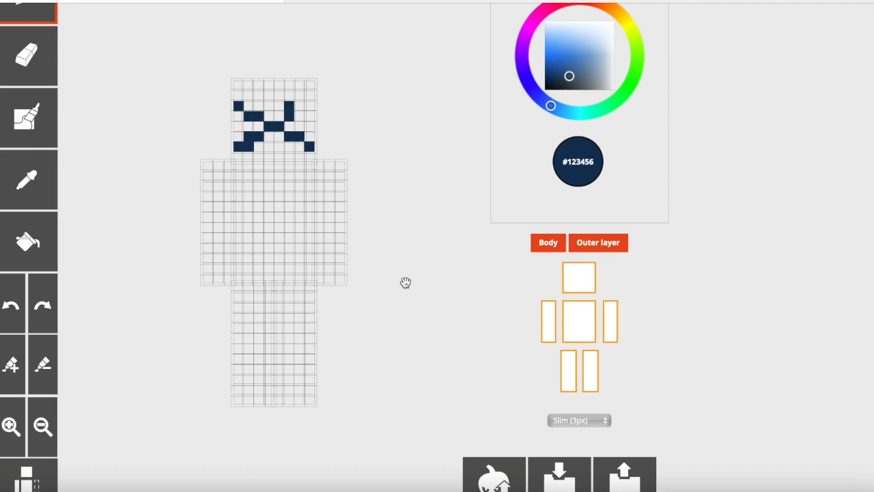
Sample #e5d1f5 from the head's lilac swatches and fill the front of both arms with it
scroll(408, 282, down, 1)
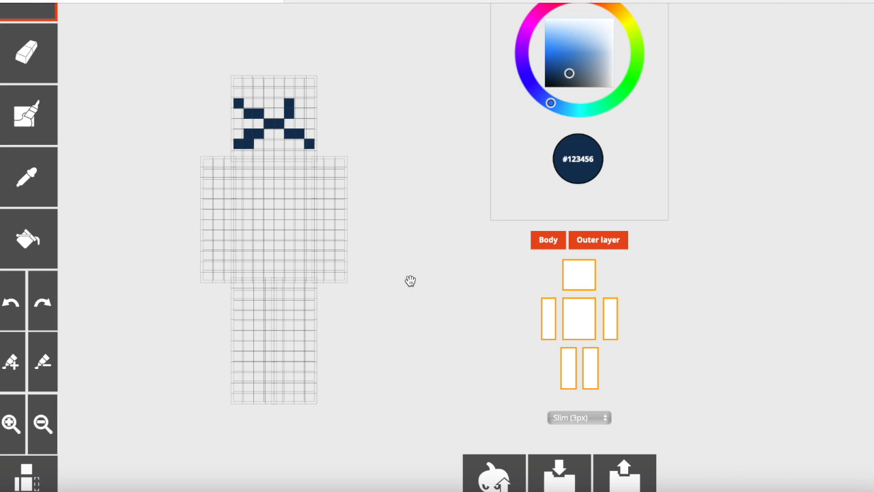
scroll(410, 281, up, 1)
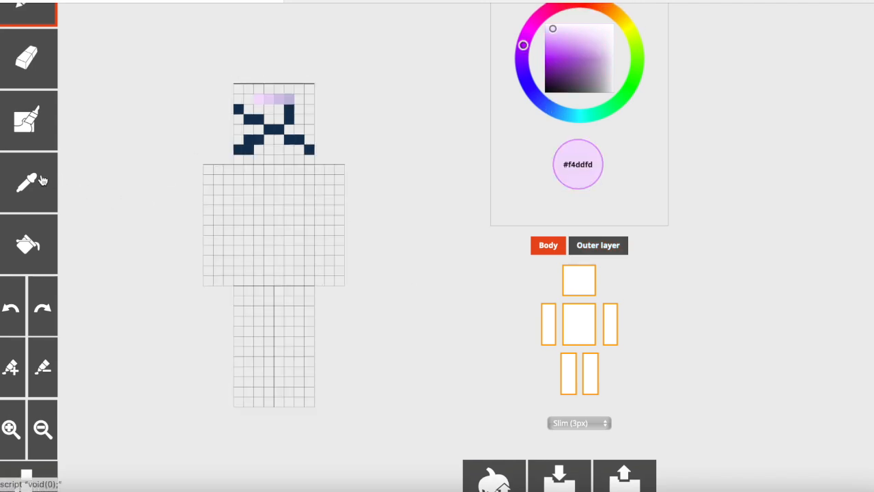
click(43, 180)
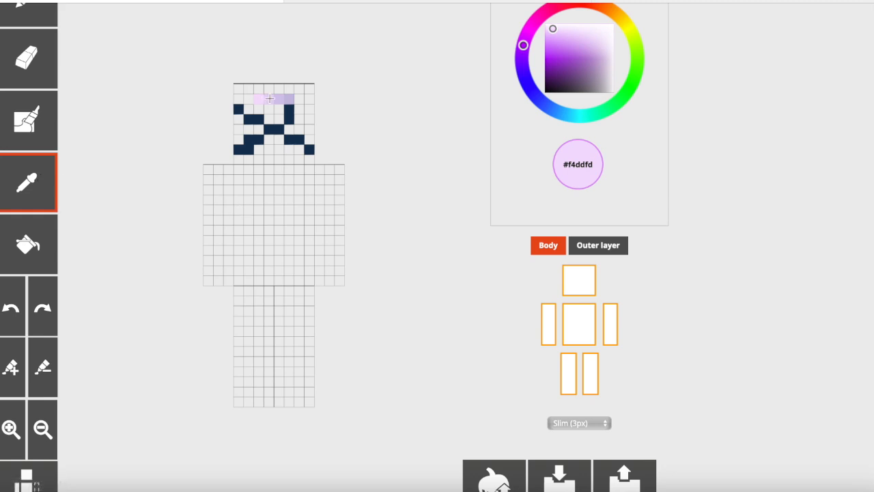
click(270, 98)
scroll(174, 164, down, 1)
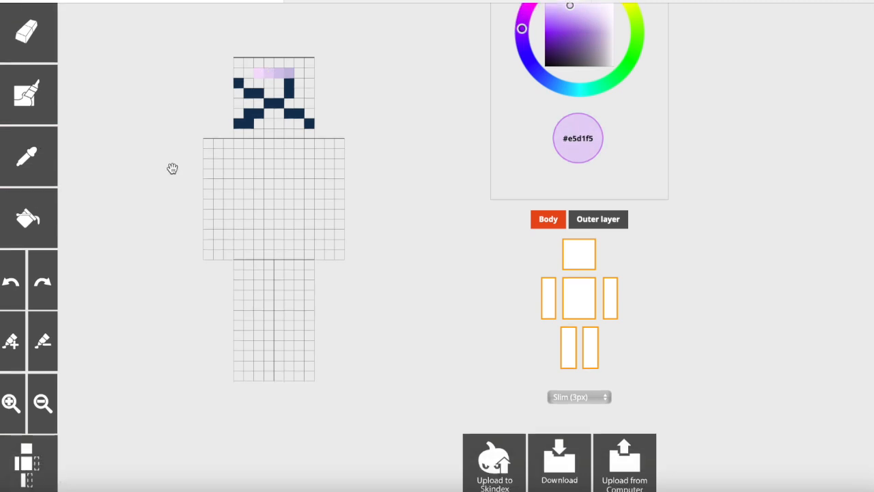
click(20, 218)
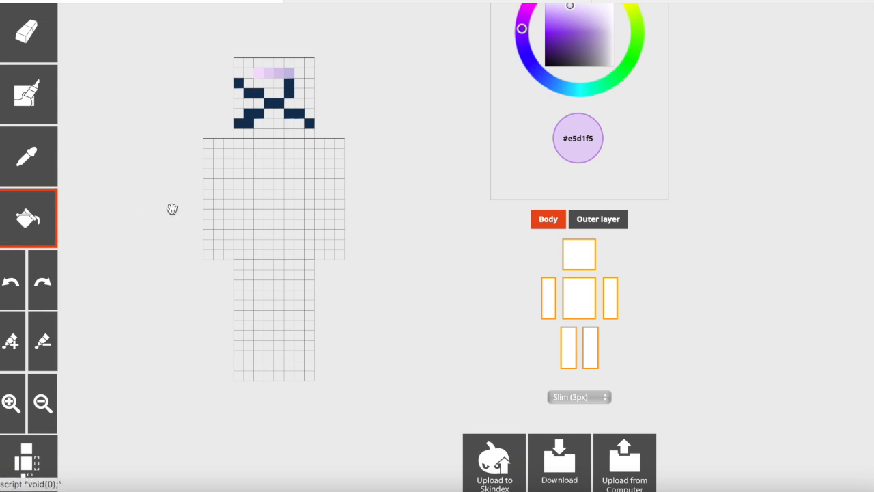
click(212, 191)
click(338, 194)
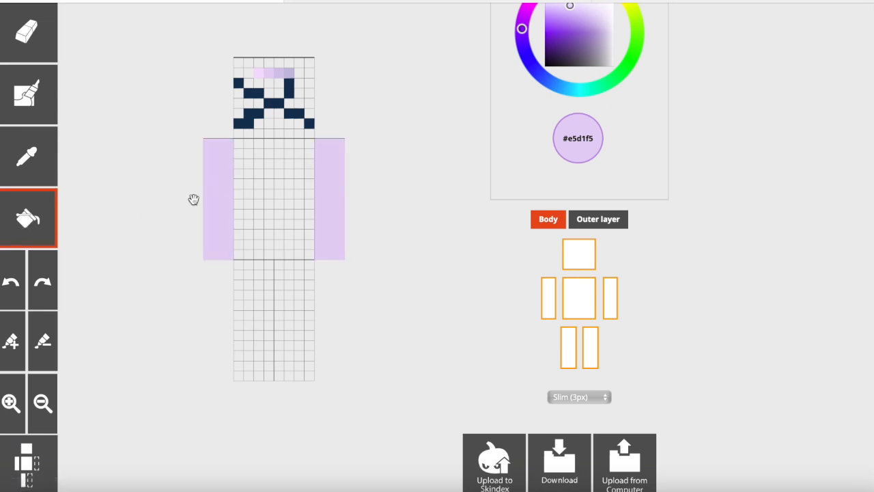
Paint a two-pixel-wide #e5d1f5 strip down each side of the torso front, leaving the four middle columns empty
click(45, 194)
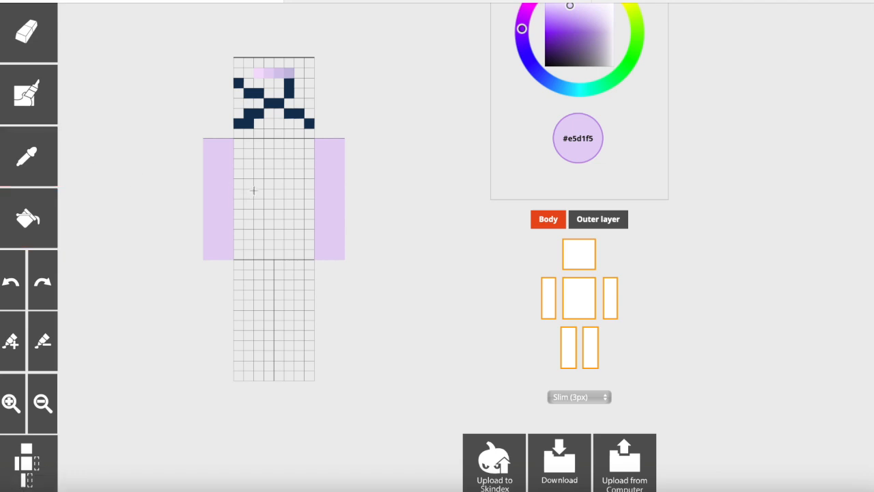
drag(310, 142, 306, 252)
drag(235, 142, 237, 254)
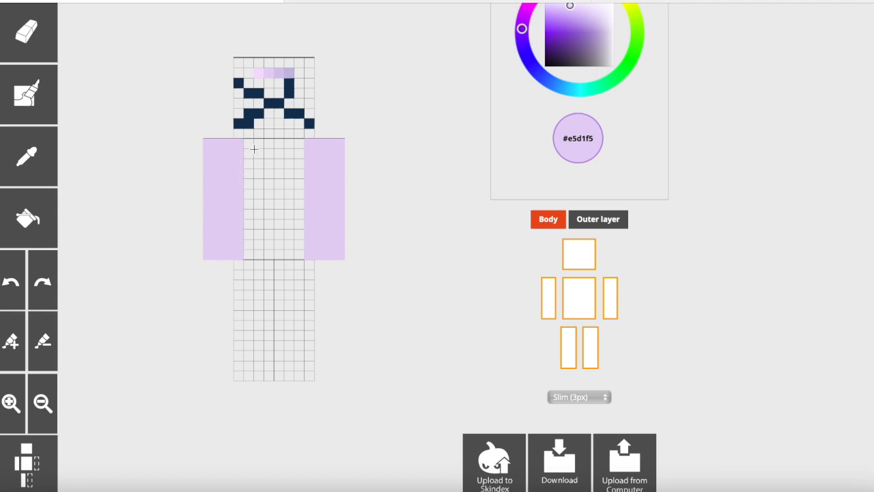
drag(249, 146, 247, 254)
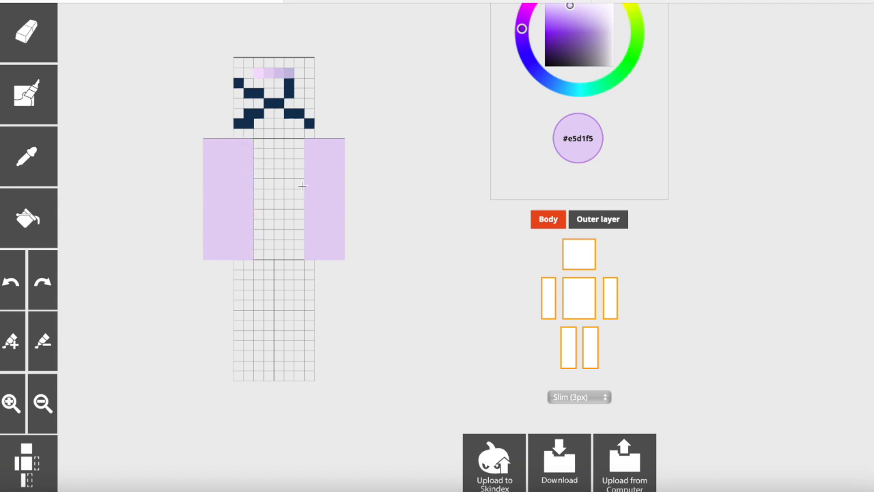
drag(297, 145, 296, 253)
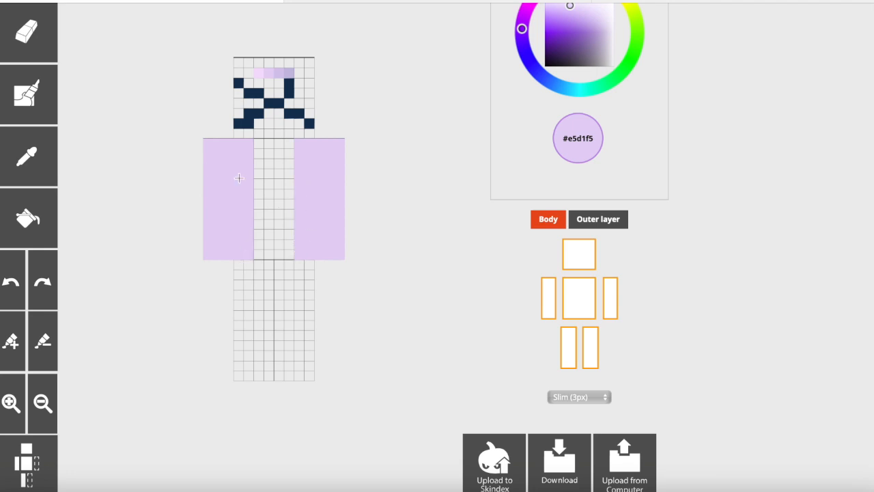
Extend both #e5d1f5 torso strips two pixels down onto the upper legs, undoing the excess pixels below
drag(250, 266, 248, 278)
mouse_move(313, 265)
mouse_down()
mouse_move(303, 275)
mouse_move(308, 328)
mouse_up()
click(19, 288)
click(19, 288)
click(19, 288)
click(19, 288)
click(19, 288)
click(20, 289)
click(20, 288)
click(20, 289)
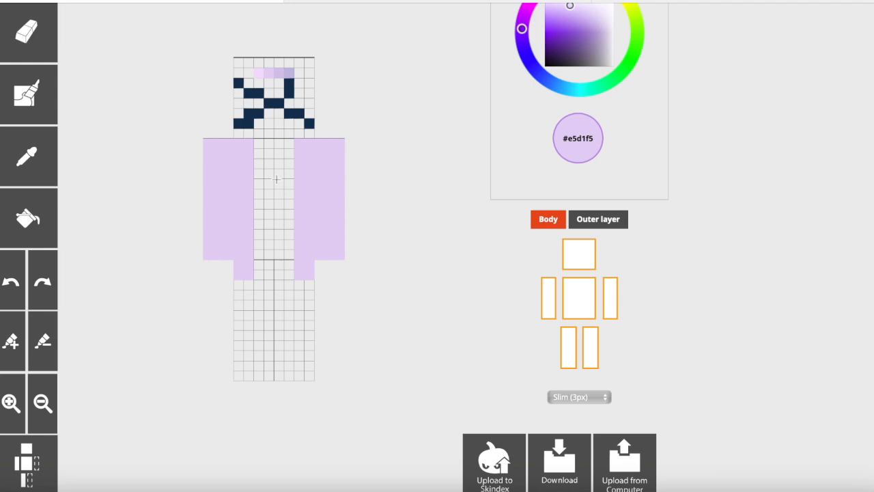
Sample #c6bde0 from the head, hide the torso, and paint mirrored two-pixel shadows at the top and bottom of both arms' inner edges
click(41, 154)
click(290, 73)
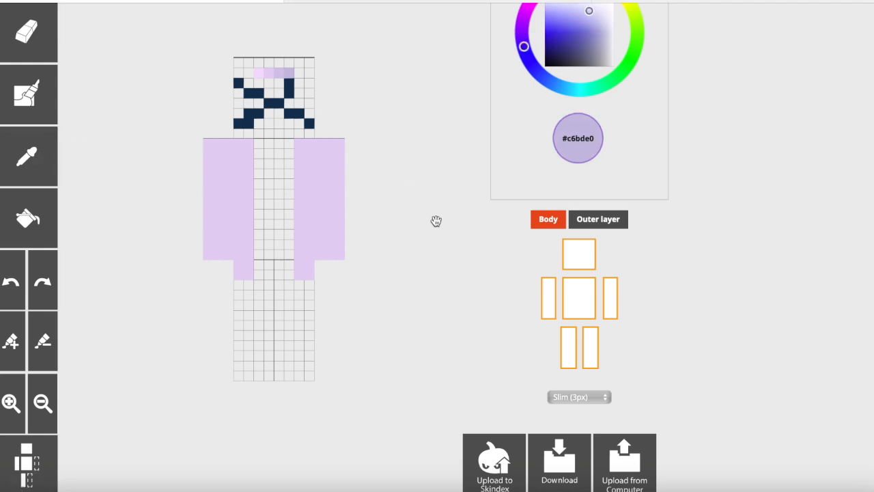
click(572, 300)
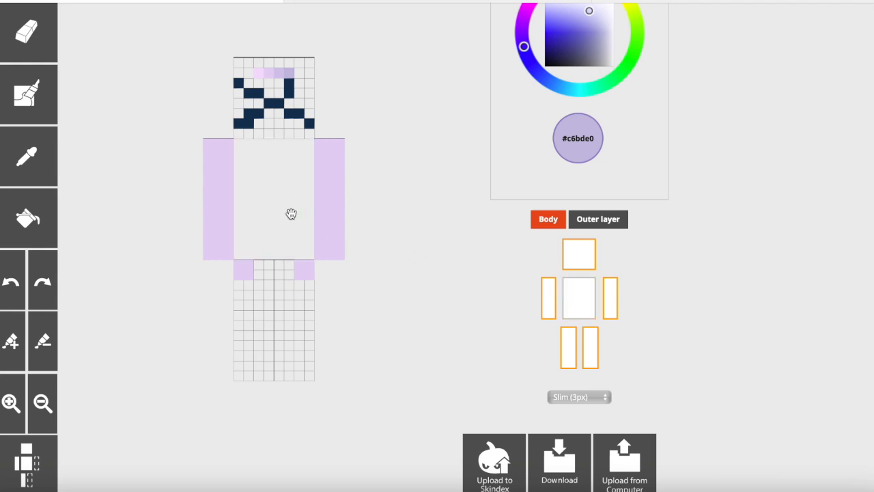
scroll(260, 273, down, 1)
click(27, 441)
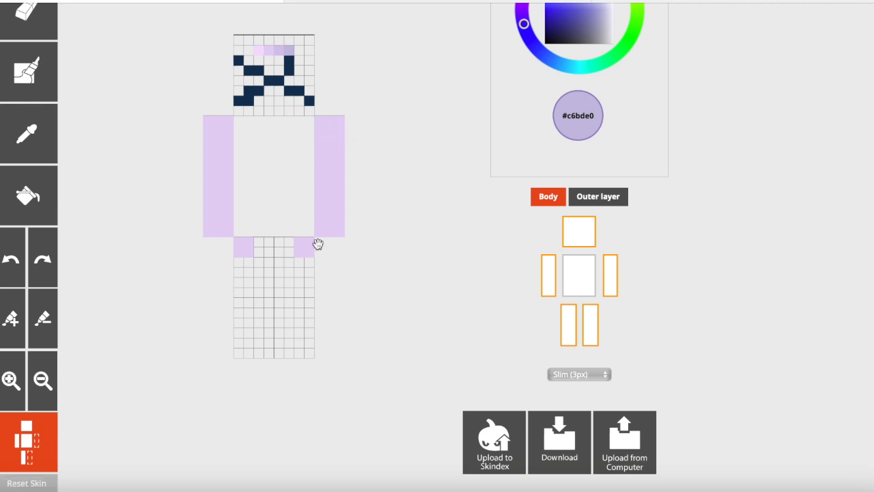
drag(319, 120, 318, 133)
drag(317, 217, 319, 233)
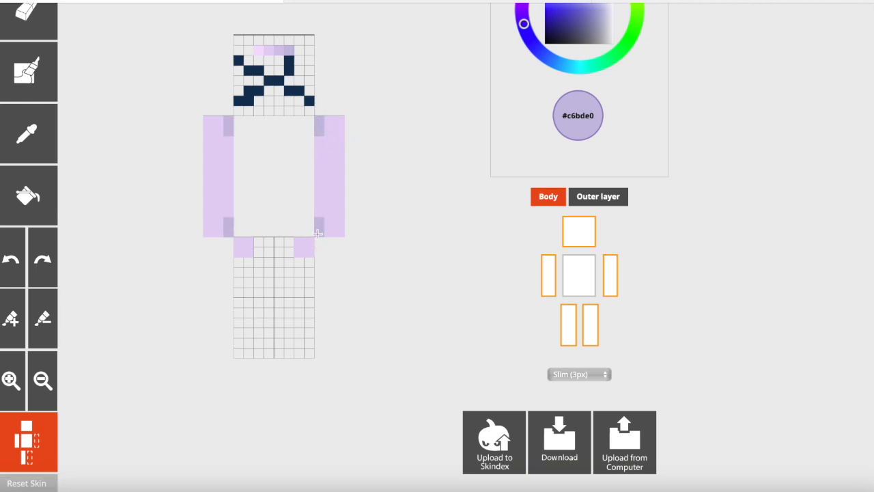
drag(318, 212, 319, 194)
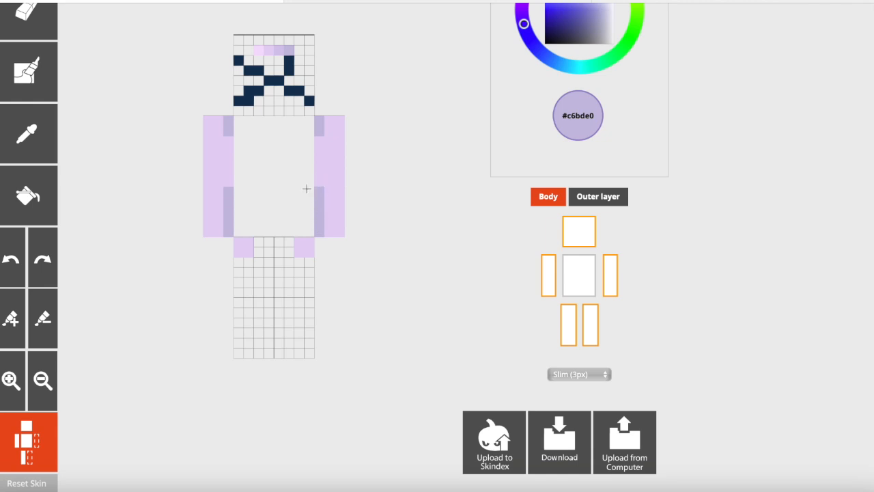
click(11, 260)
click(11, 260)
click(11, 259)
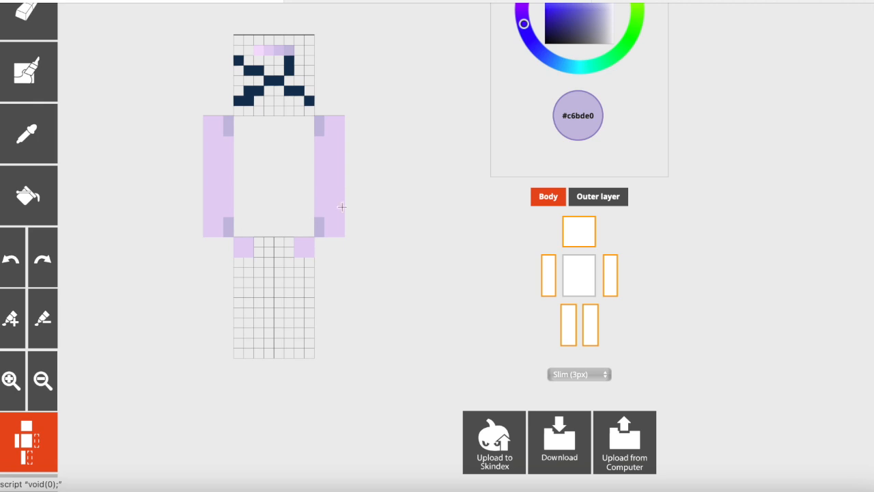
Add one #c6bde0 elbow pixel on each arm's inner edge, undoing the extra shading above the bottom shadows
click(320, 184)
drag(318, 213, 318, 188)
click(7, 260)
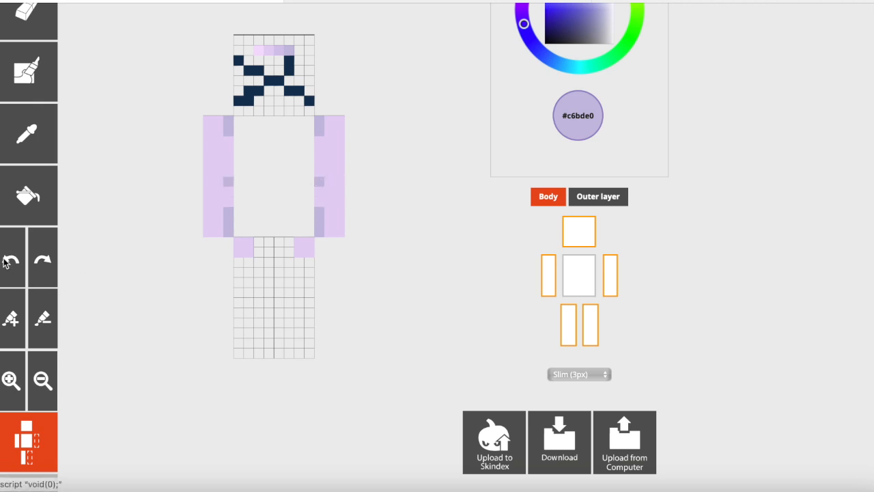
click(7, 260)
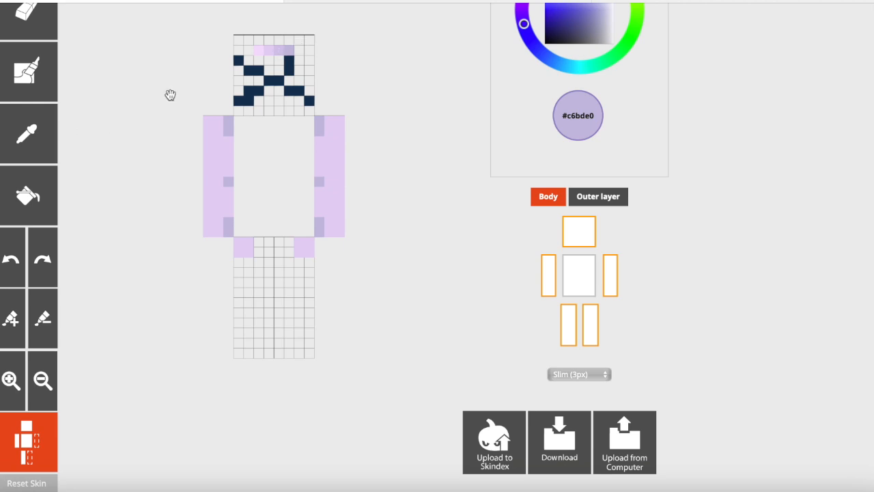
Shade the rest of both arms' top and bottom two rows and inner columns with #d6c7eb, and widen the elbow folds by one pixel
click(28, 133)
click(279, 50)
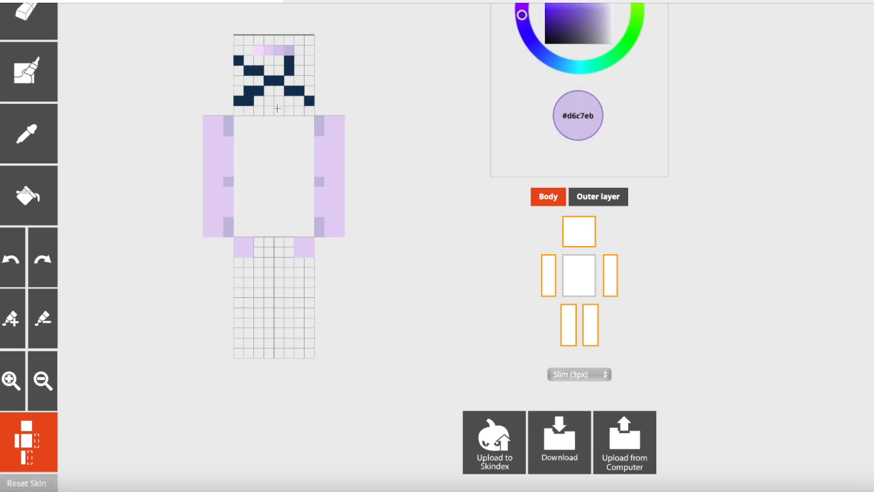
drag(340, 123, 329, 134)
drag(340, 229, 347, 232)
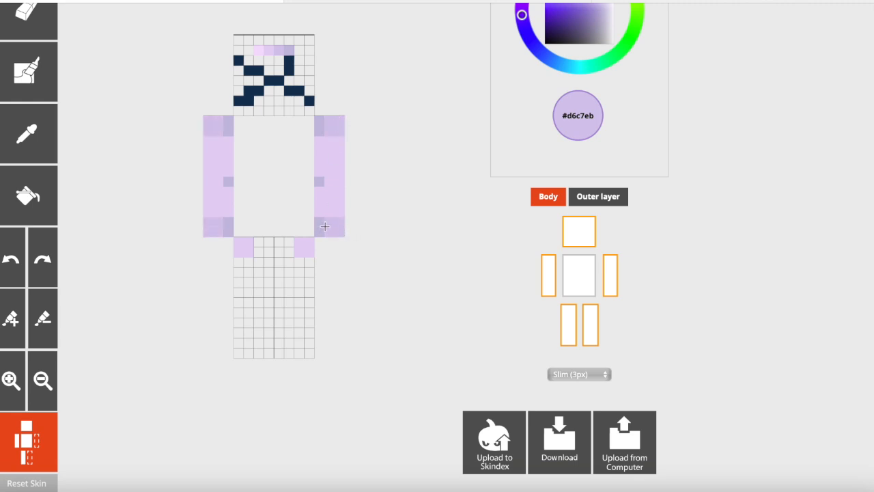
drag(320, 143, 318, 215)
click(591, 286)
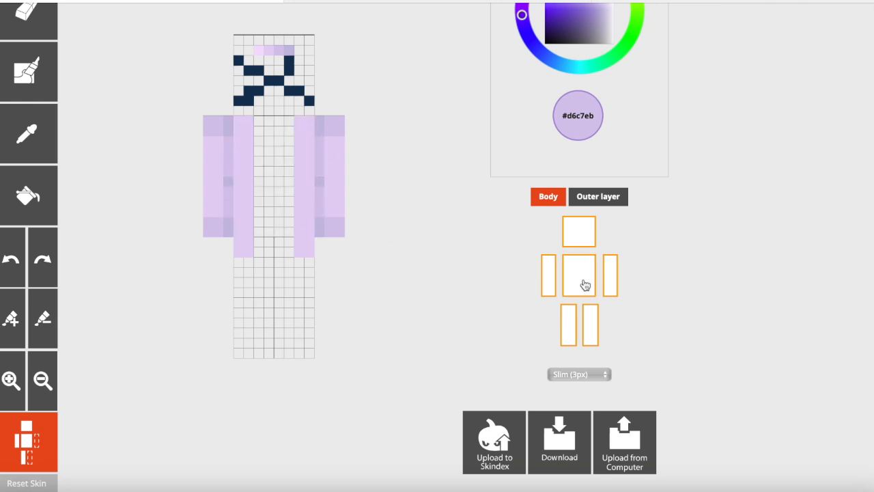
click(578, 292)
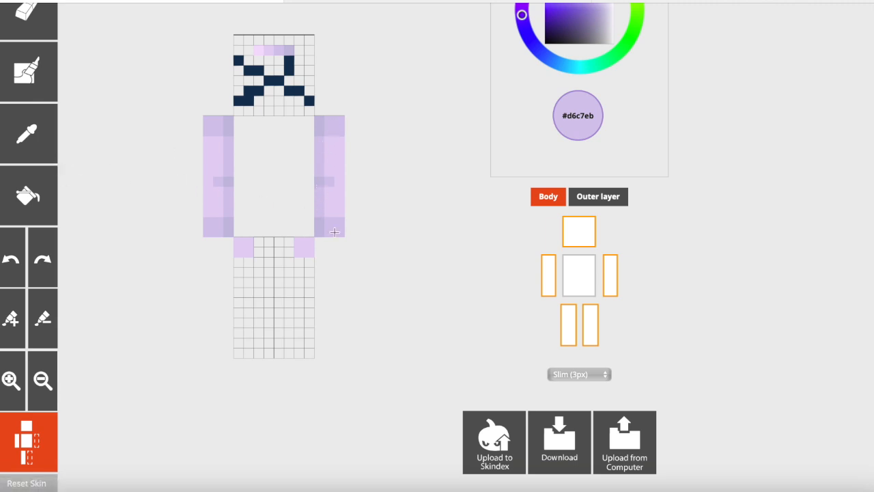
click(27, 133)
click(334, 146)
click(327, 120)
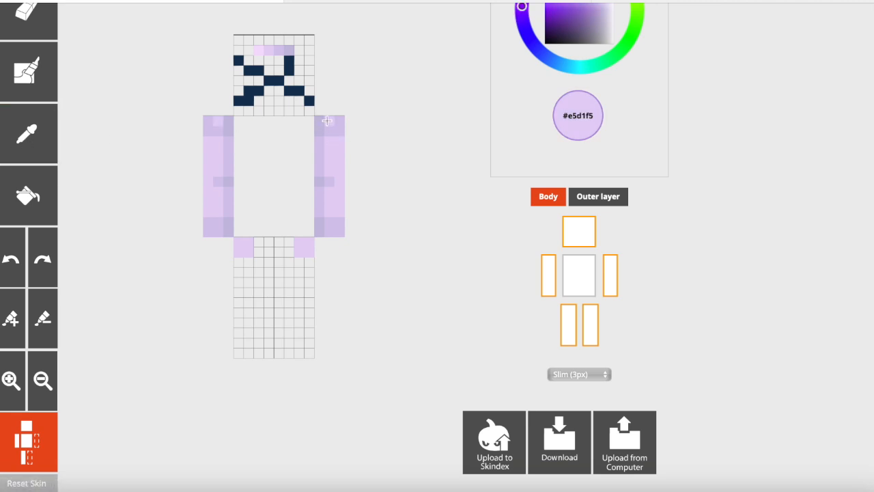
click(13, 251)
Sample the head's lightest swatch, adjust it to #f3d8fd, and paint two-pixel highlights above and below the elbow fold on both arms
click(31, 133)
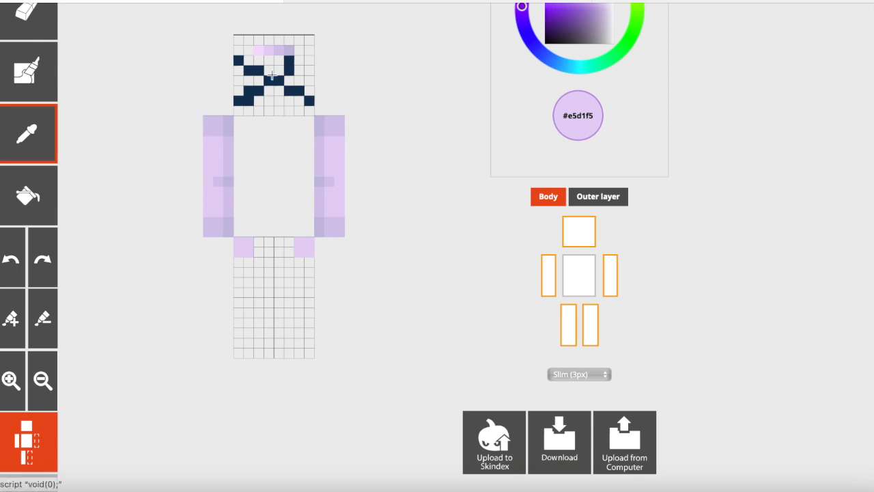
click(261, 50)
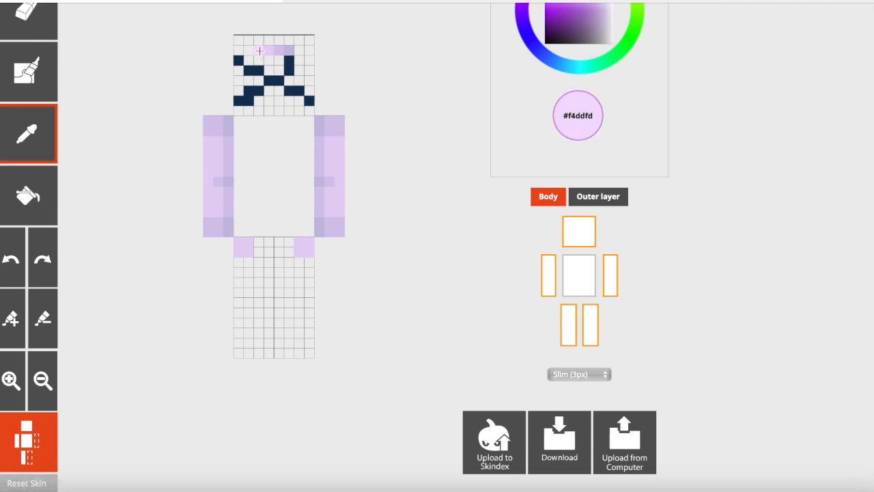
click(330, 169)
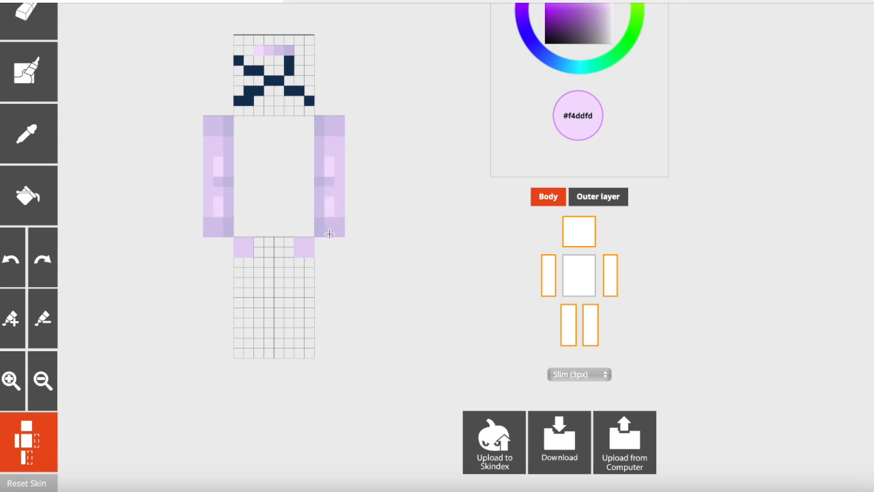
scroll(453, 191, up, 1)
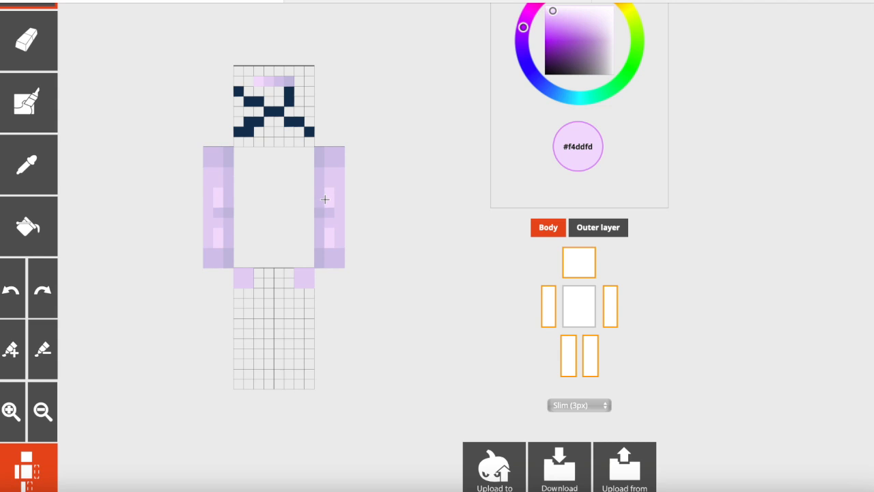
click(553, 14)
click(329, 200)
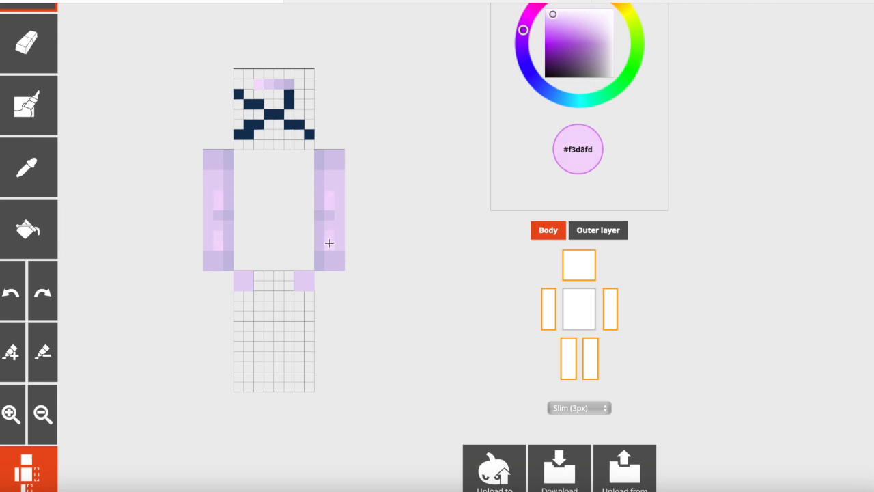
Show the torso again and paint #c6bde0 shadows at the top, middle and bottom of both jacket strips' outer columns
click(580, 235)
click(574, 314)
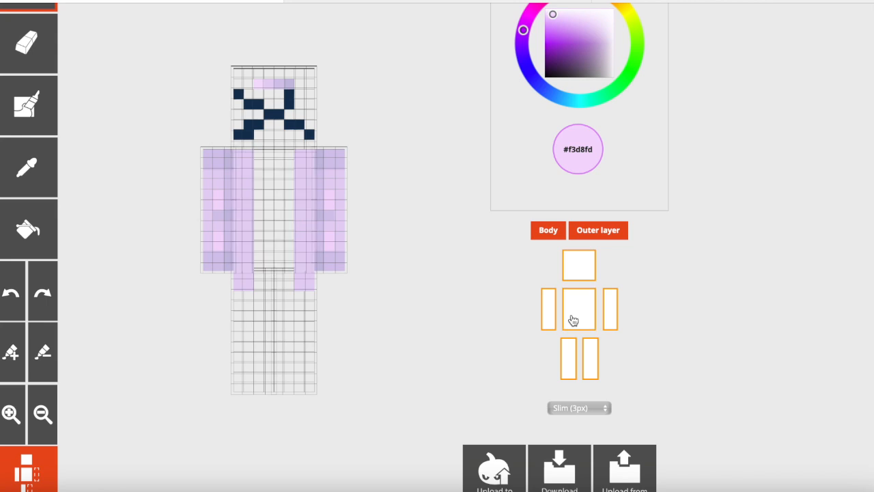
click(593, 231)
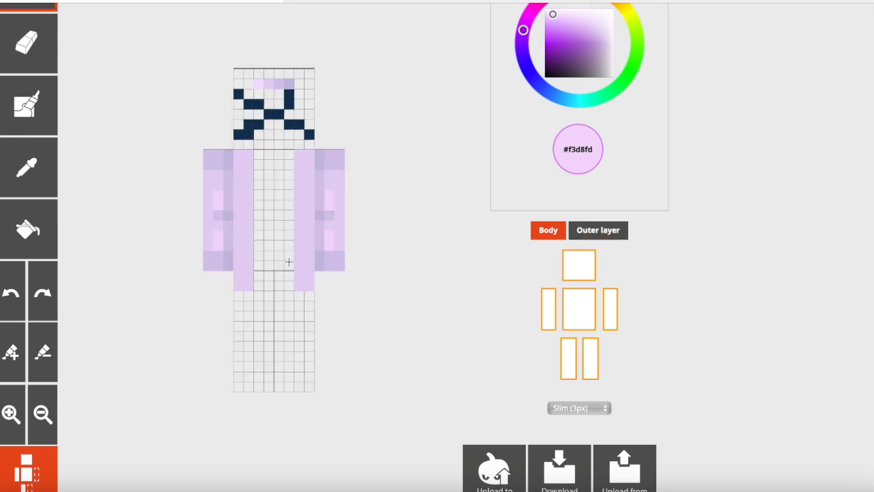
click(40, 185)
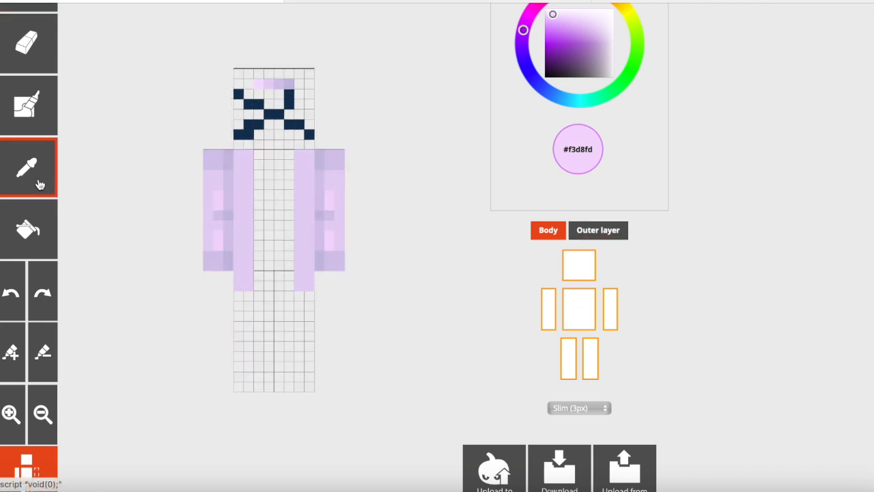
click(229, 160)
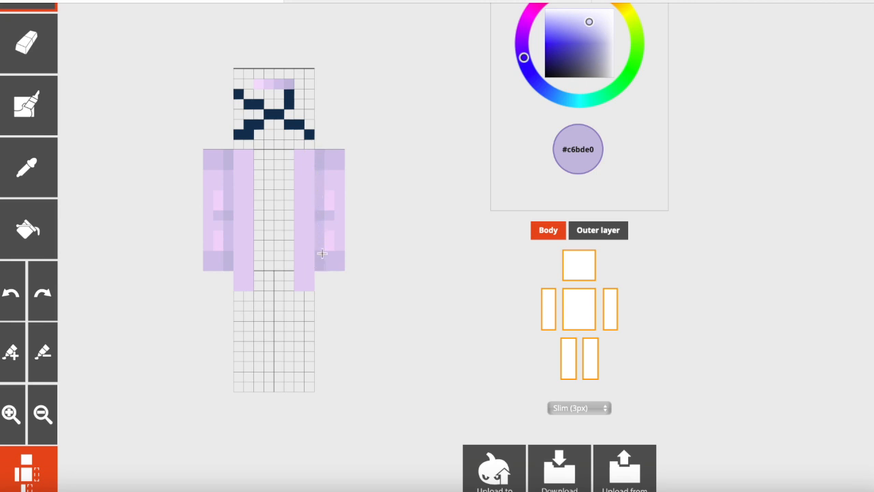
click(310, 164)
click(310, 215)
click(306, 256)
click(239, 259)
click(239, 215)
click(238, 160)
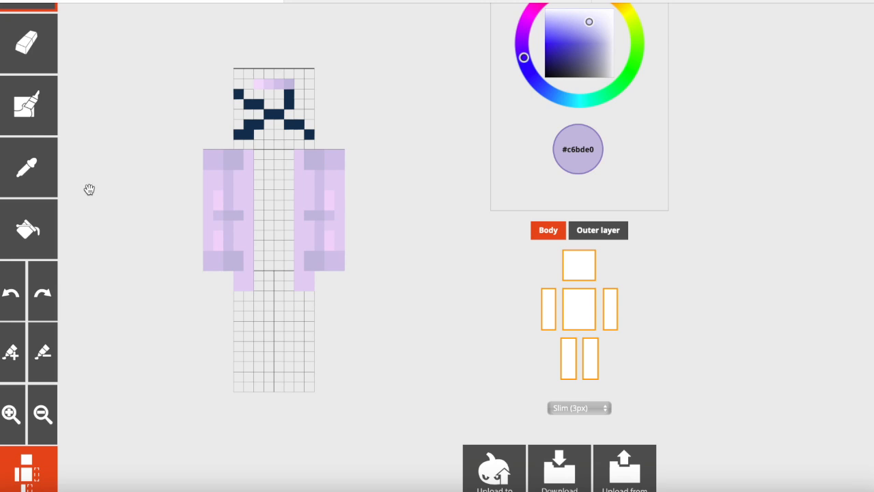
Sample #d6c7eb and fill the gaps between the dark shadows in both torso strips' outer columns
click(48, 164)
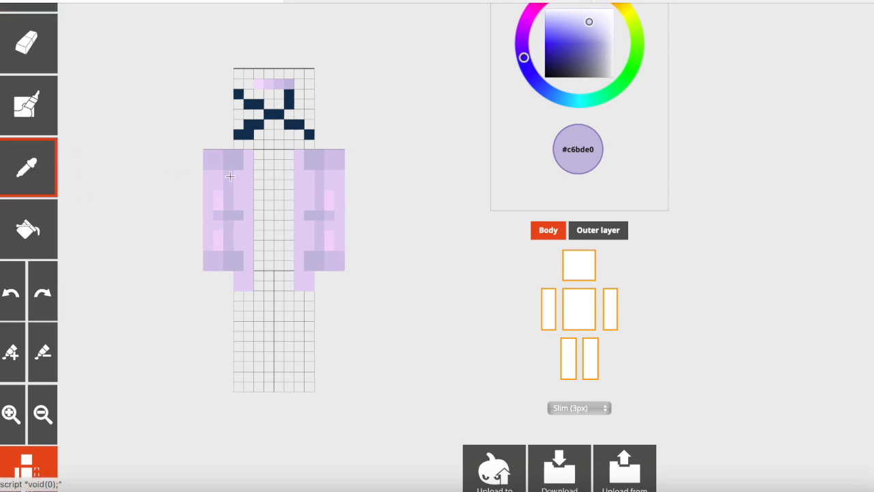
click(217, 159)
drag(237, 177, 238, 204)
mouse_move(236, 234)
mouse_down()
mouse_move(237, 245)
mouse_move(240, 227)
mouse_up()
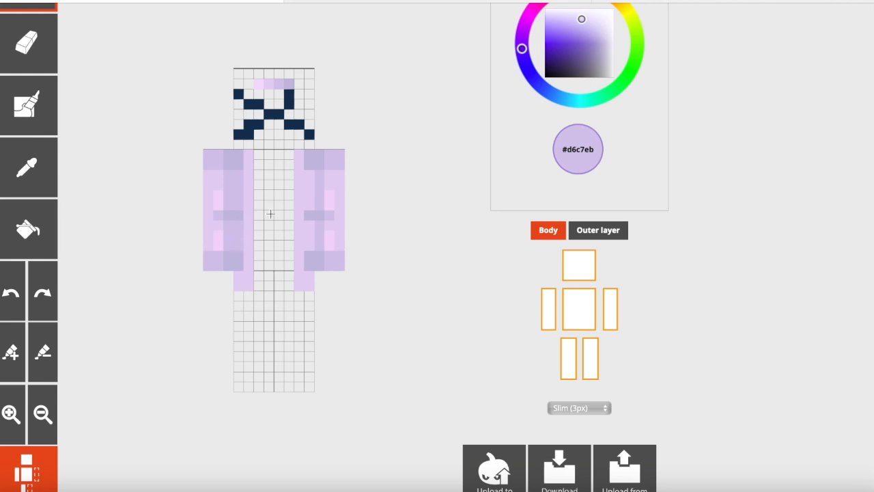
drag(313, 176, 307, 248)
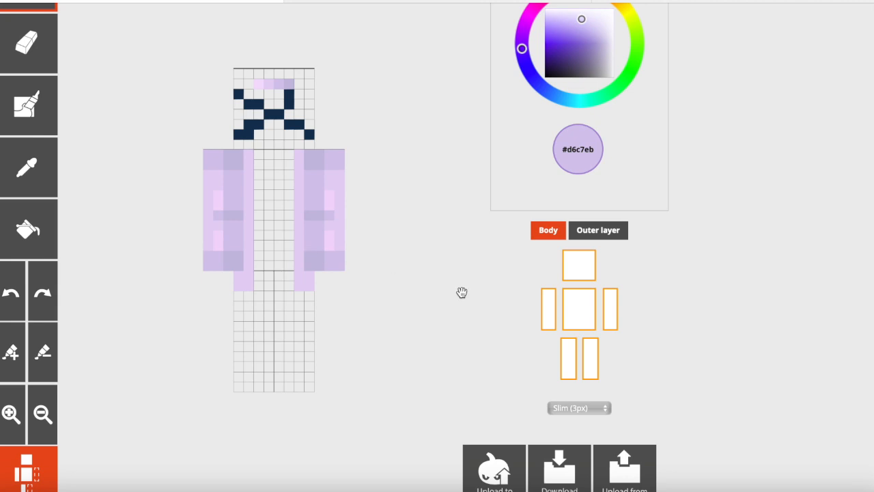
click(30, 53)
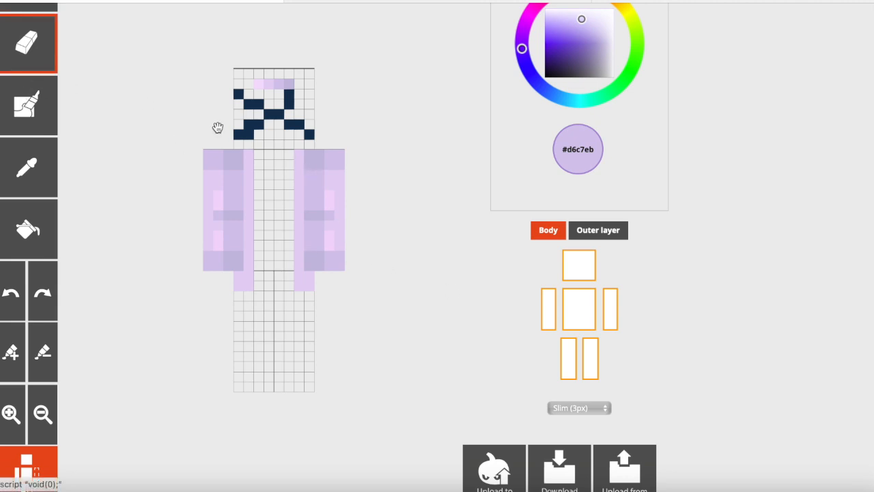
drag(298, 155, 295, 285)
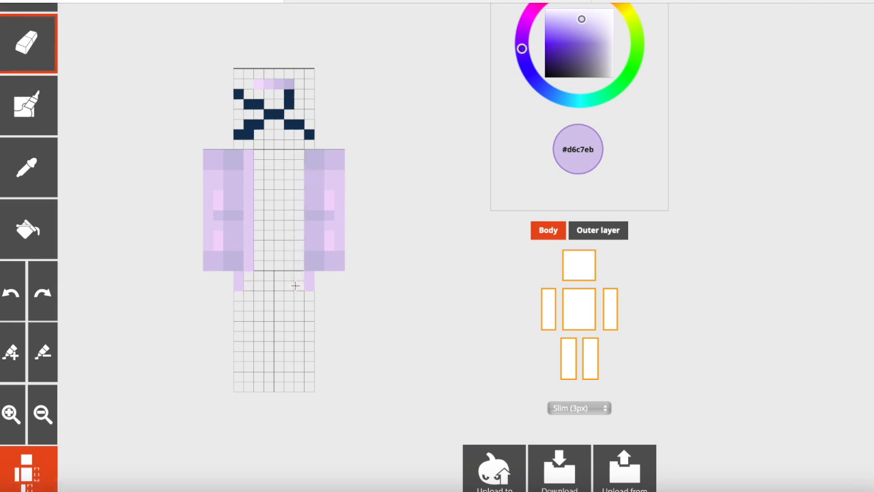
click(11, 286)
click(11, 286)
click(11, 285)
click(11, 285)
click(11, 285)
click(11, 286)
click(11, 286)
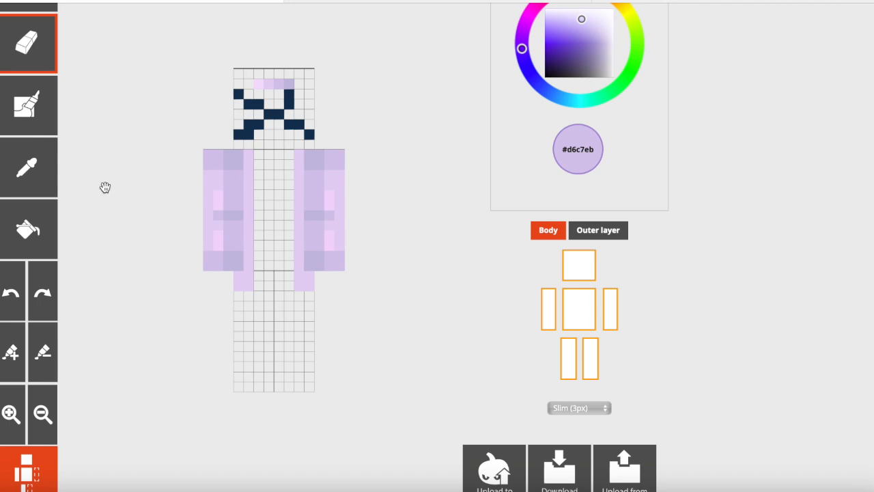
Sample #d6c7eb and continue the top, middle and bottom shadows across the inner columns of both torso strips
click(39, 183)
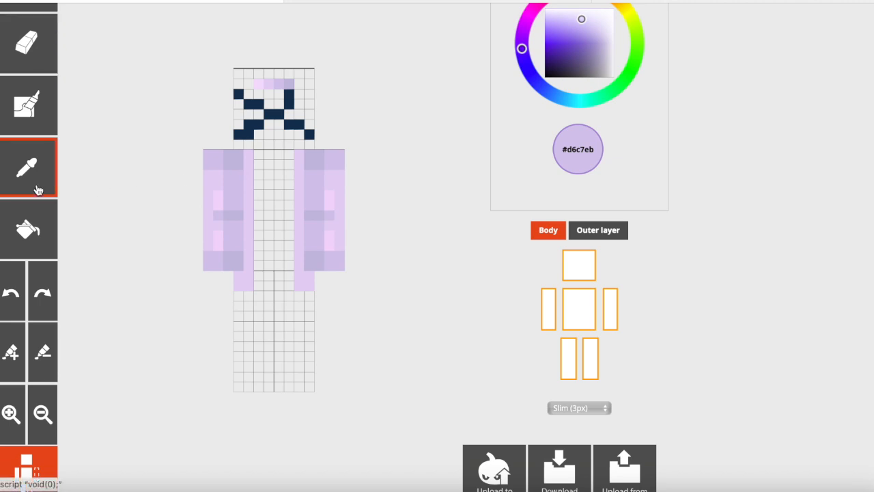
click(231, 186)
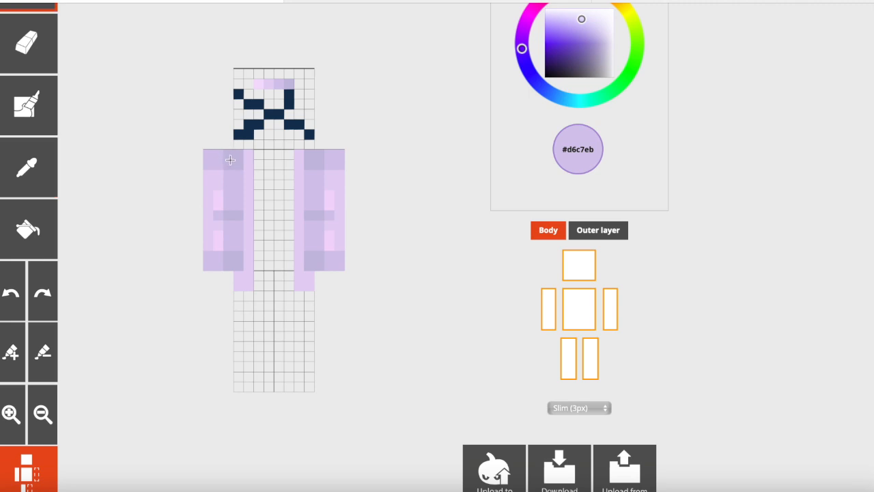
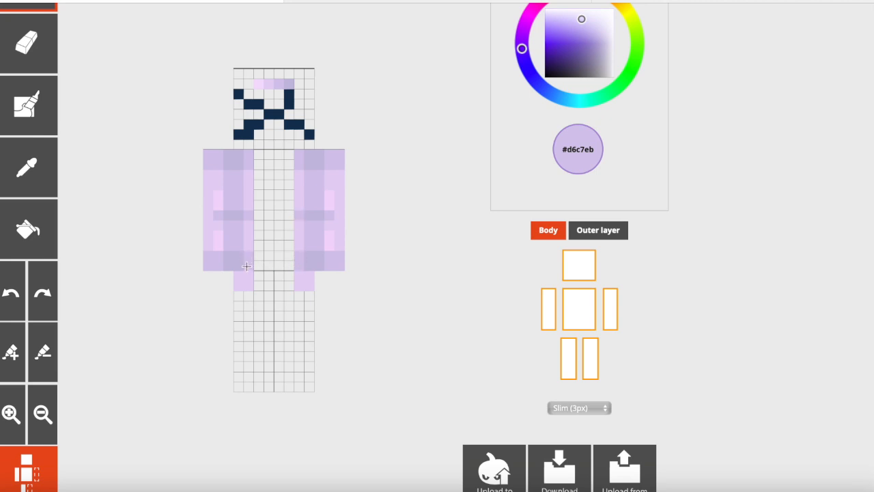
click(50, 186)
click(242, 176)
click(594, 234)
click(595, 234)
Shade the outer column of the jacket's leg extensions with #d6c7eb, and turn on the outer layer
click(47, 187)
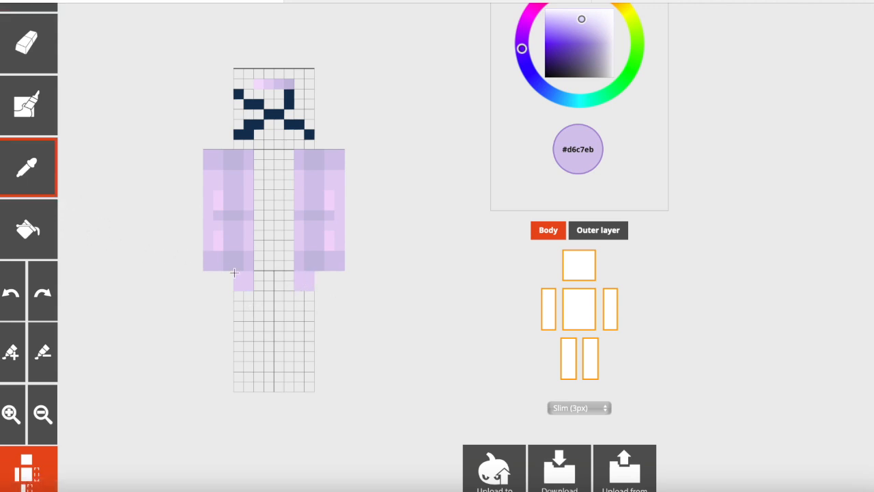
click(248, 259)
drag(239, 276, 237, 287)
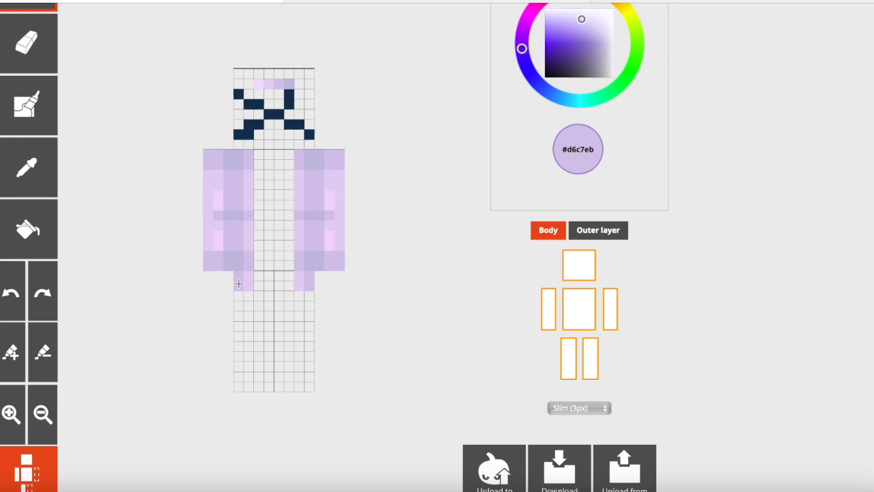
click(593, 230)
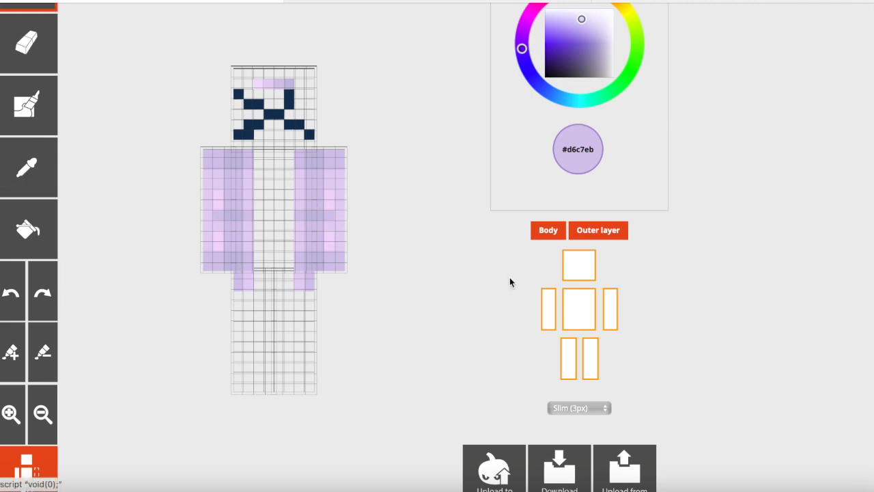
Hide the torso, sample #d6c7eb and paint a two-pixel cuff band near the bottom of both sleeves on the outer layer
click(579, 307)
click(49, 182)
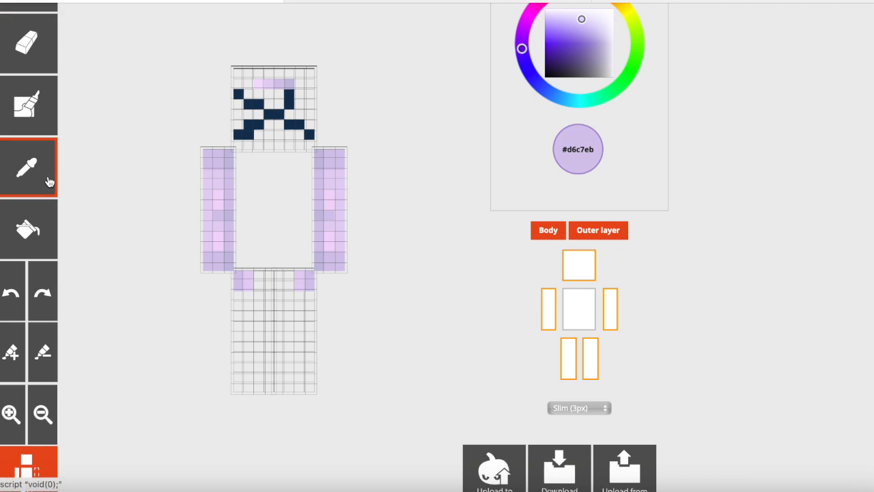
click(340, 263)
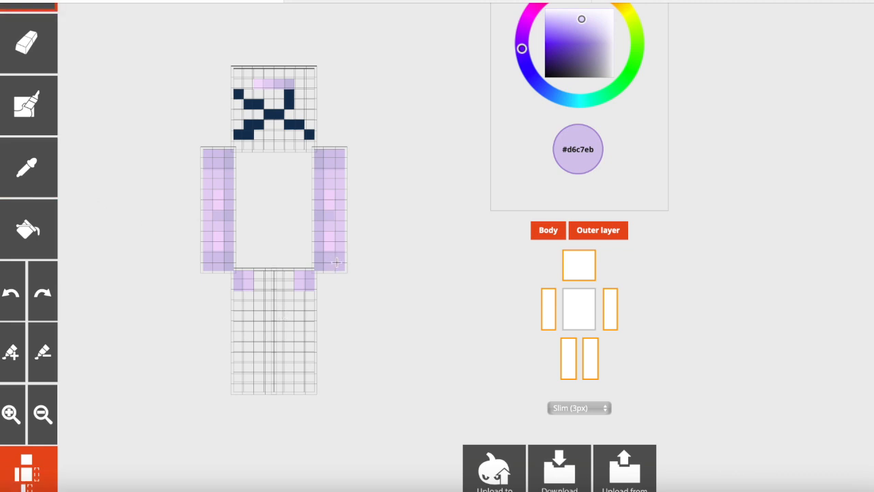
click(331, 255)
click(548, 231)
click(549, 231)
Sample #e5d1f5 and paint the outermost pixel just above the cuff band on both sleeves' outer layer
click(34, 188)
click(341, 248)
click(340, 248)
click(548, 231)
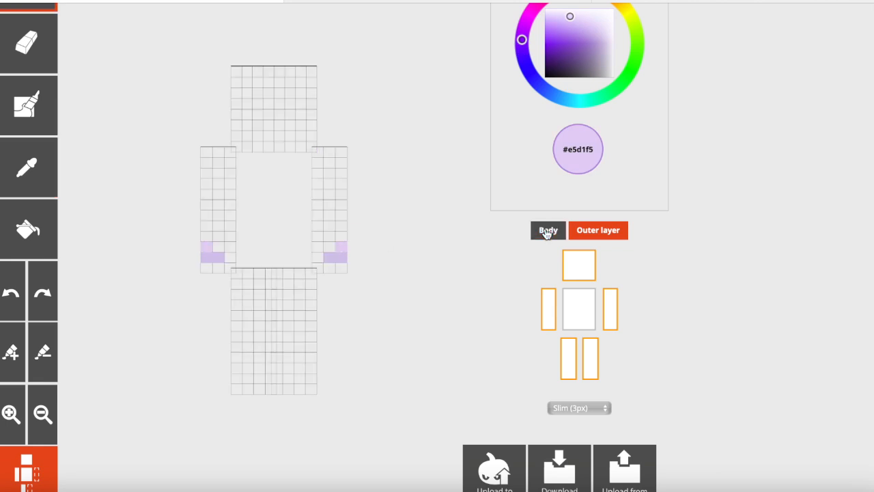
click(546, 231)
Sample the highlight #f3d8fd and paint the second pixel just above the cuff band on both sleeves' outer layer
click(34, 173)
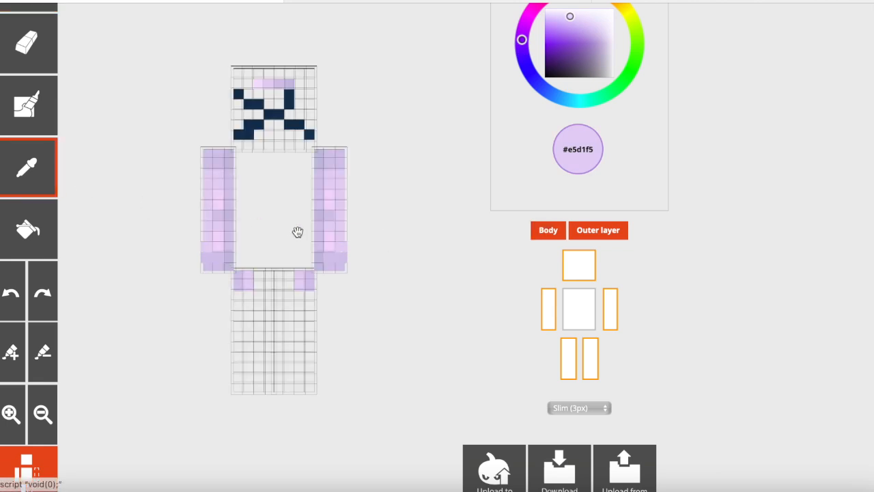
click(330, 244)
click(330, 244)
click(533, 232)
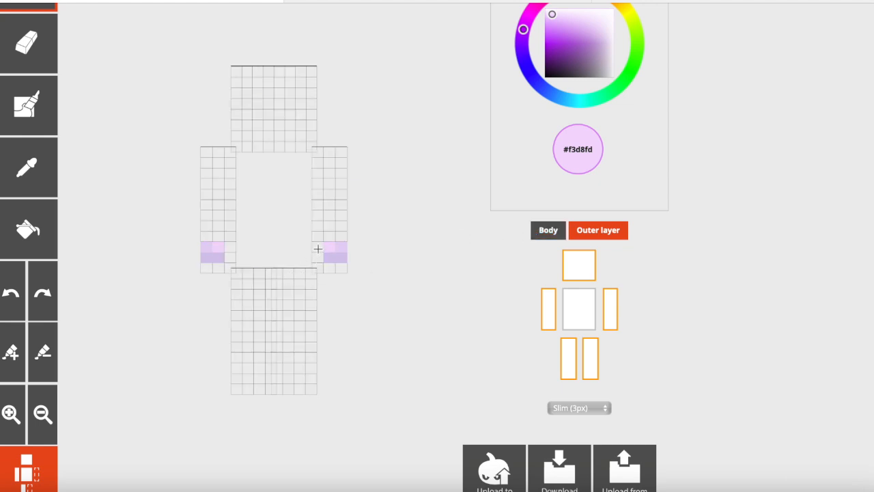
click(543, 234)
Sample #e5d1f5, paint two-pixel fold bands below mid-sleeve and near the shoulders on the outer layer, and show the torso again
click(49, 164)
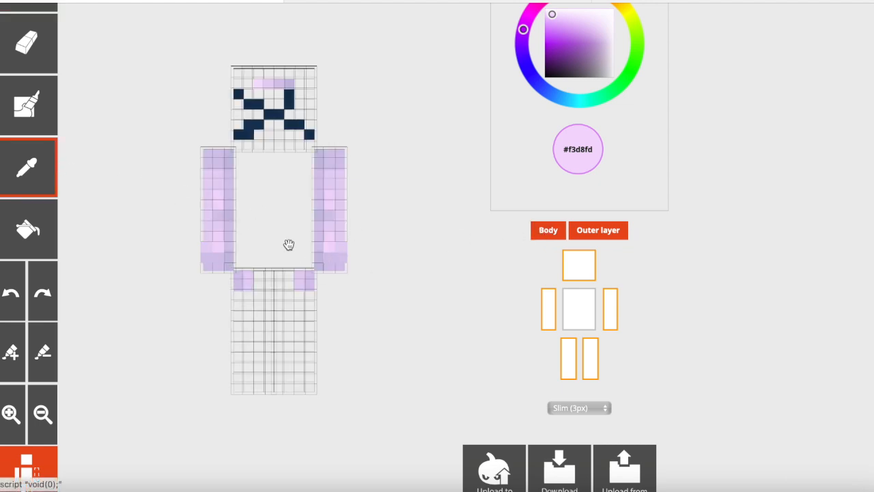
click(328, 226)
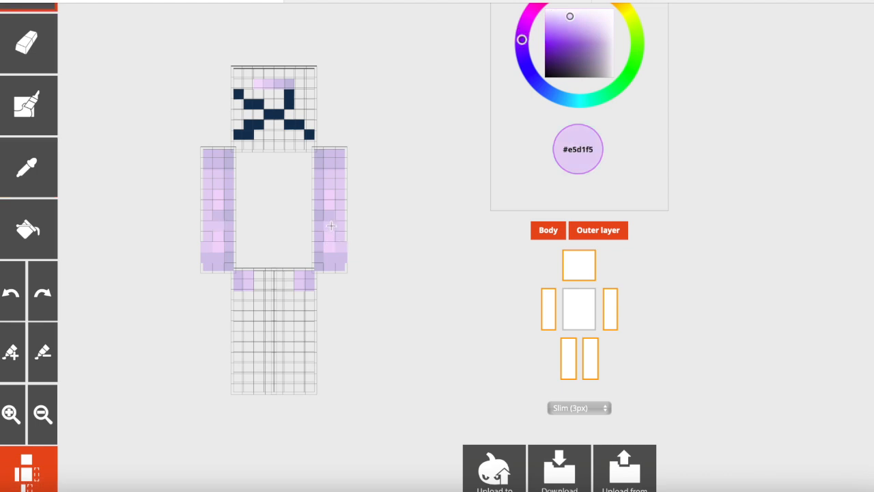
click(547, 233)
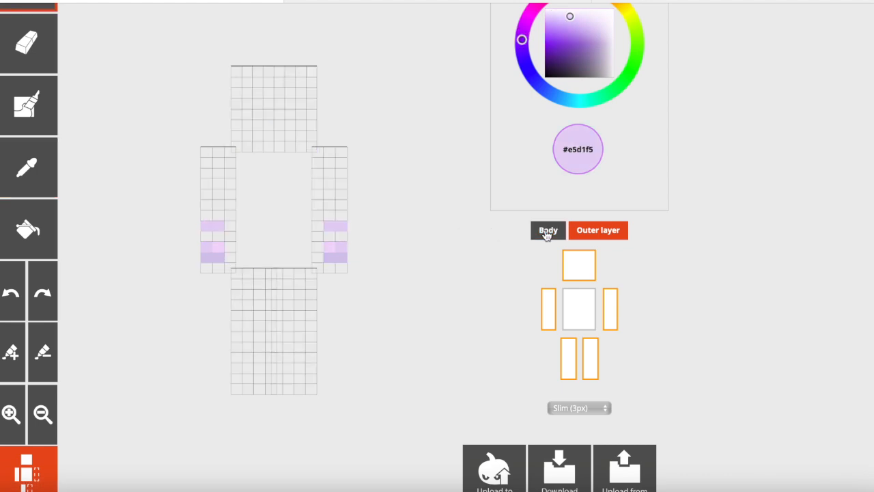
click(547, 232)
click(329, 173)
click(342, 174)
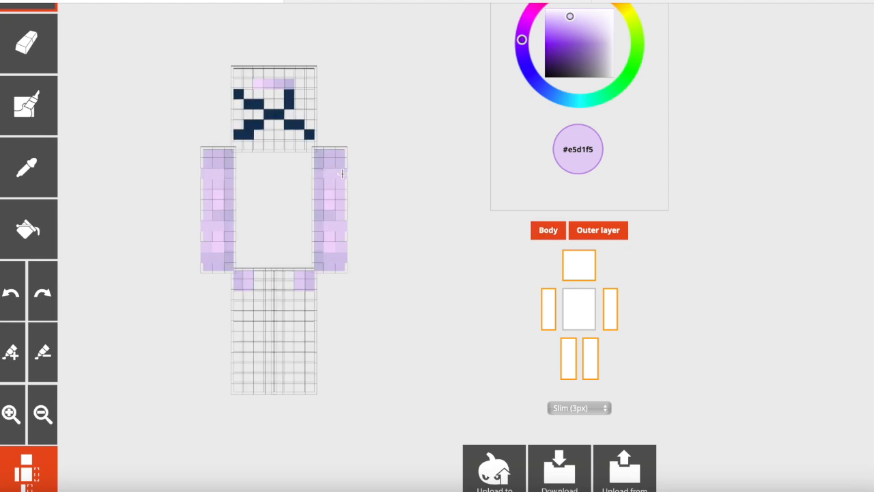
click(547, 232)
click(547, 233)
click(567, 300)
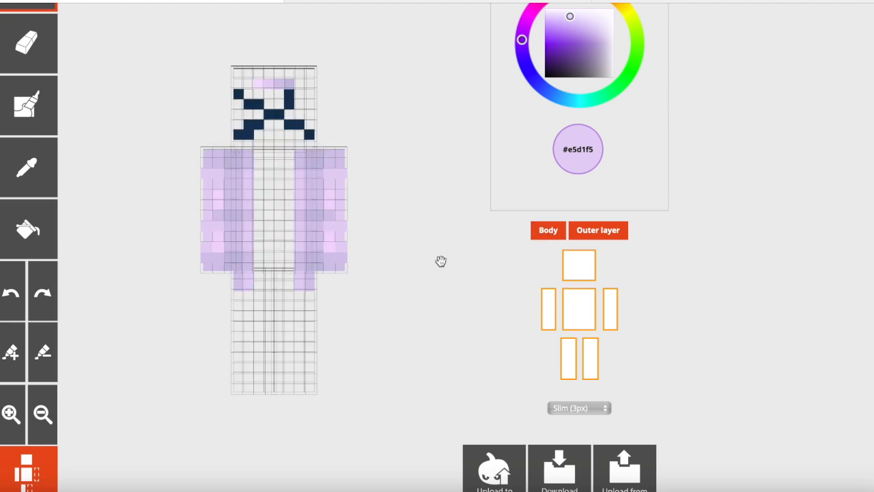
click(43, 179)
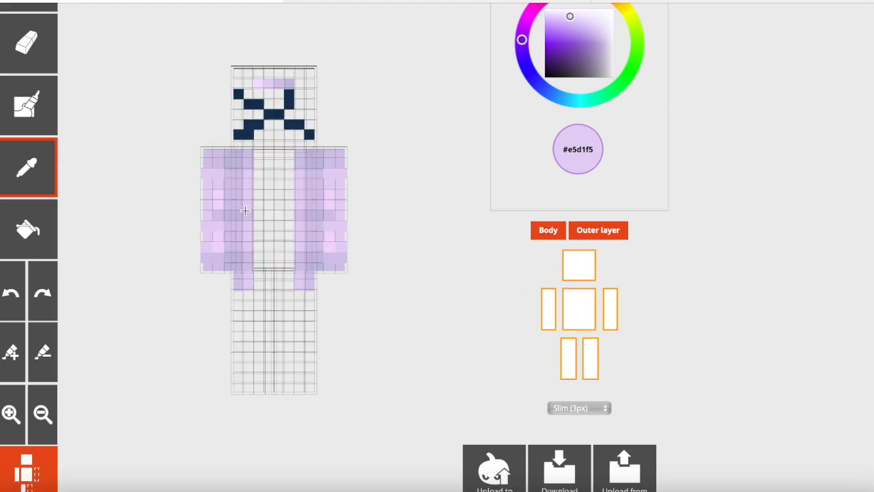
click(598, 230)
click(20, 56)
drag(299, 194, 299, 236)
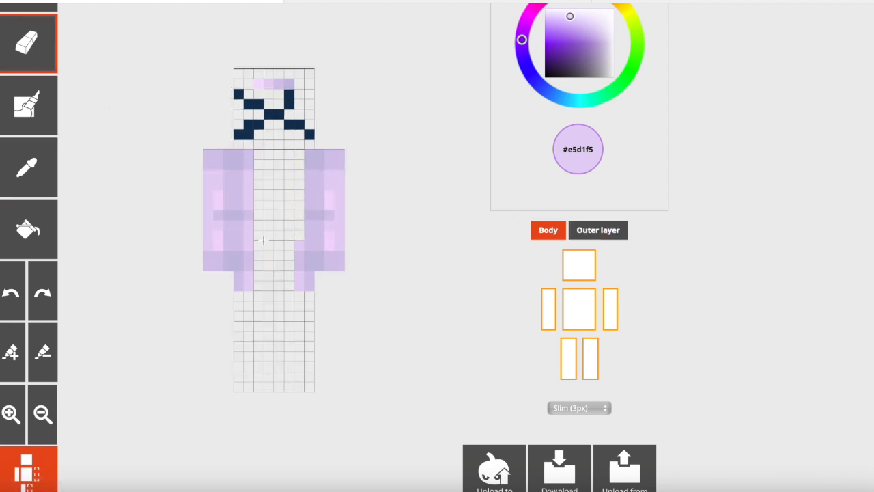
click(10, 281)
click(10, 281)
click(10, 281)
click(10, 281)
click(10, 281)
click(10, 281)
click(10, 280)
click(11, 281)
click(11, 280)
click(605, 231)
Sample #e5d1f5 and paint a raised outer-layer strip down the upper inner edge of both torso strips
click(49, 182)
click(250, 183)
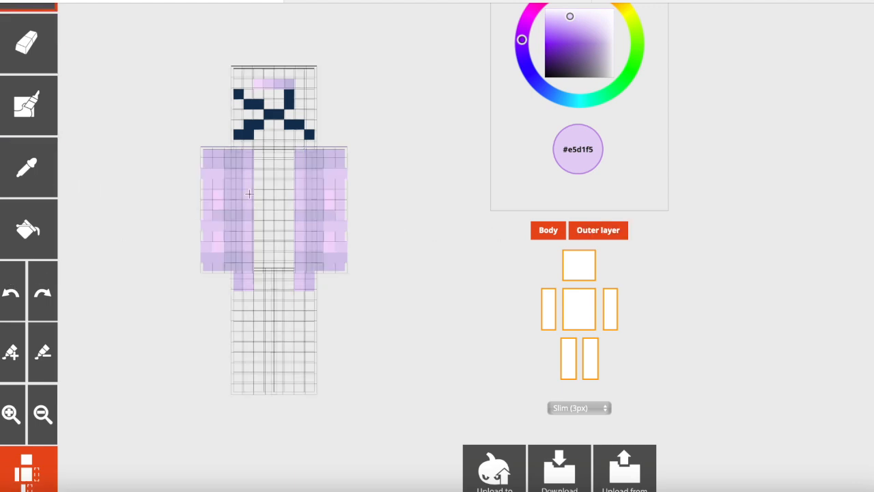
drag(249, 177, 248, 204)
drag(294, 176, 298, 202)
click(549, 230)
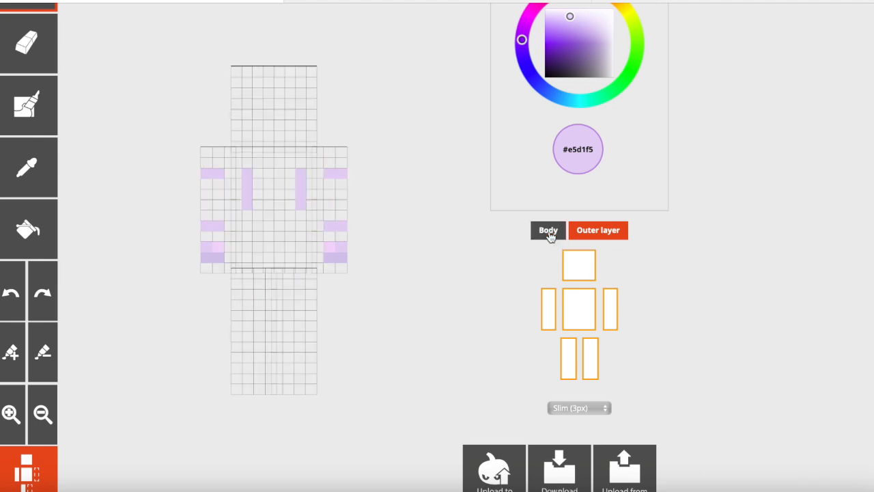
click(549, 232)
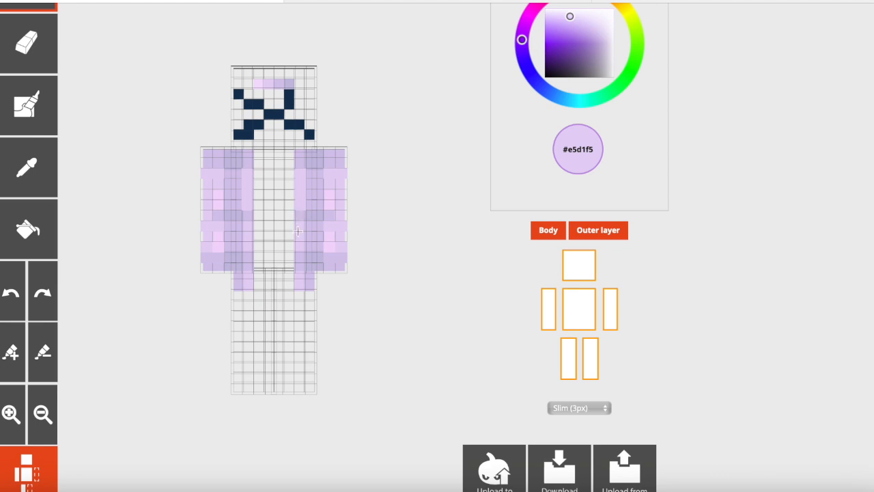
Continue the raised #e5d1f5 edge on the outer layer along the lower torso strips and the leg extensions' inner columns
click(552, 235)
click(552, 235)
click(547, 232)
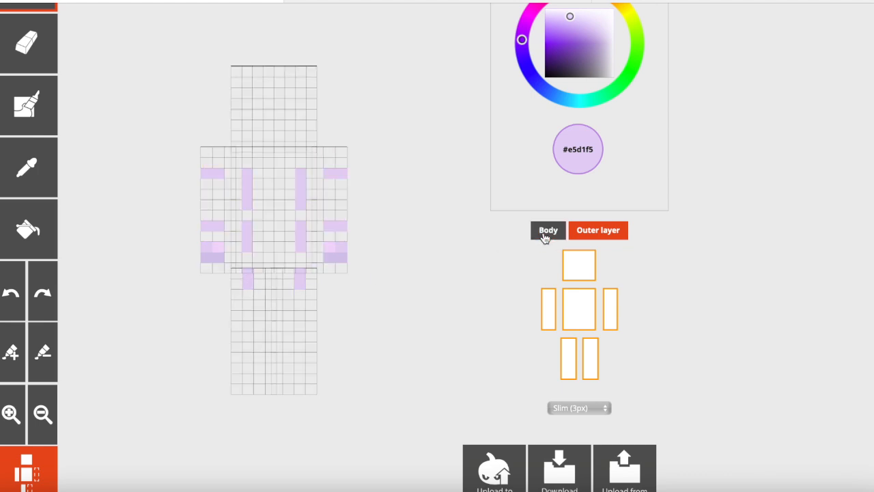
click(545, 237)
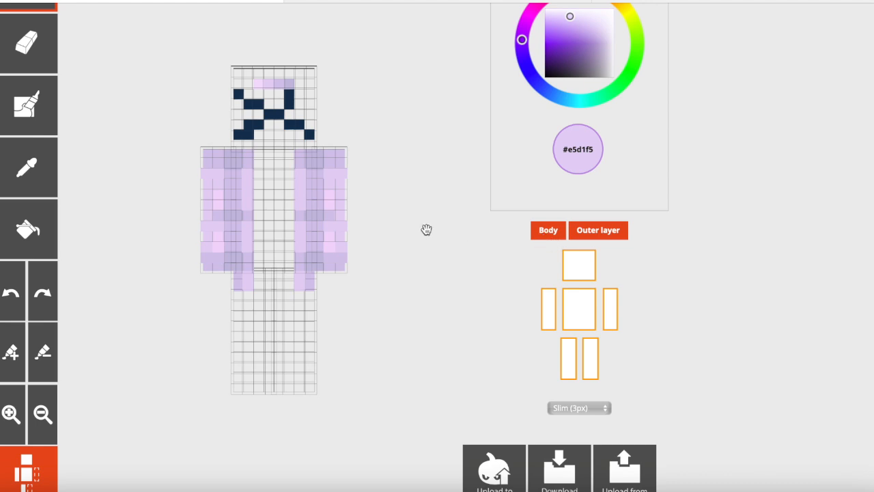
Hide the outer layer, sample #d6c7eb and paint shadow bands at the top, middle and bottom of the arm's outer side
drag(428, 233, 410, 238)
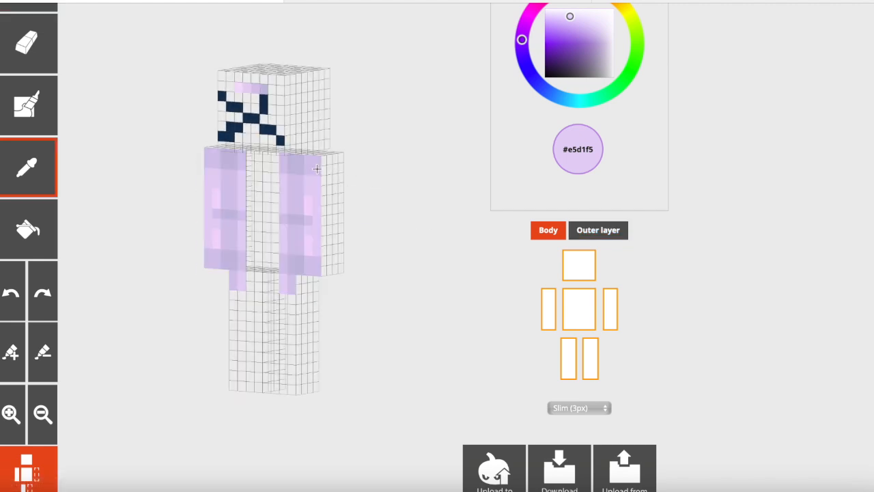
click(315, 165)
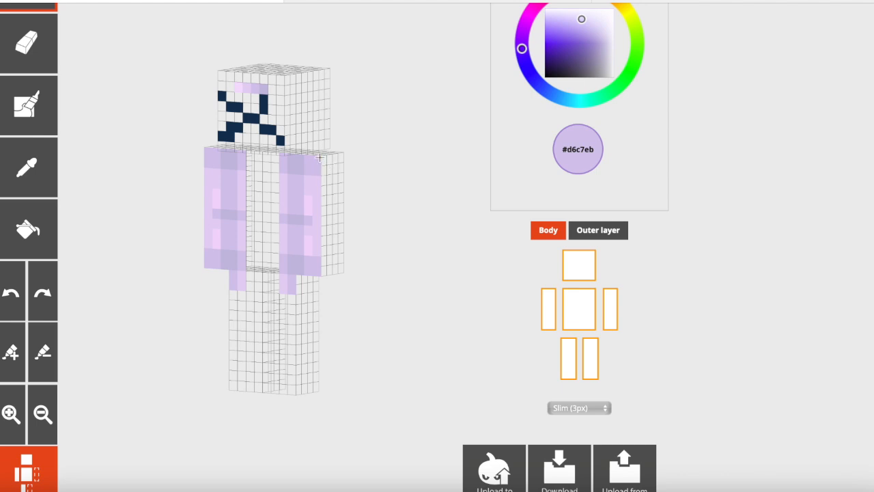
drag(323, 162, 338, 171)
drag(323, 267, 334, 267)
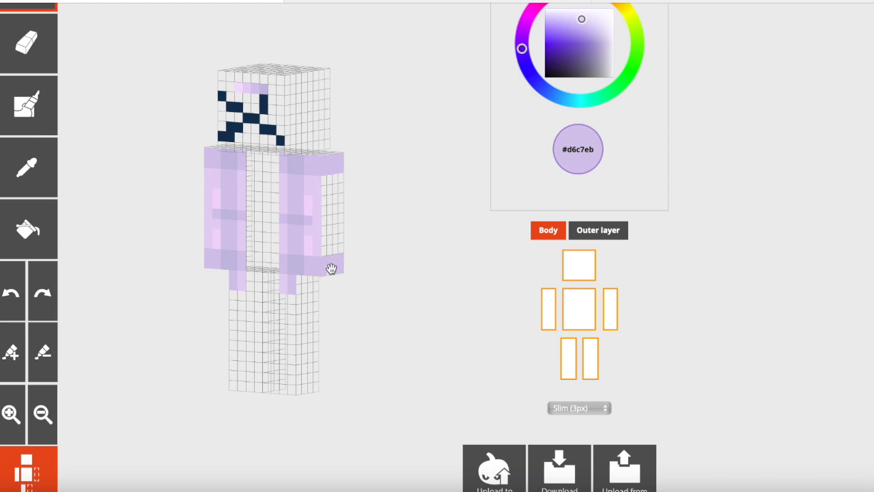
click(330, 220)
Sample #e5d1f5 and fill the remaining blank areas on the arm's outer side
drag(454, 234, 438, 233)
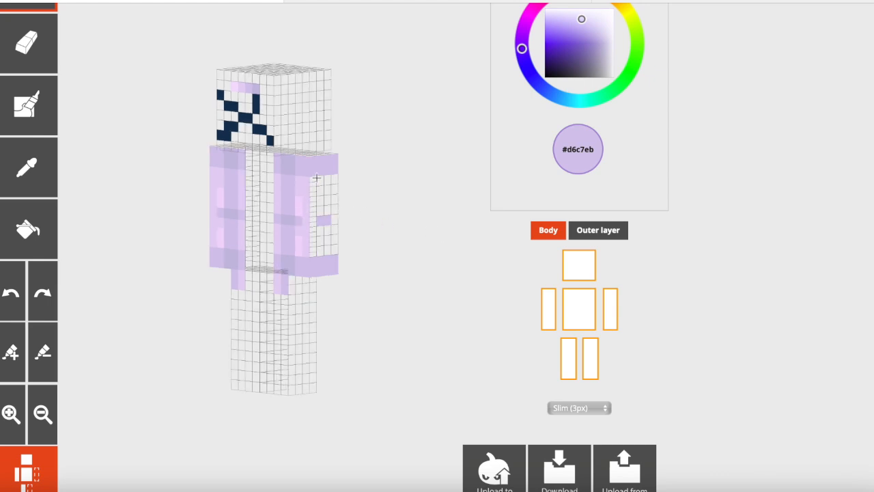
click(46, 183)
click(307, 195)
mouse_move(356, 189)
mouse_down()
mouse_move(314, 193)
mouse_move(329, 190)
mouse_move(304, 209)
mouse_move(312, 220)
mouse_move(328, 217)
mouse_move(311, 246)
mouse_move(304, 233)
mouse_move(305, 250)
mouse_move(334, 250)
mouse_up()
Sample #f3d8fd and add highlights above and below the middle fold on the arm's outer side
click(54, 189)
click(306, 210)
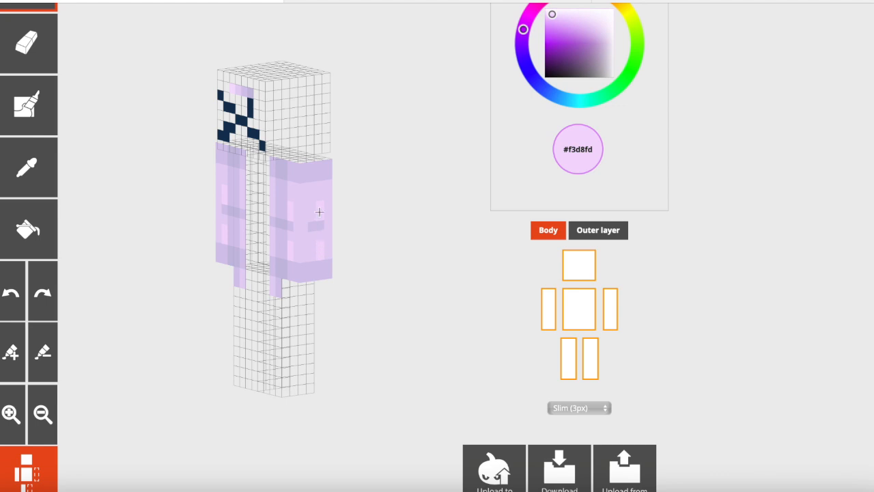
drag(343, 225, 267, 211)
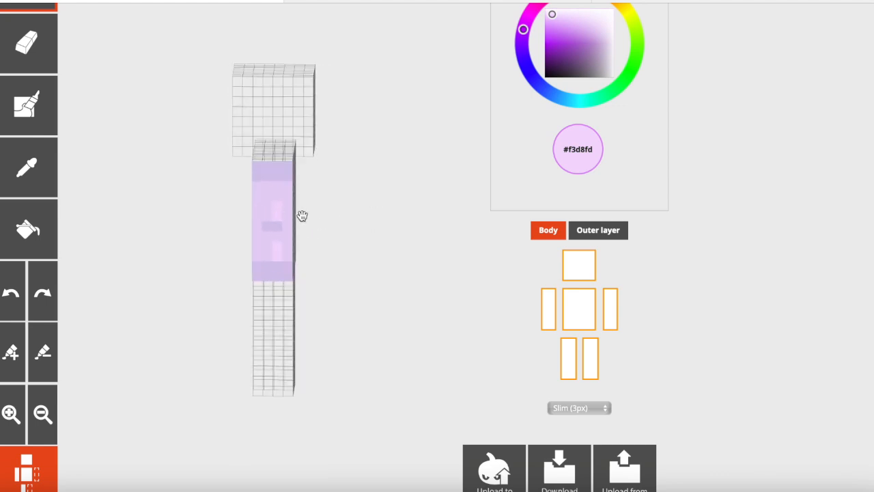
drag(182, 236, 241, 233)
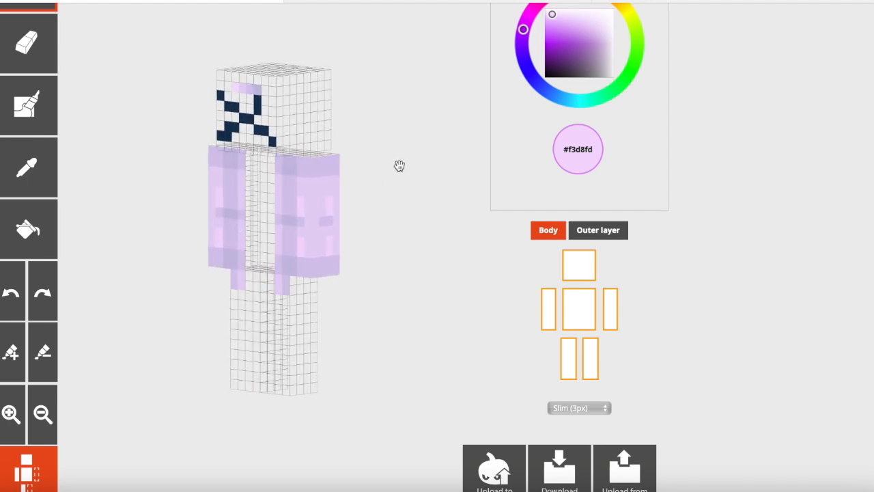
Show the outer layer, sample #e5d1f5 and continue the sleeve's upper and middle fold bands across the arm's outer side
click(28, 168)
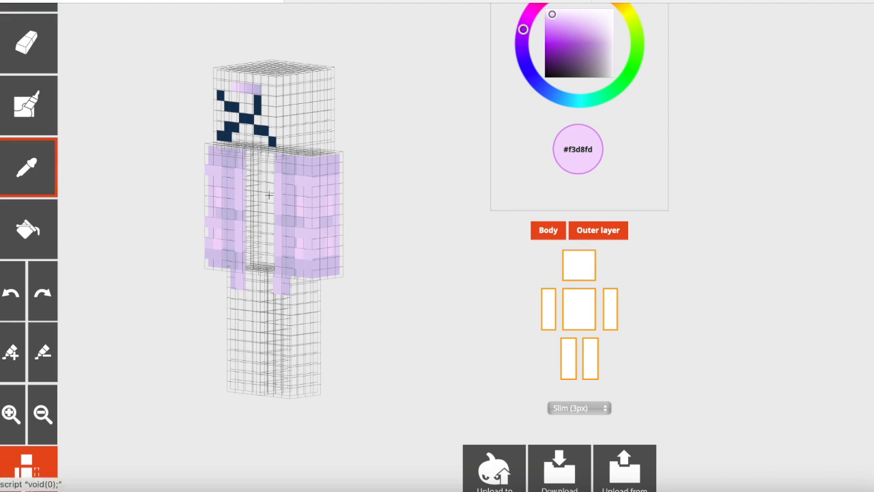
click(307, 181)
drag(310, 182, 338, 180)
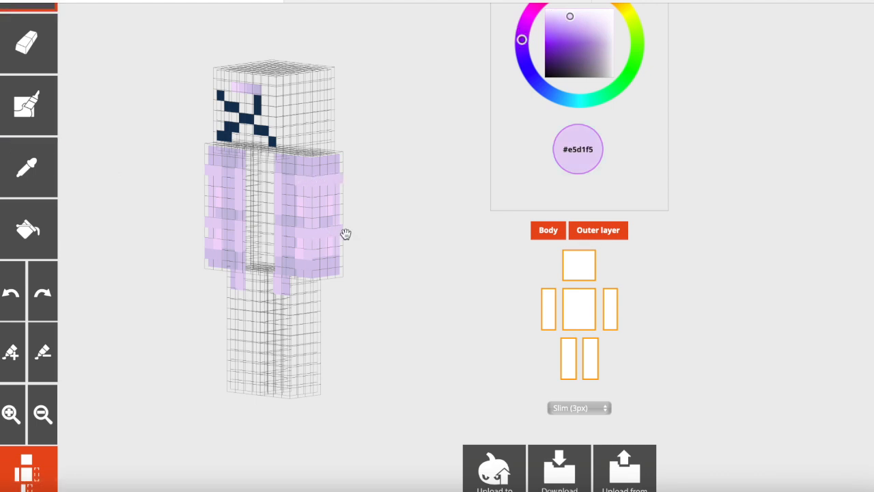
Sample #f3d8fd for a highlight above the cuff, and extend the cuff band around the arm's outer side in #d6c7eb
click(28, 168)
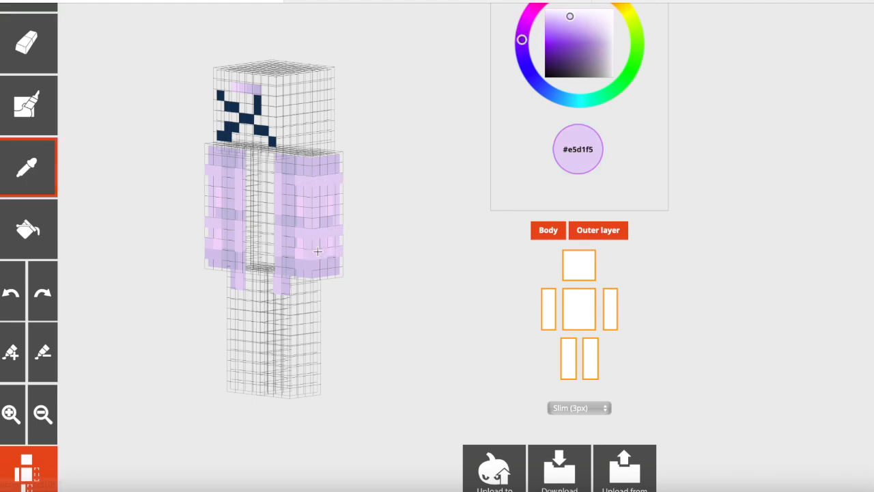
click(331, 252)
click(28, 168)
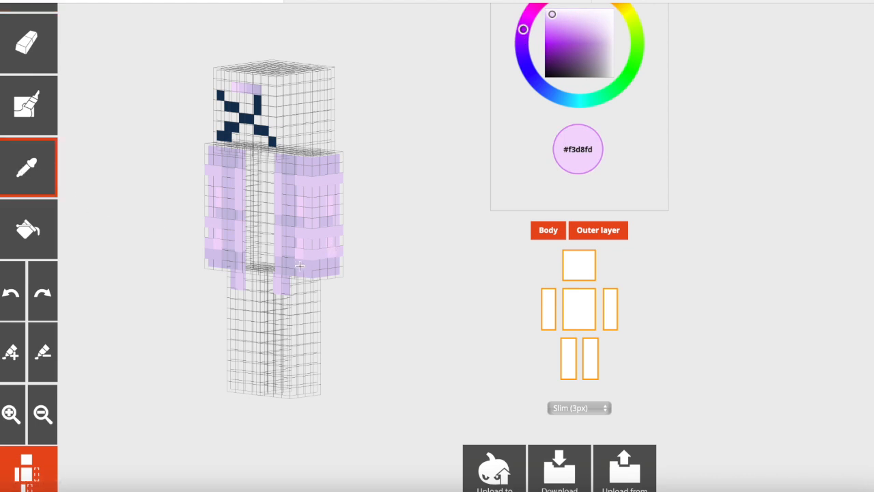
click(298, 266)
click(550, 232)
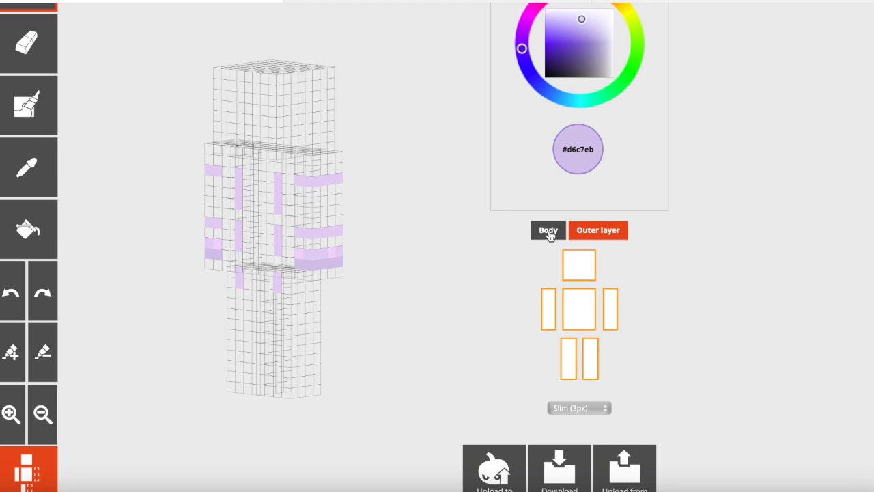
click(551, 232)
Hide the outer layer and head, sample #d6c7eb and paint the shoulder tops' outer columns and the torso strips' inner columns
click(598, 230)
click(579, 265)
click(28, 168)
click(218, 175)
mouse_move(219, 168)
mouse_down()
mouse_move(218, 151)
mouse_move(211, 170)
mouse_move(248, 148)
mouse_up()
drag(300, 164, 300, 148)
click(210, 153)
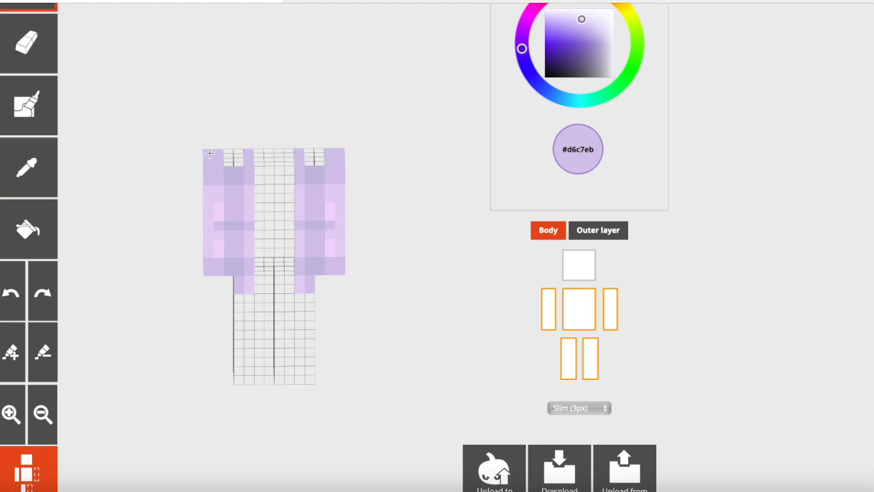
Sample #c6bde0 and fill the blank columns where the arm tops meet the torso top
click(28, 168)
click(228, 175)
drag(228, 152, 241, 166)
drag(313, 164, 311, 152)
Sample #d6c7eb and paint the outer edges of both arms' undersides, leaving the centre open
mouse_move(150, 387)
mouse_down()
mouse_move(177, 360)
mouse_move(184, 286)
mouse_move(196, 267)
mouse_up()
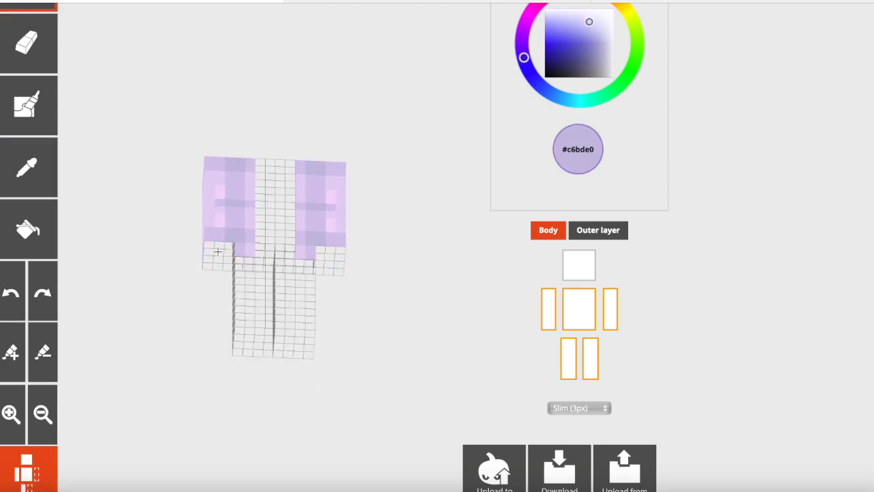
click(28, 168)
click(219, 238)
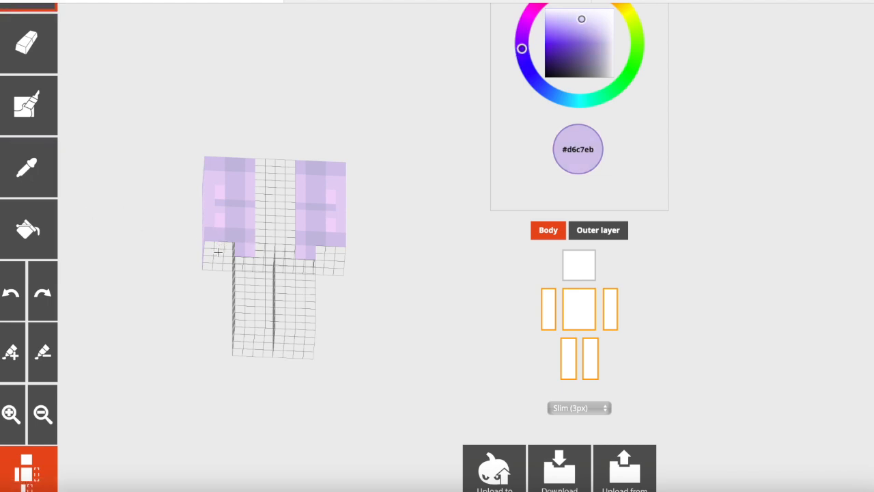
mouse_move(200, 271)
mouse_down()
mouse_move(205, 248)
mouse_move(216, 248)
mouse_move(209, 271)
mouse_move(217, 267)
mouse_up()
Sample #c6bde0 and paint the inner column of both arms' undersides, and show the outer layer and head again
click(34, 190)
click(237, 237)
drag(229, 246, 224, 267)
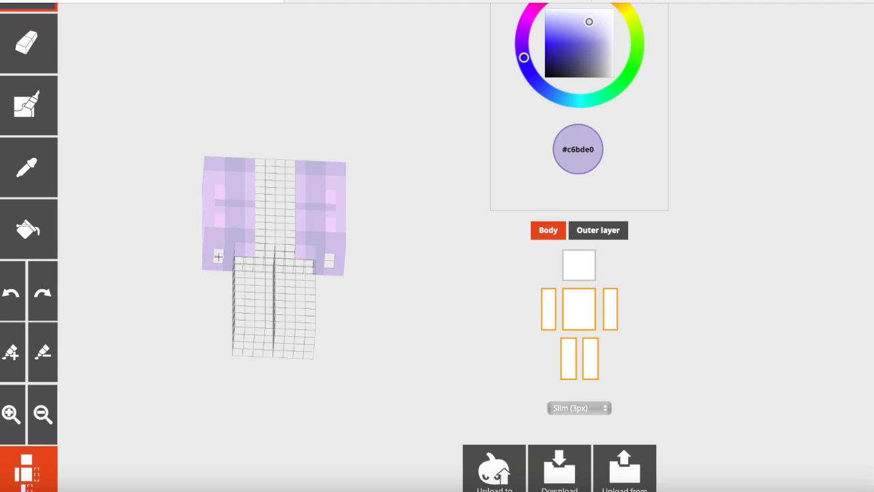
click(575, 233)
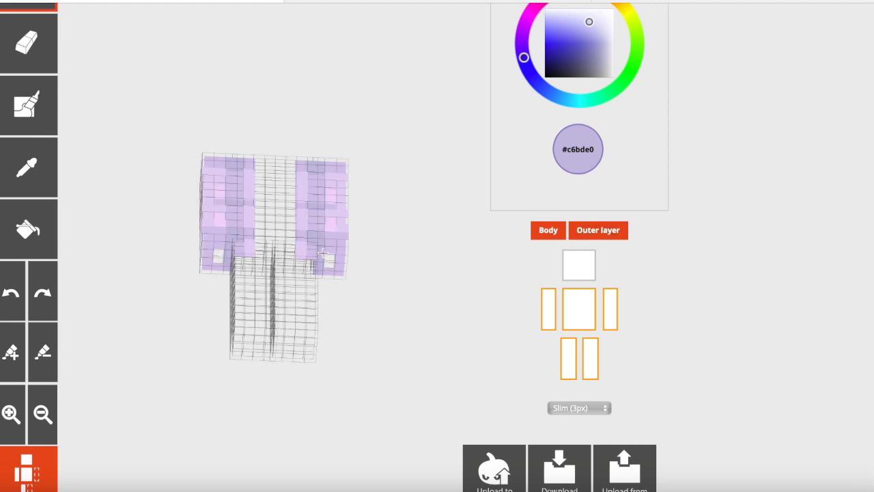
click(568, 269)
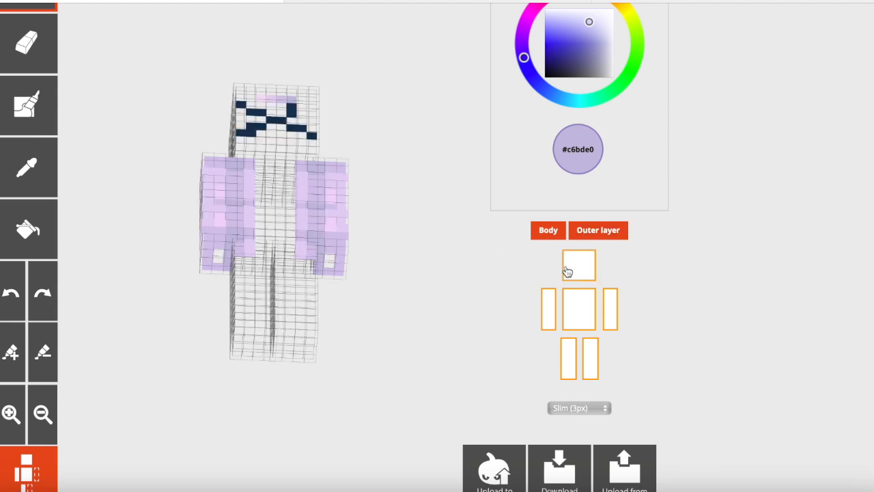
Hide the outer layer, sample #d6c7eb and extend the jacket hem around the legs' outer sides, and show the outer layer again
click(607, 232)
drag(295, 316, 332, 300)
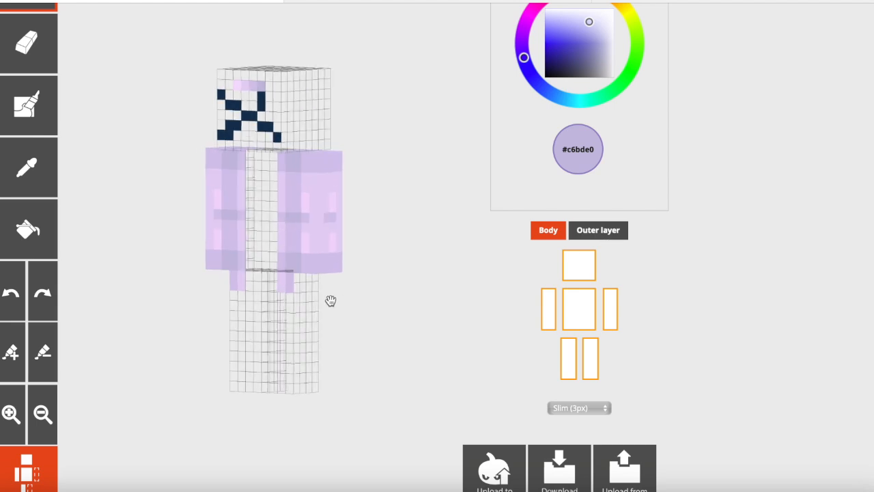
click(27, 168)
click(291, 276)
drag(291, 276, 318, 291)
click(591, 236)
mouse_move(196, 306)
mouse_down()
mouse_move(228, 308)
mouse_move(209, 314)
mouse_up()
drag(455, 263, 455, 260)
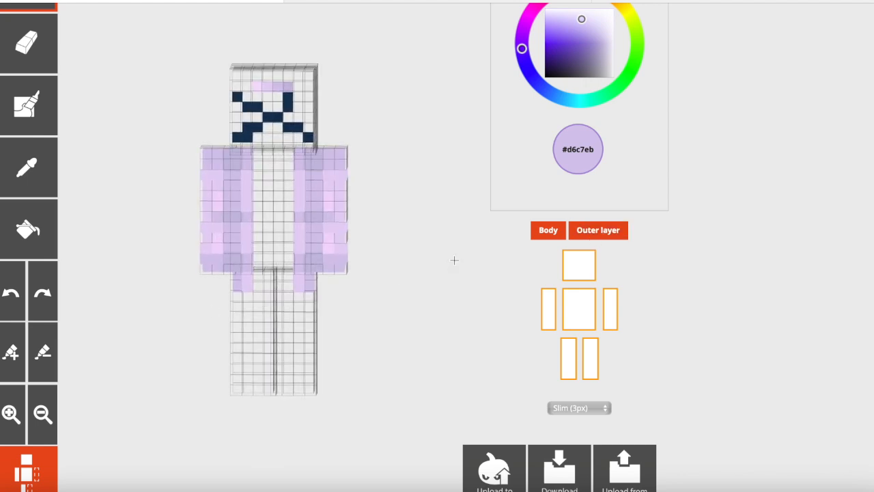
Examine the jacket's front, sides and blank back with the outer layer shown and hidden
click(593, 234)
drag(174, 187, 336, 166)
drag(441, 223, 221, 202)
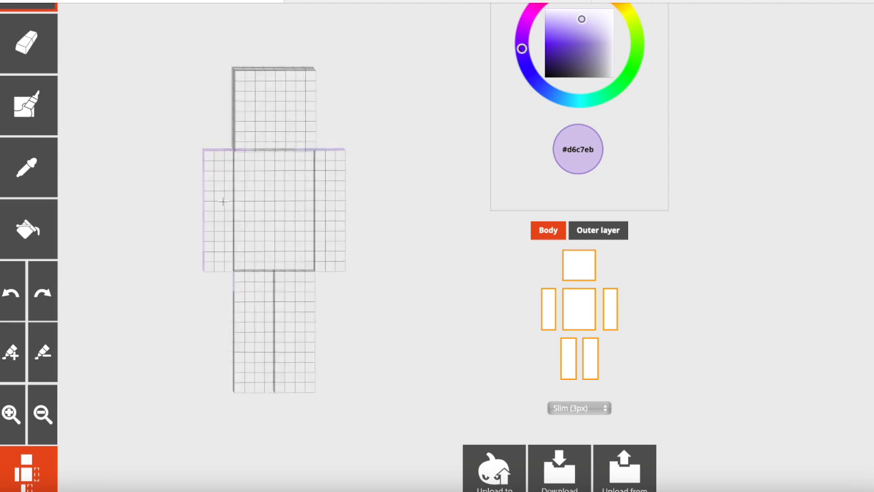
drag(168, 194, 429, 198)
click(598, 230)
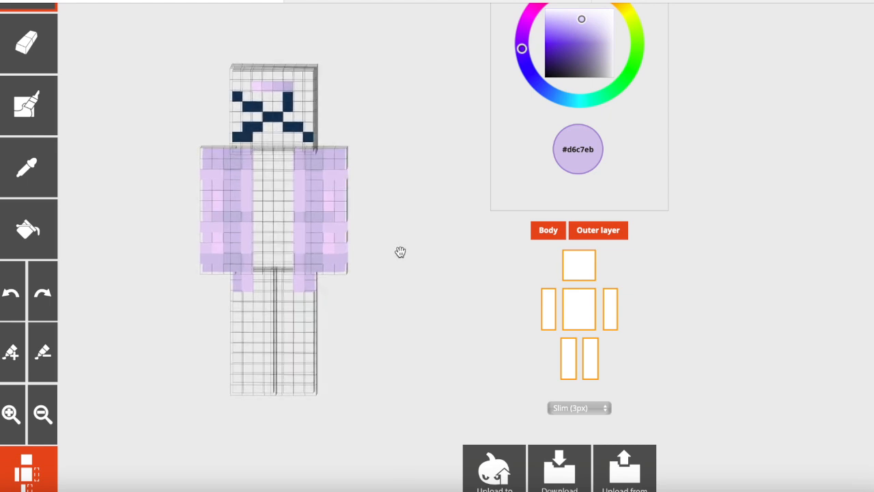
drag(401, 254, 205, 264)
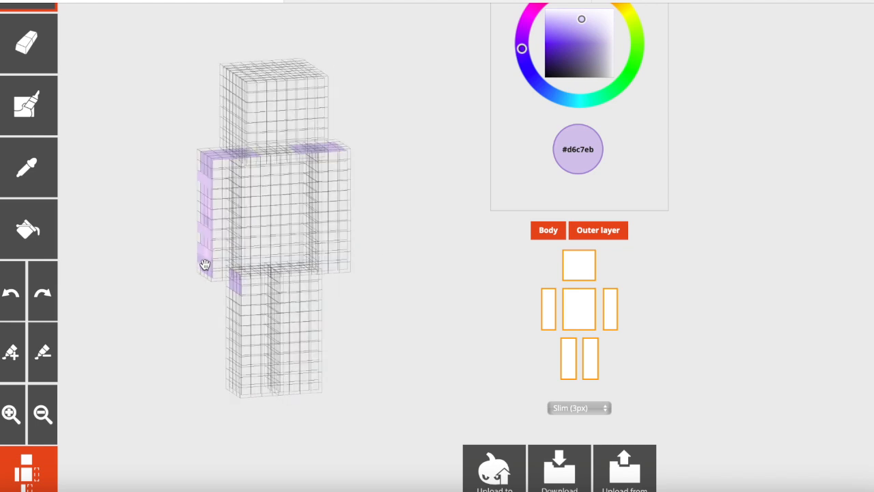
click(603, 236)
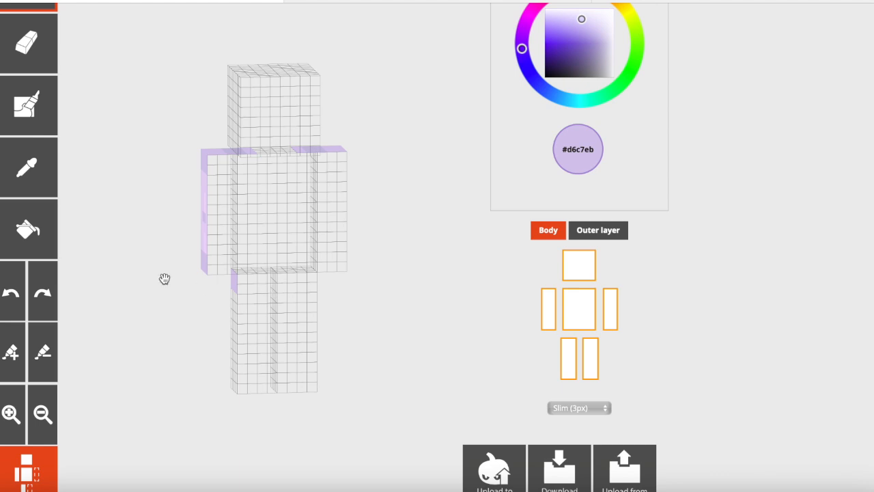
drag(182, 281, 324, 285)
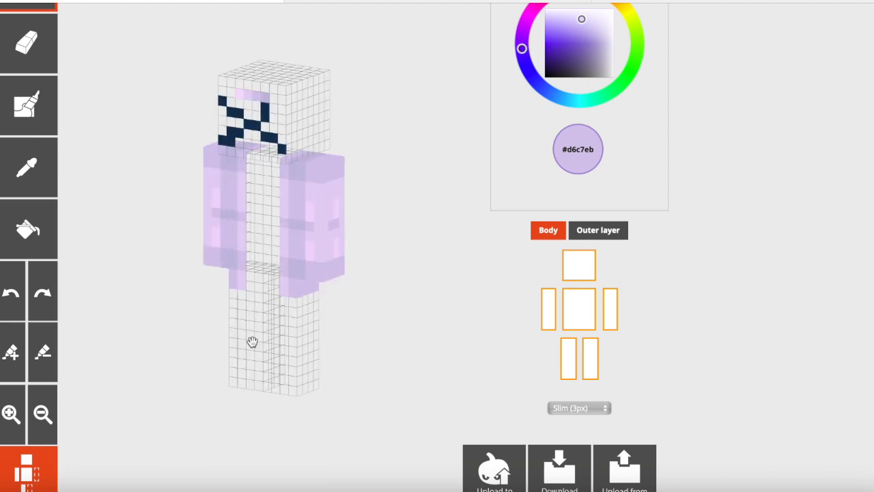
Hide both arms, sample #c6bde0 and paint dark bands across the torso side's top, middle and lower rows
click(550, 314)
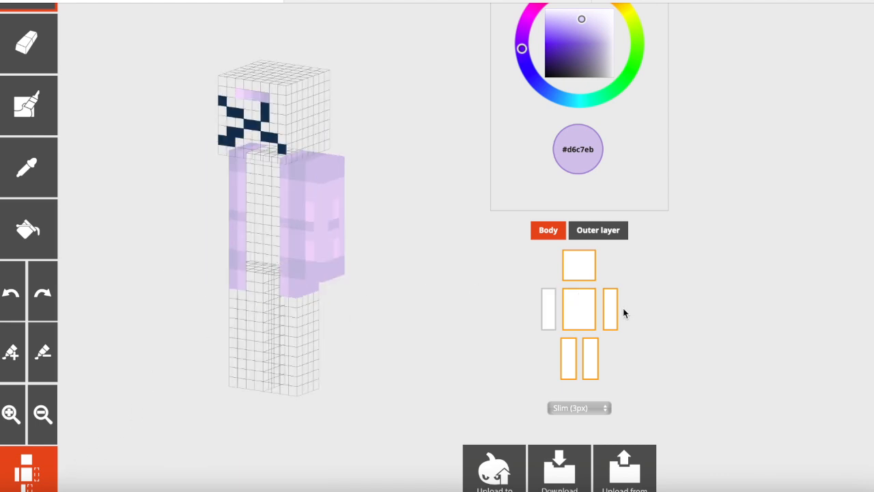
click(610, 309)
click(28, 168)
click(294, 161)
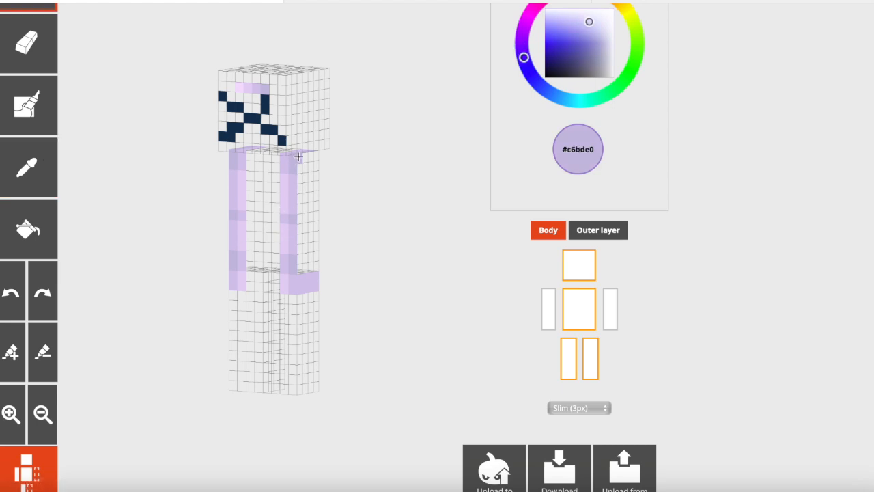
drag(301, 160, 299, 169)
drag(300, 219, 319, 218)
mouse_move(309, 268)
mouse_down()
mouse_move(301, 259)
mouse_move(316, 258)
mouse_up()
Sample #d6c7eb and fill the gaps between the dark bands on the torso's side
click(53, 180)
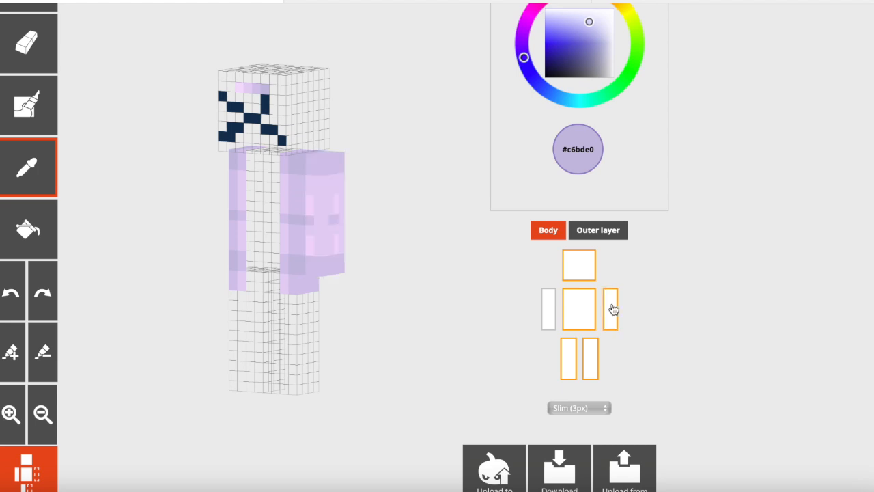
click(297, 184)
mouse_move(316, 177)
mouse_down()
mouse_move(306, 200)
mouse_move(328, 207)
mouse_move(302, 246)
mouse_up()
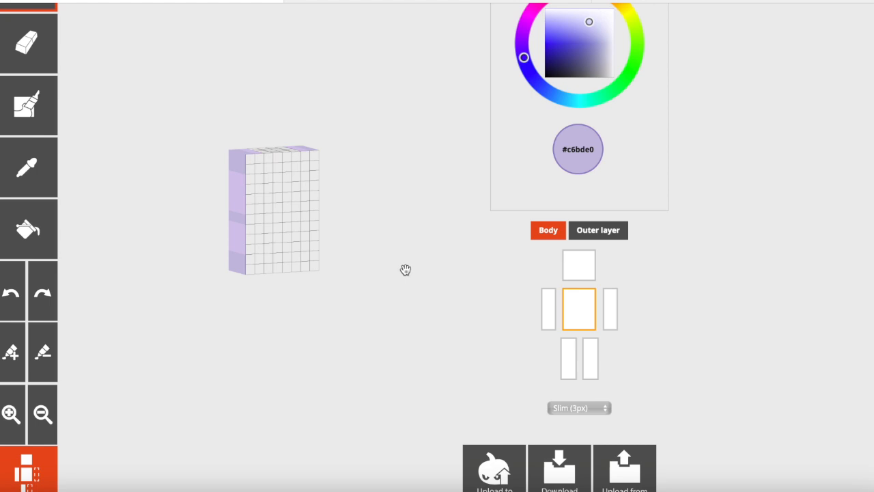
Isolate the torso, sample #c6bde0 and continue the top, middle and lower bands onto the back's two outer columns
click(15, 159)
click(239, 157)
drag(249, 158, 250, 170)
drag(314, 157, 314, 168)
click(314, 215)
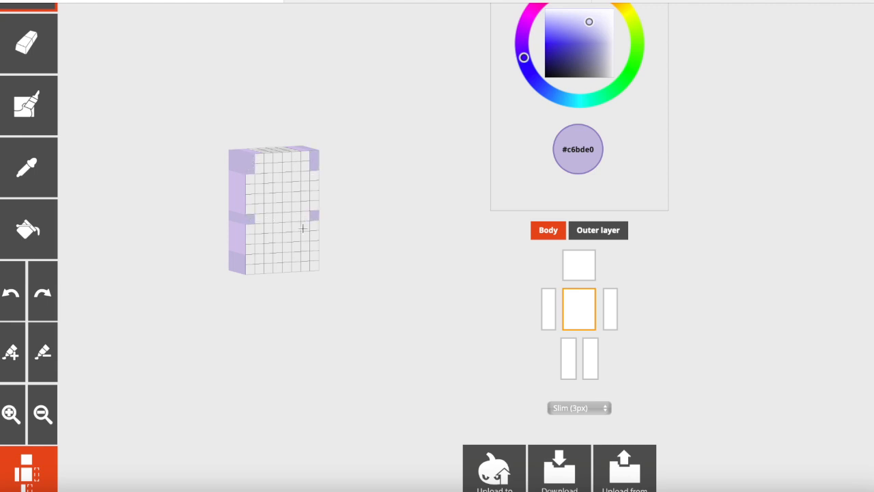
drag(249, 262, 249, 268)
drag(314, 256, 314, 266)
Sample #d6c7eb and fill the gaps between the bands in the back's two outer columns
click(22, 166)
click(244, 189)
drag(247, 178, 250, 252)
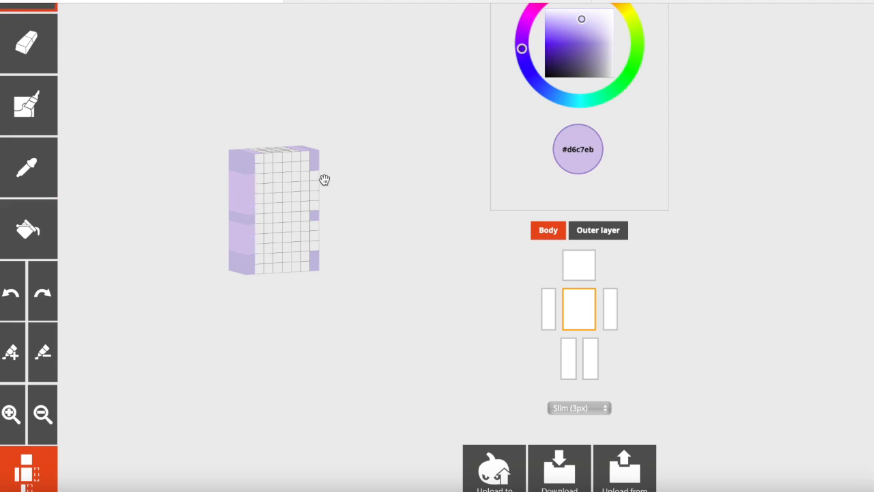
mouse_move(313, 176)
mouse_down()
mouse_move(315, 245)
mouse_move(121, 236)
mouse_up()
Sample the jacket's fold colours and continue the front strips' columns onto the torso's underside
click(27, 168)
click(239, 232)
drag(238, 244, 238, 266)
click(28, 168)
click(250, 229)
mouse_move(309, 244)
mouse_down()
mouse_move(308, 268)
mouse_move(299, 269)
mouse_up()
mouse_move(362, 258)
mouse_down()
mouse_move(187, 260)
mouse_move(142, 282)
mouse_up()
mouse_move(171, 216)
mouse_down()
mouse_move(168, 285)
mouse_move(167, 269)
mouse_up()
Show the head, both arms and both legs again and turn the model to its back
click(579, 265)
click(548, 309)
click(612, 317)
click(591, 356)
click(570, 356)
drag(404, 298, 402, 275)
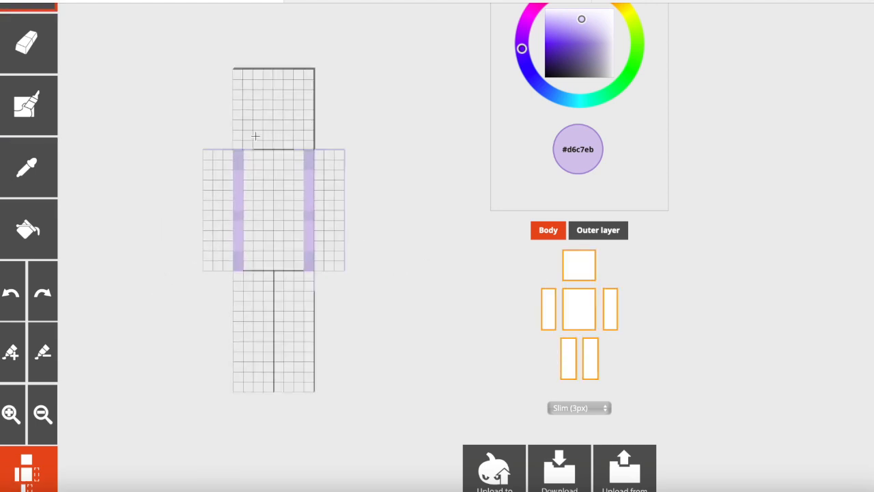
Sample #d6c7eb and paint a two-row band across the upper back plus one pixel inward from each middle band
click(27, 168)
click(237, 179)
mouse_move(260, 156)
mouse_down()
mouse_move(305, 161)
mouse_move(251, 166)
mouse_up()
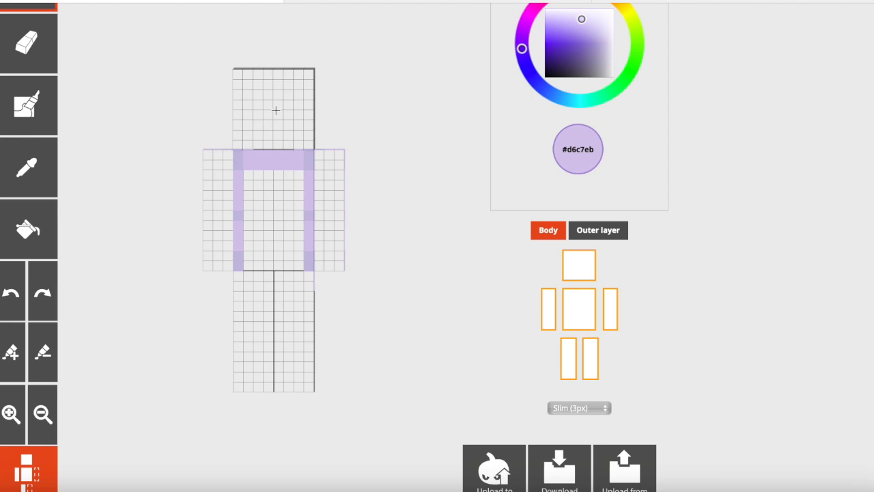
click(249, 216)
drag(174, 246, 98, 197)
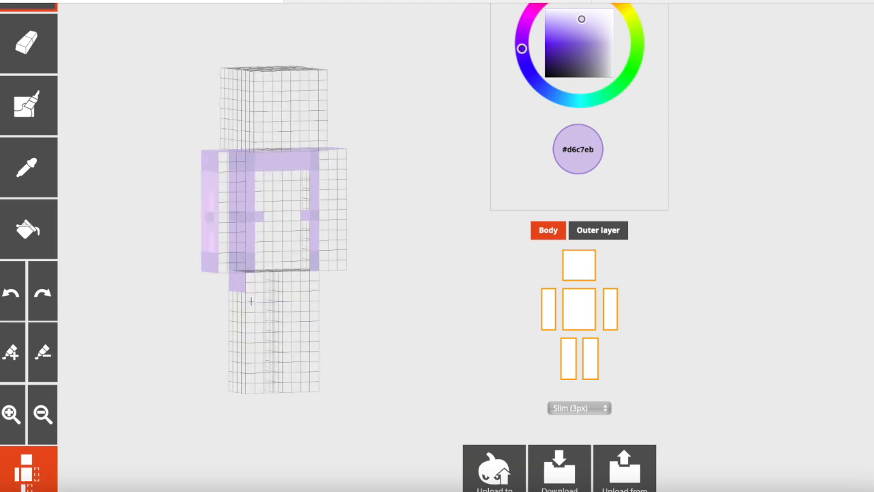
mouse_move(305, 260)
mouse_down()
mouse_move(256, 261)
mouse_move(304, 263)
mouse_up()
click(15, 289)
click(16, 287)
click(17, 287)
click(17, 287)
click(17, 286)
click(17, 287)
click(17, 287)
click(13, 288)
Extend the back's outer columns two rows onto the legs in #d6c7eb and paint a one-row hem below and between them
drag(250, 278, 250, 287)
drag(361, 280, 329, 279)
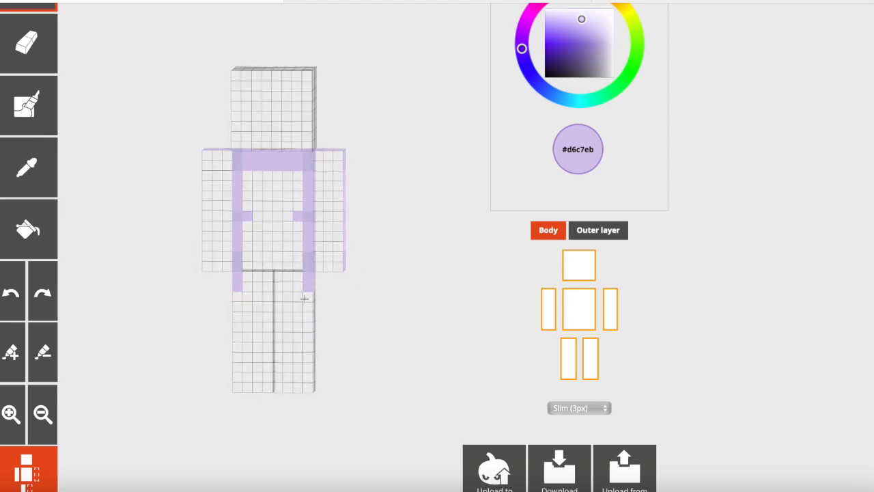
drag(297, 297, 262, 298)
drag(203, 283, 258, 292)
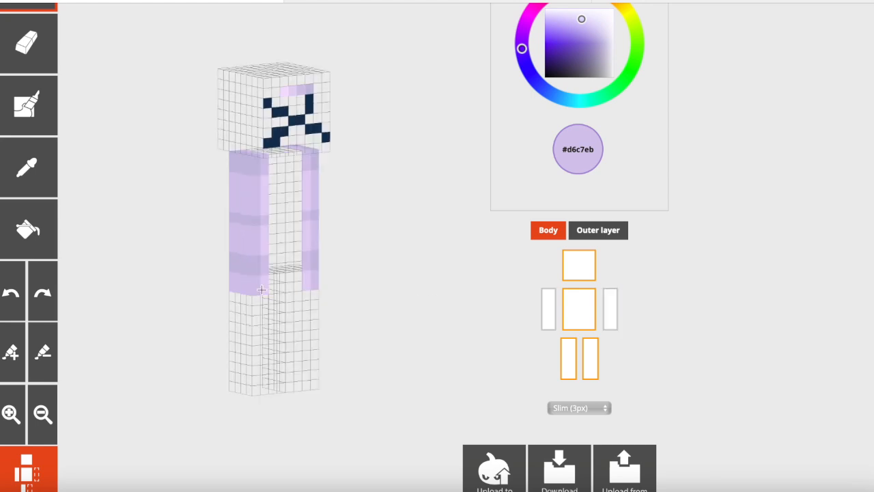
Sample #e5d1f5 from the front strip and fill the blank centre of the jacket's back down to the hem
click(27, 167)
click(269, 186)
drag(183, 209, 340, 204)
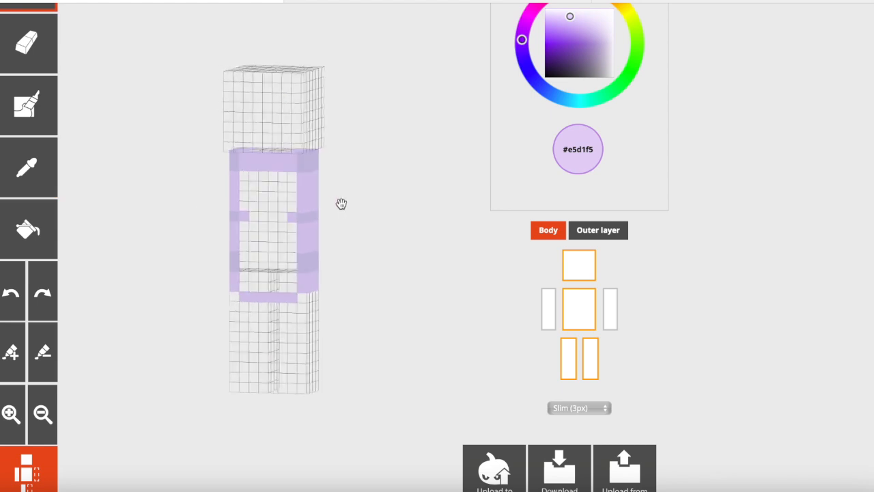
mouse_move(299, 181)
mouse_down()
mouse_move(248, 180)
mouse_move(297, 197)
mouse_move(260, 201)
mouse_move(287, 194)
mouse_move(264, 228)
mouse_move(263, 218)
mouse_up()
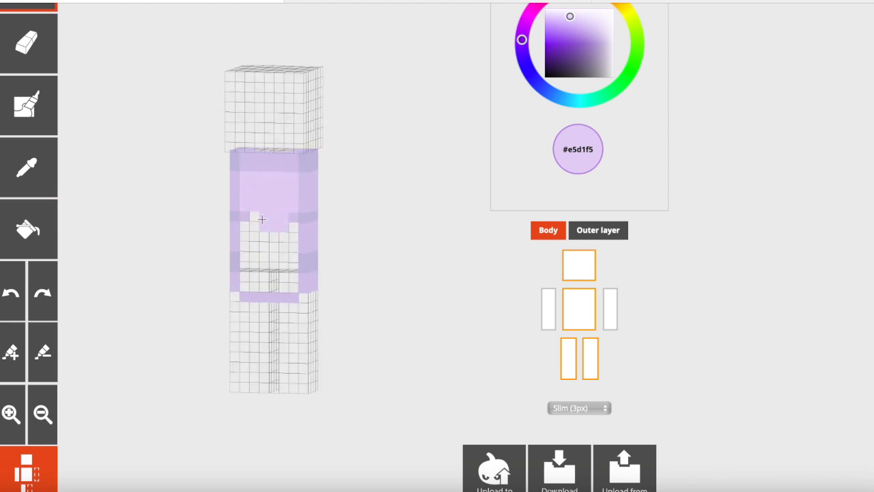
Sample #c6bde0, draw two five-pixel vertical folds up from the back hem, and show the head and arms again
click(27, 167)
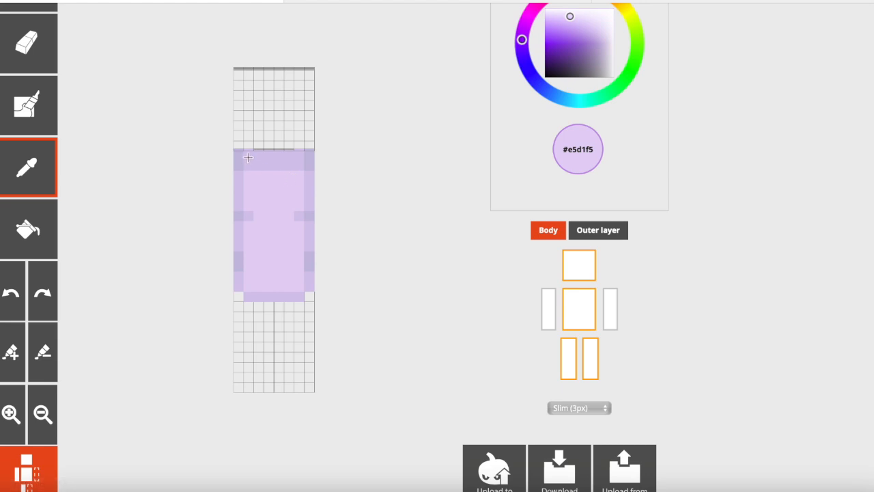
click(240, 164)
click(592, 272)
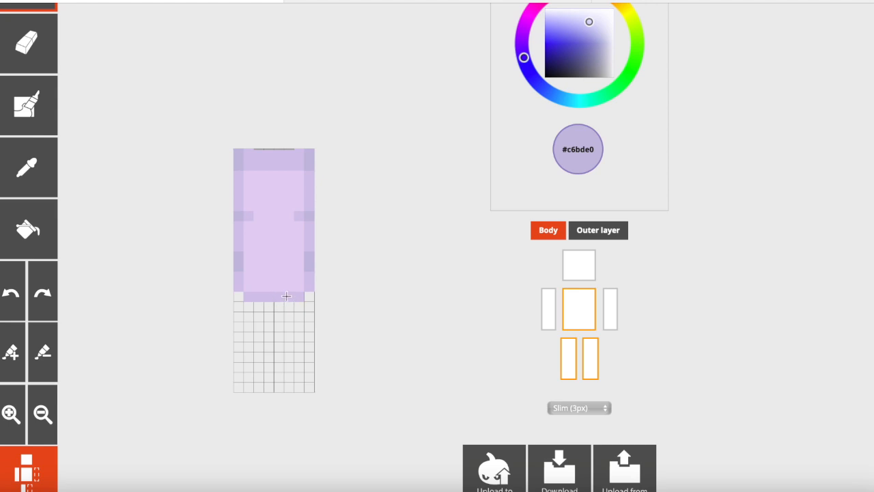
drag(290, 294, 289, 275)
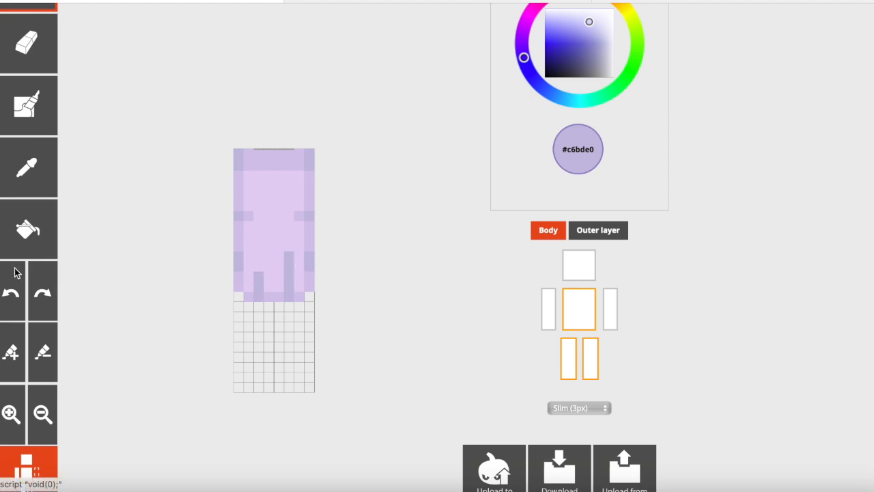
drag(154, 272, 205, 272)
click(548, 304)
click(569, 277)
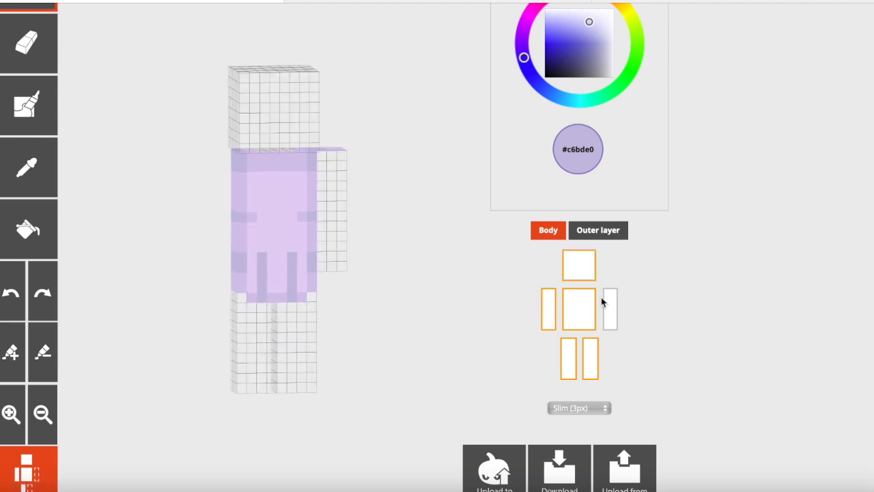
click(611, 318)
drag(442, 302, 423, 302)
Sample #d6c7eb, lighten the upper two pixels of both back folds and extend each fold one pixel upward
key(i)
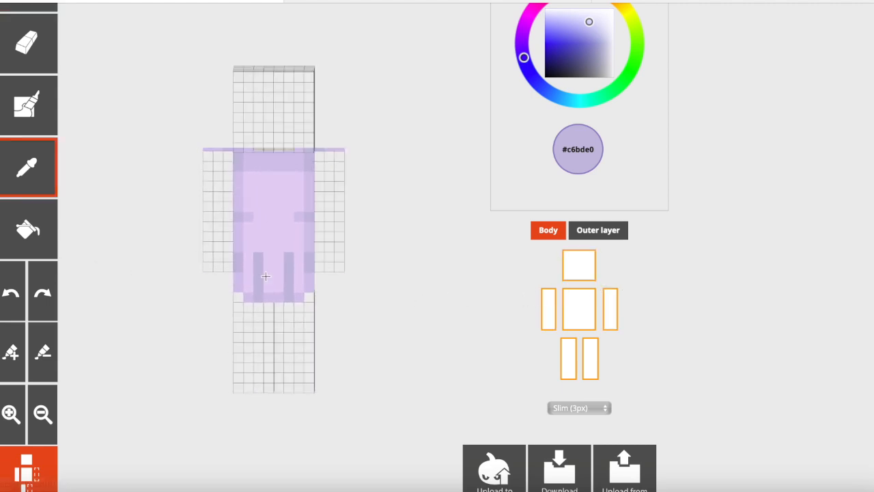
click(239, 247)
key(b)
mouse_move(258, 269)
mouse_down()
mouse_move(258, 246)
mouse_move(287, 270)
mouse_up()
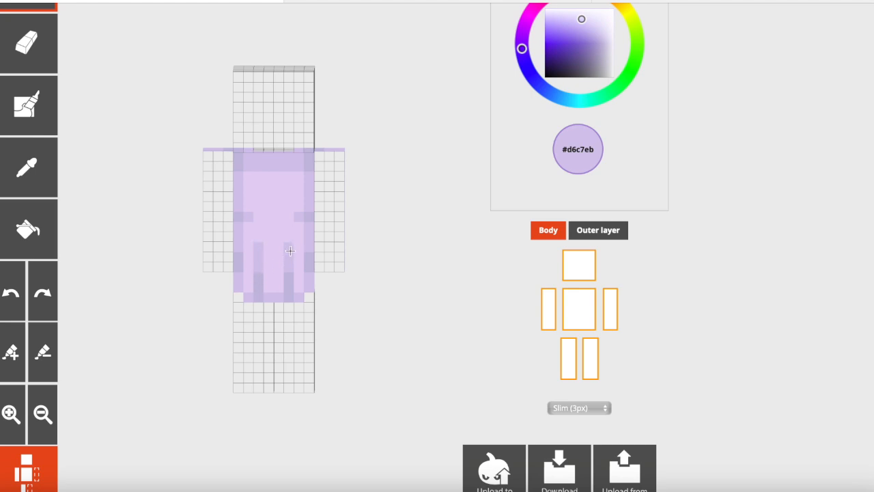
drag(213, 294, 274, 288)
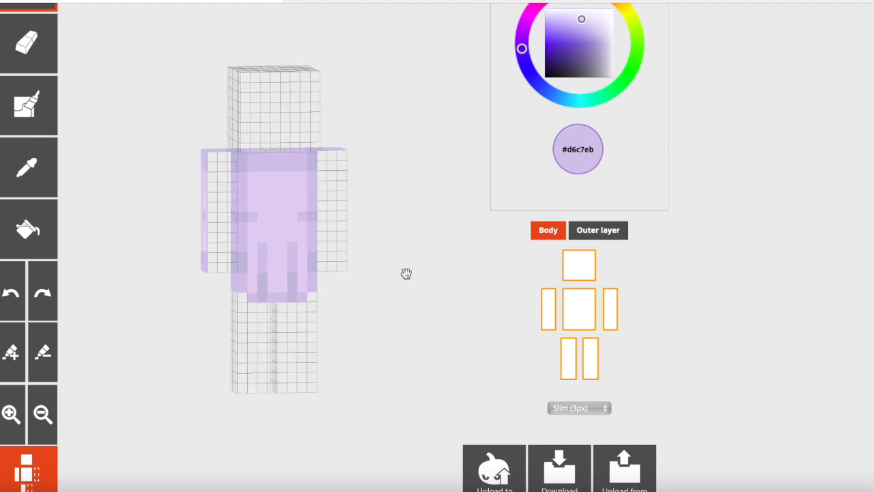
Sample the highlight colour #f3d8fd from the sleeve and paint a two-pixel-wide highlight in the centre of the upper back
click(615, 234)
click(617, 234)
drag(331, 251, 308, 230)
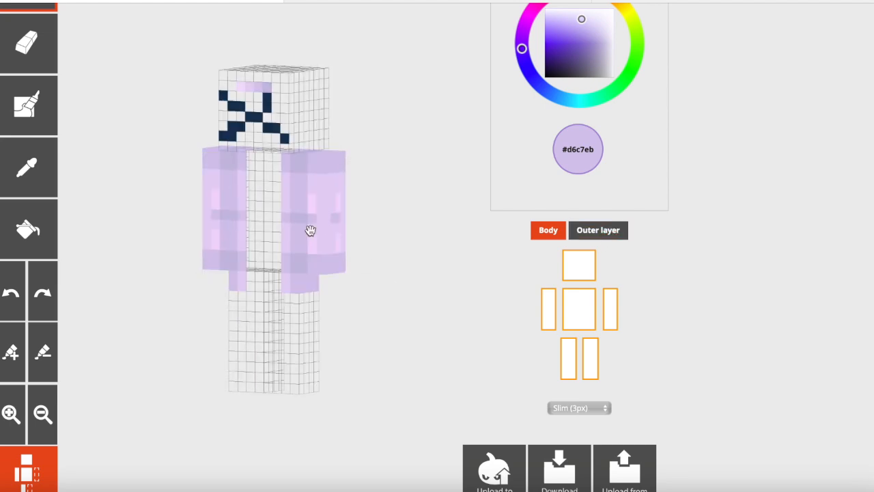
click(38, 177)
click(215, 199)
drag(215, 198, 277, 223)
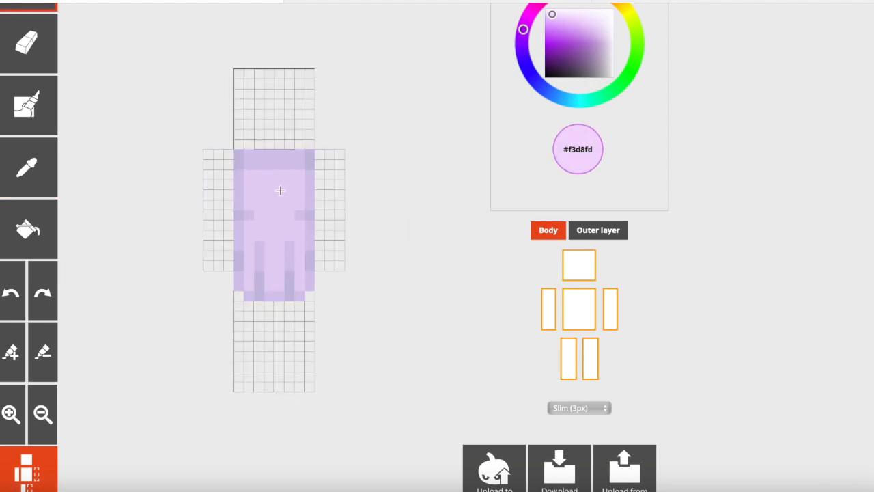
click(273, 187)
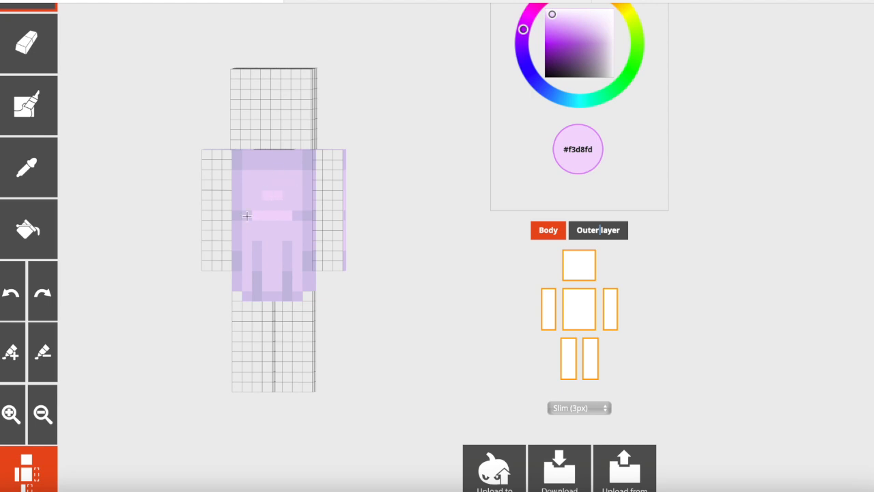
Undo the highlight row across the middle of the back
click(13, 309)
click(15, 307)
click(9, 292)
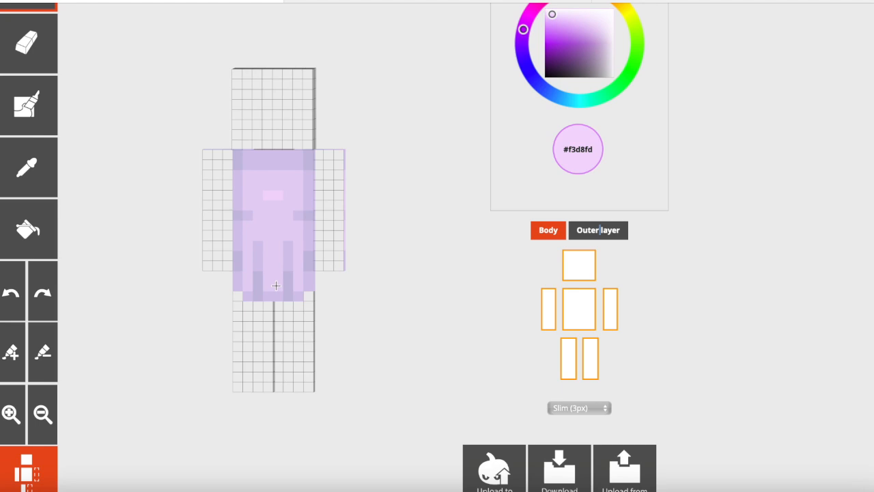
drag(178, 277, 183, 279)
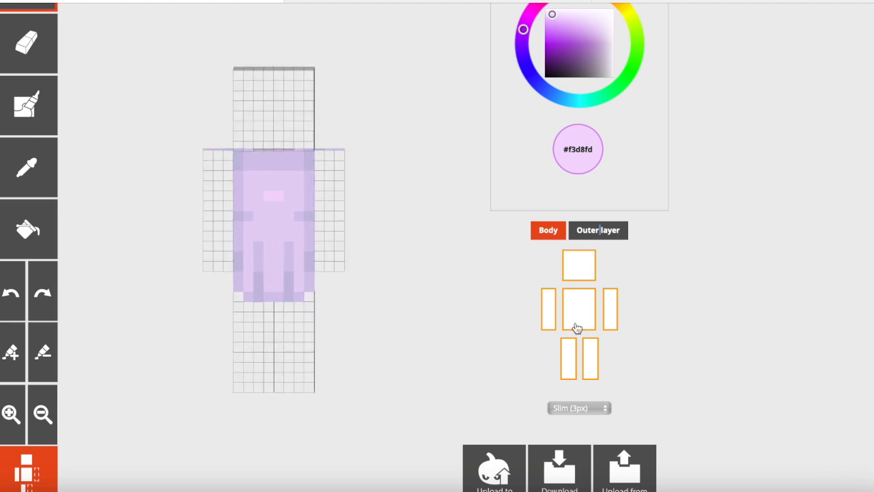
click(589, 318)
click(580, 313)
drag(288, 244, 262, 249)
click(12, 292)
click(12, 291)
click(12, 292)
Paint two-pixel-high #f3d8fd highlights on the outer side of both lower back folds, and show the outer layer again
click(250, 273)
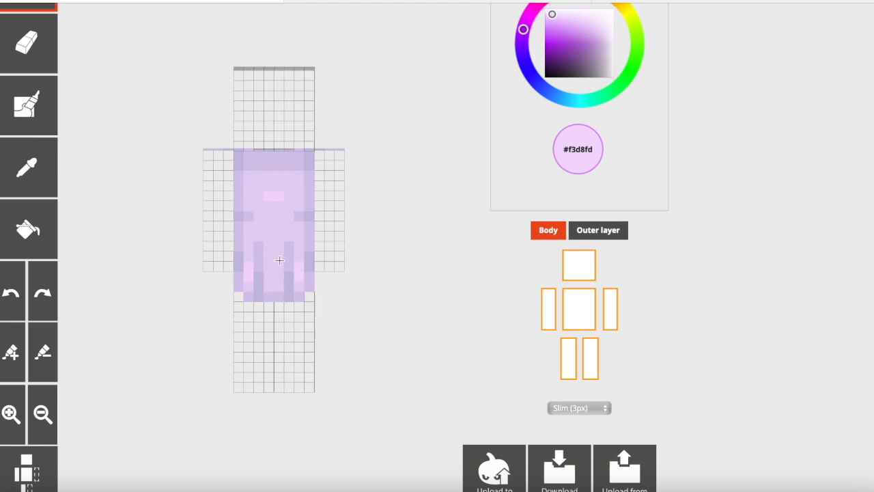
drag(269, 254, 279, 280)
click(10, 294)
click(10, 294)
click(604, 236)
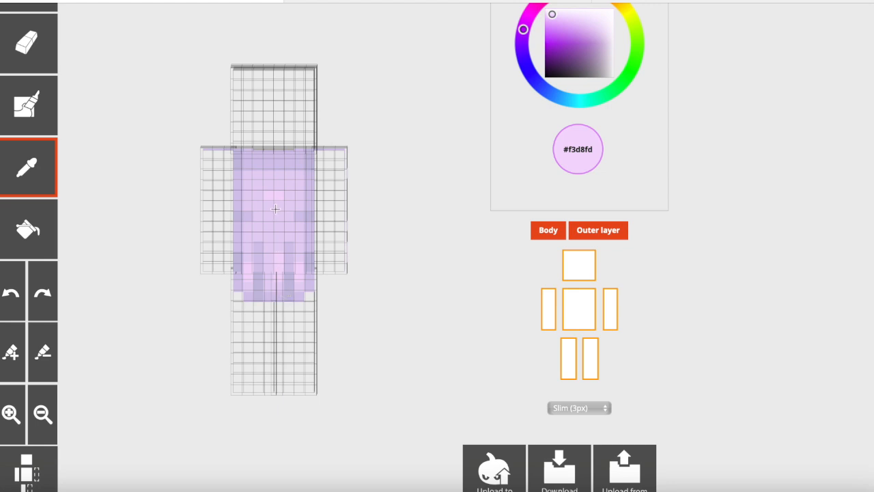
drag(190, 248, 139, 250)
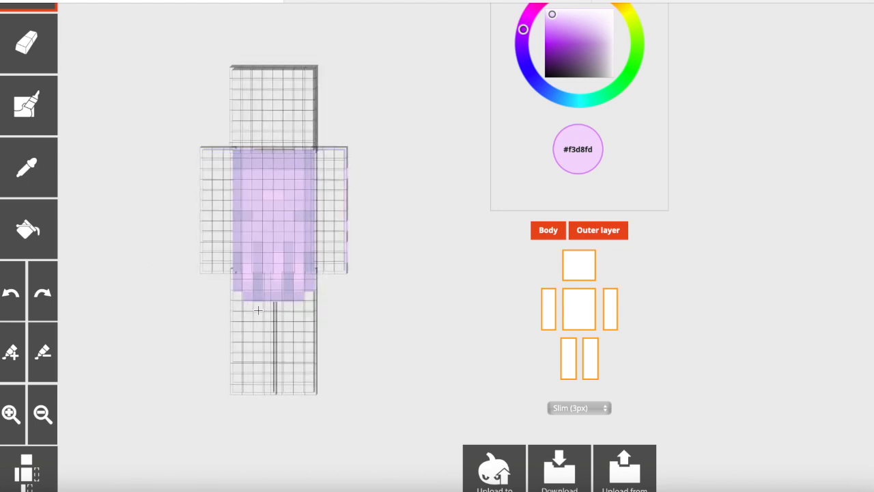
Sample #f3d8fd and paint outer-layer highlights over the three lower-back highlights, making the central one a pixel taller than the side ones
click(13, 183)
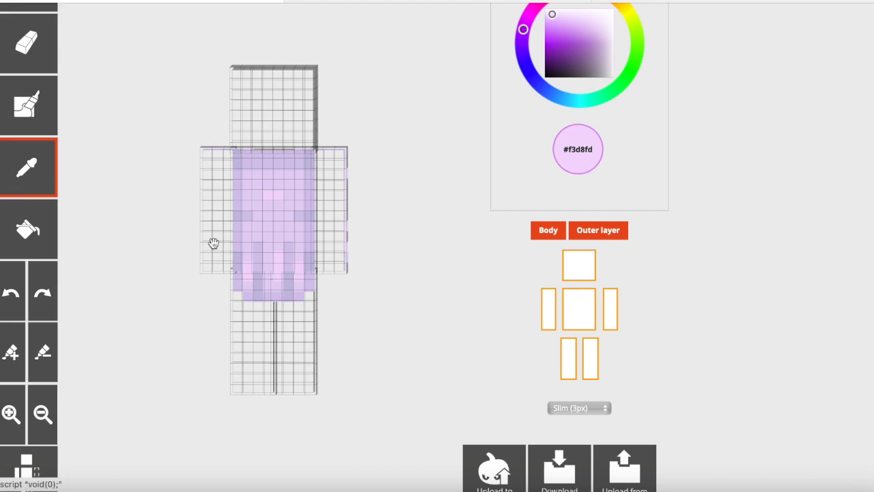
click(271, 261)
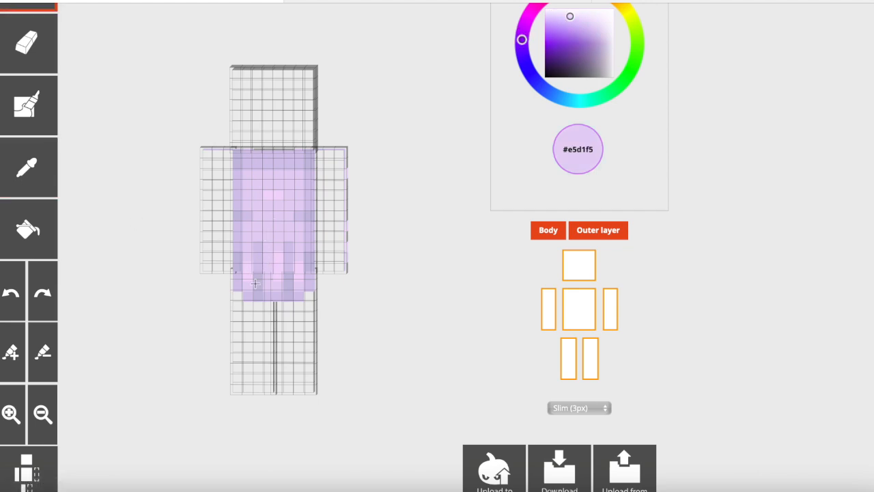
click(574, 232)
click(42, 170)
click(279, 254)
click(591, 233)
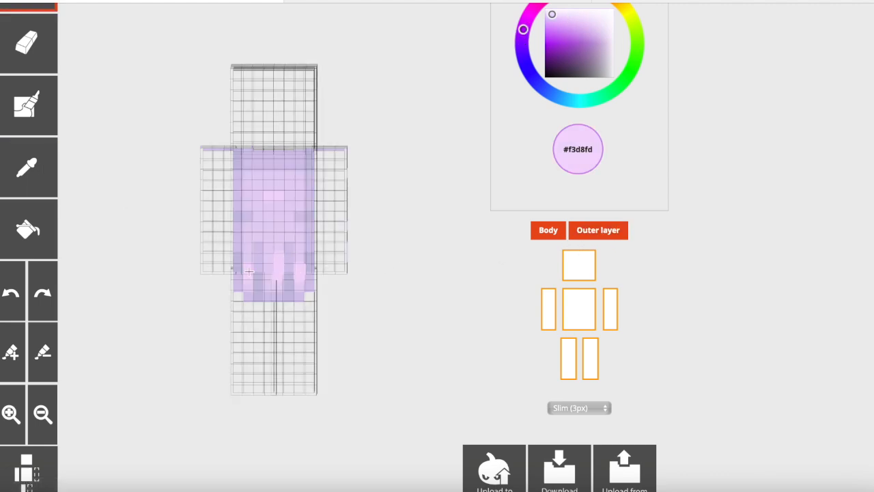
click(545, 235)
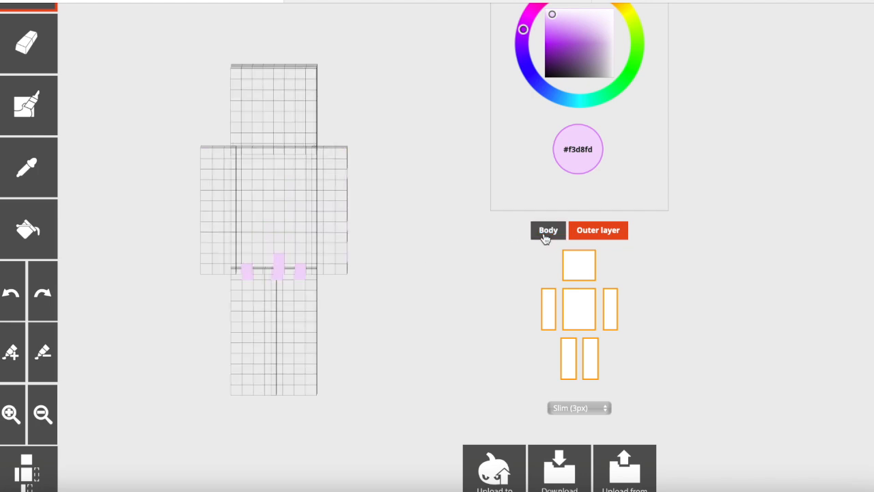
click(546, 237)
Sample #e5d1f5, paint outer-layer pixels above and below the side highlights, surround the central highlight, and show the base body again
alt+click(283, 230)
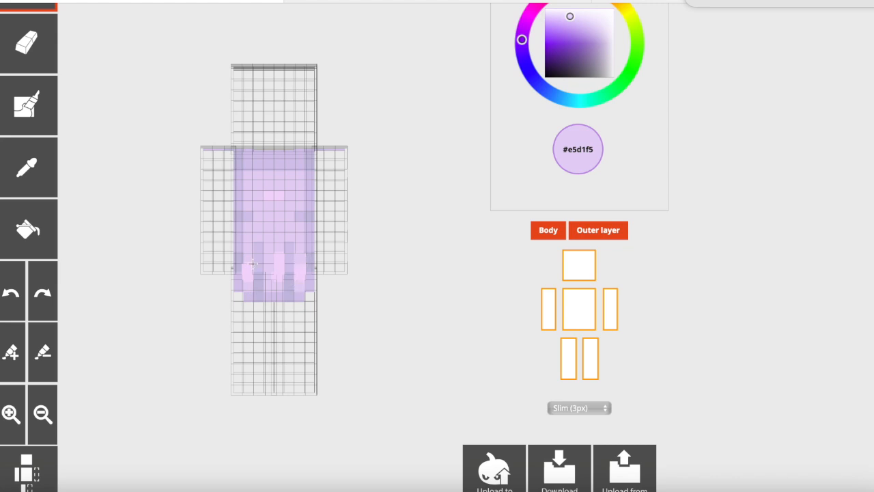
click(550, 229)
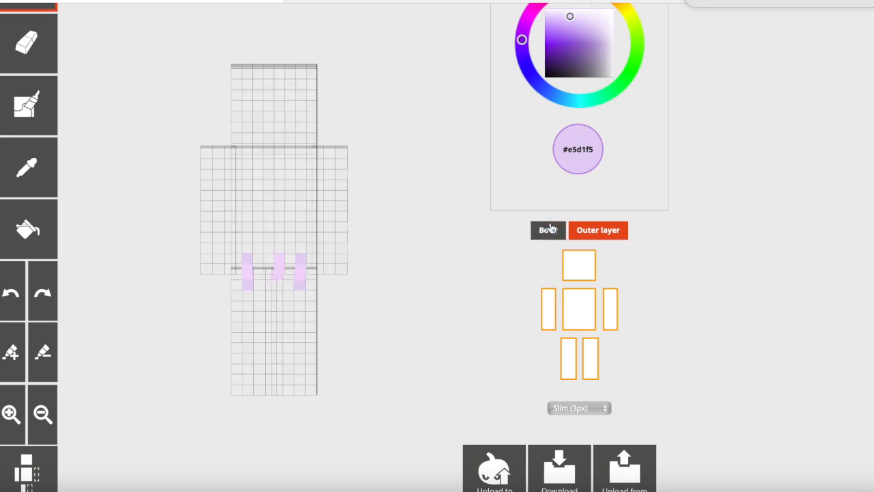
click(550, 232)
click(550, 233)
mouse_move(271, 250)
mouse_down()
mouse_move(271, 286)
mouse_move(279, 286)
mouse_up()
drag(443, 280, 439, 280)
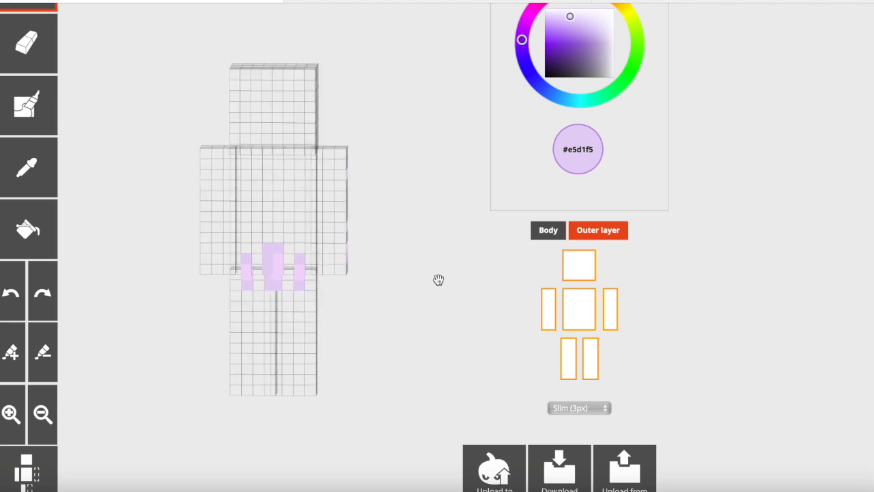
click(550, 235)
With the head and outer layer hidden, sample #d6c7eb and paint the back row of the neck opening on the torso's top face
drag(437, 239, 443, 262)
click(579, 238)
click(565, 269)
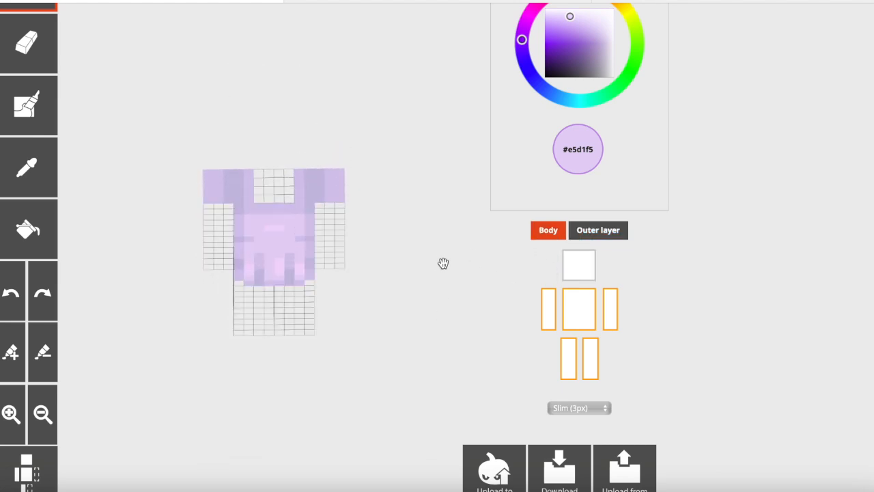
click(27, 166)
click(293, 188)
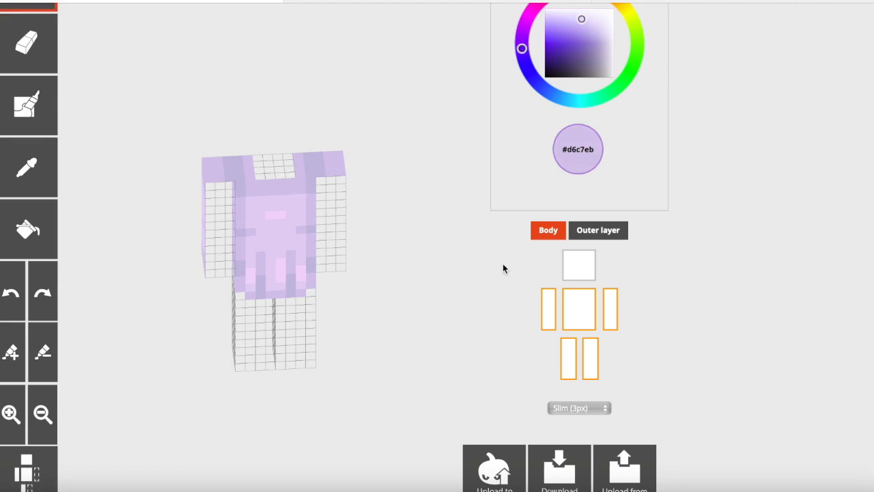
click(584, 267)
click(586, 264)
click(599, 230)
drag(410, 290, 412, 207)
click(601, 232)
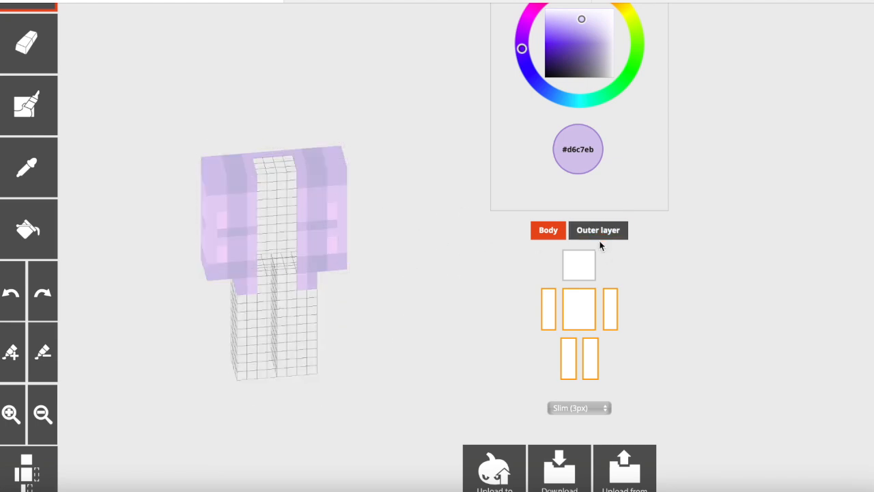
Hide the torso and continue the jacket's lilac colours, including #d6c7eb, from the front hem onto the legs' top faces
click(580, 308)
click(28, 185)
click(304, 283)
drag(303, 276, 296, 247)
drag(251, 276, 246, 258)
click(31, 169)
click(310, 274)
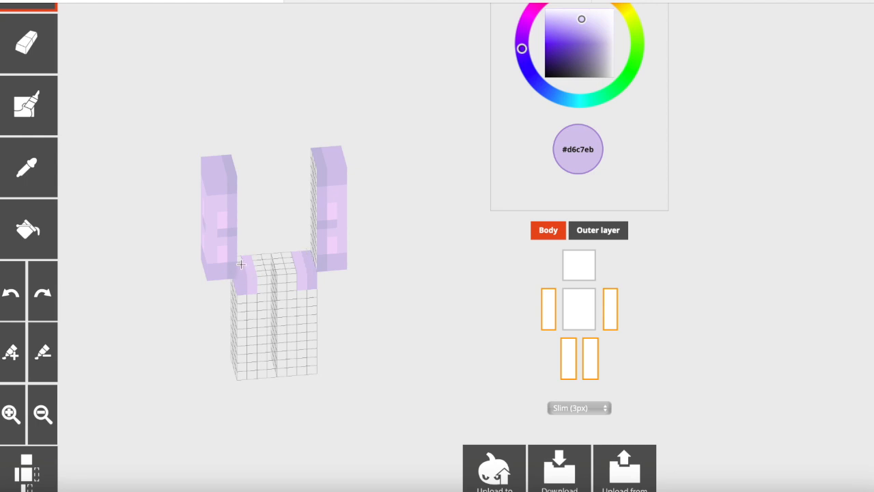
drag(228, 304, 321, 157)
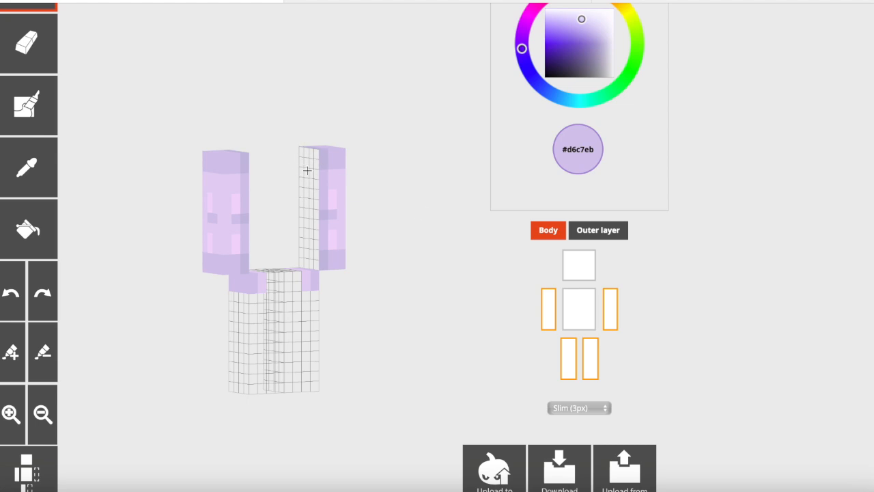
Show the head, torso, arms and outer layer again and view the finished jacket from the front
click(551, 307)
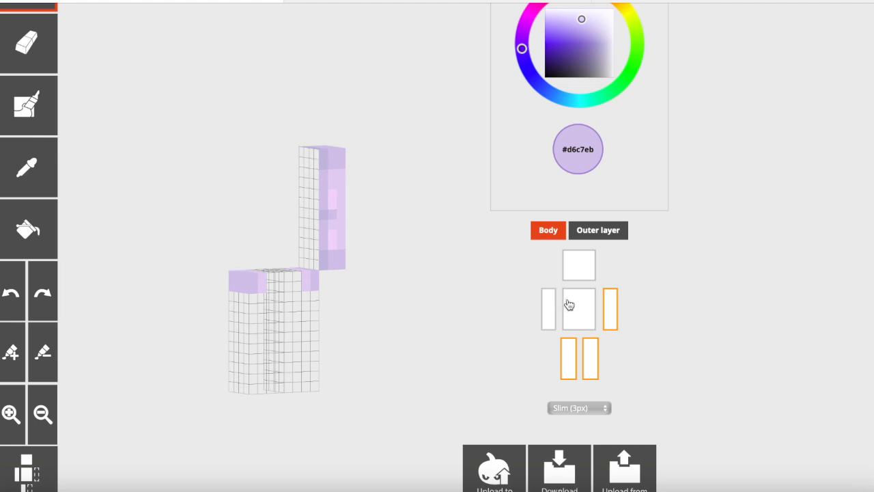
click(569, 306)
click(549, 307)
click(576, 273)
click(580, 306)
click(582, 305)
mouse_move(375, 256)
mouse_down()
mouse_move(157, 268)
mouse_move(173, 258)
mouse_move(162, 272)
mouse_move(211, 293)
mouse_move(196, 253)
mouse_move(274, 226)
mouse_move(387, 240)
mouse_move(378, 266)
mouse_move(138, 255)
mouse_move(383, 255)
mouse_up()
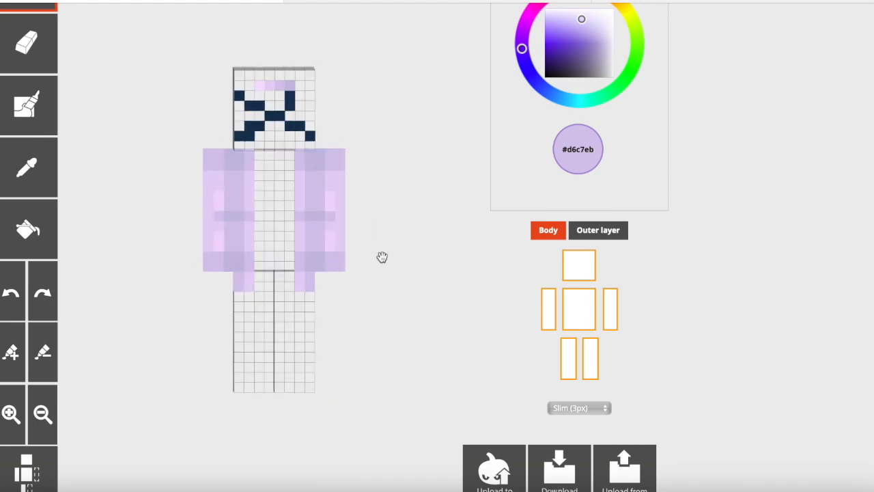
click(585, 230)
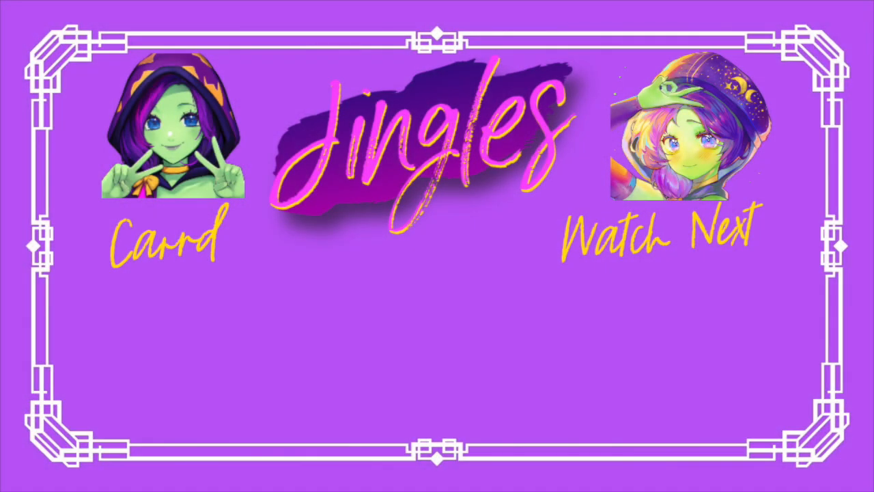